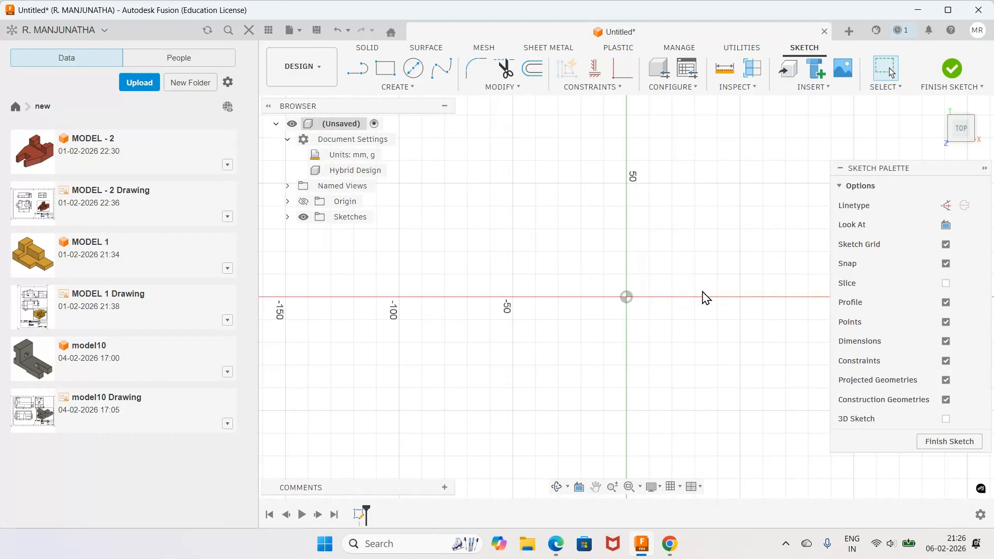
Step: Sketch a rectangle about 66 mm wide and 52.5 mm high with its base on the horizontal axis, spanning the origin
click(385, 68)
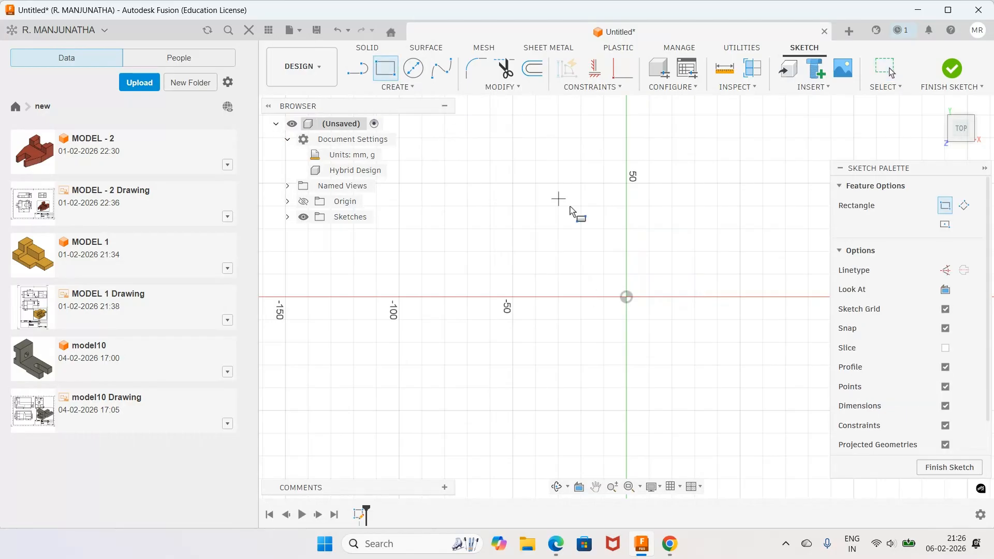
click(558, 297)
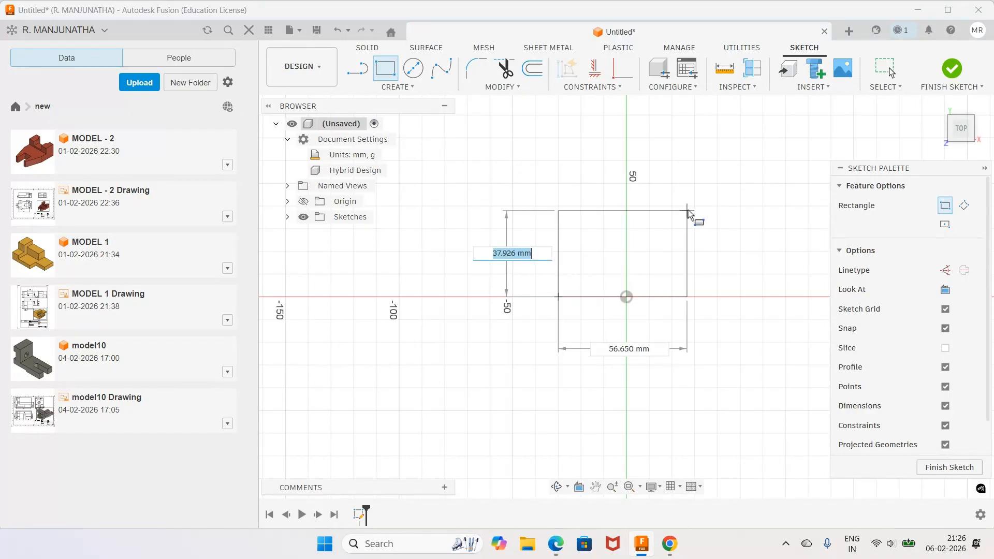
click(708, 177)
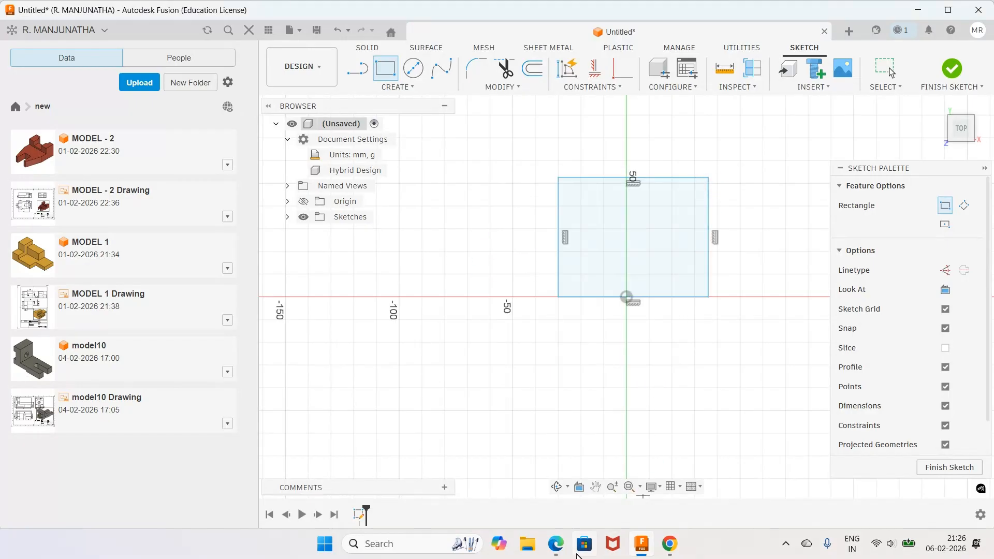
Step: Check the Model 7 reference drawing in the PDF, return to Fusion and dimension the rectangle's base at 50 mm
click(557, 543)
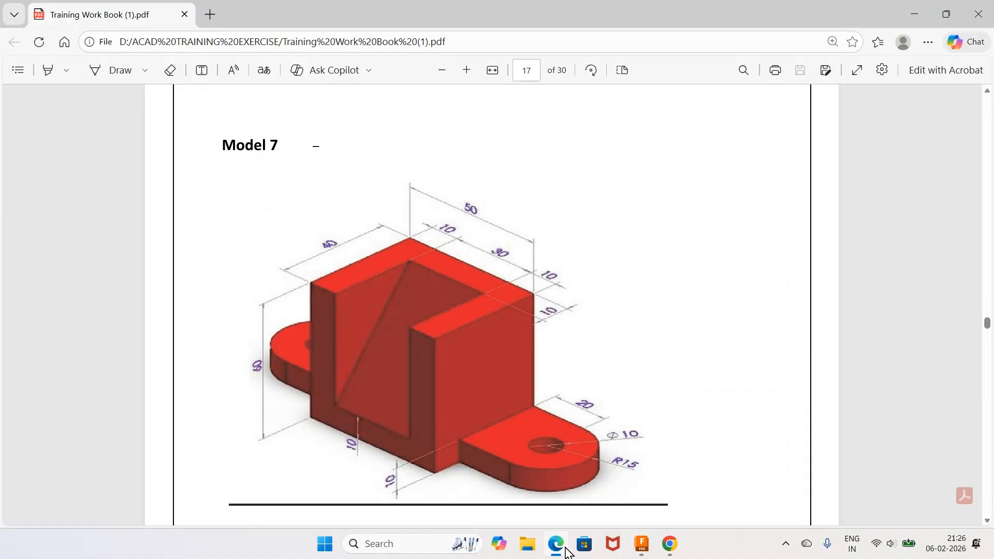
click(642, 543)
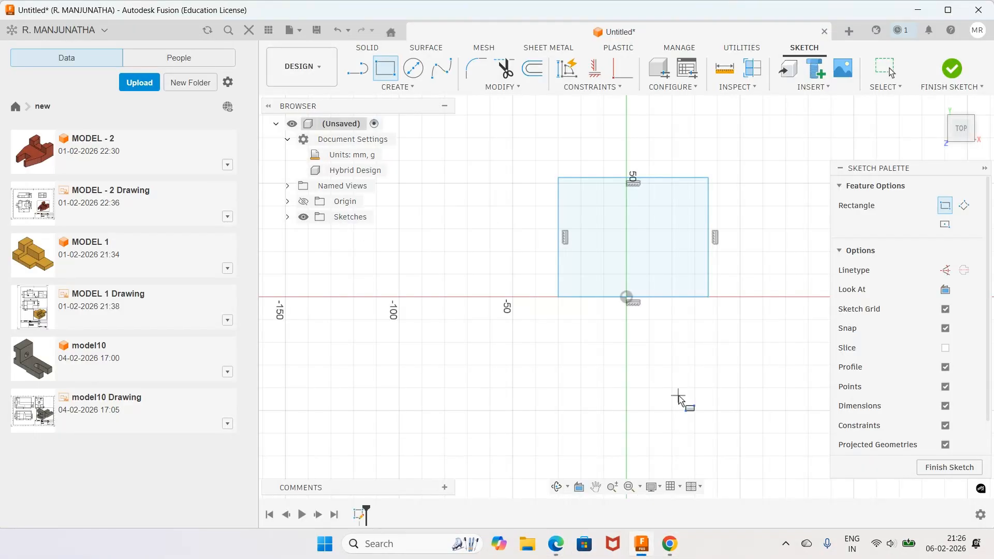
key(d)
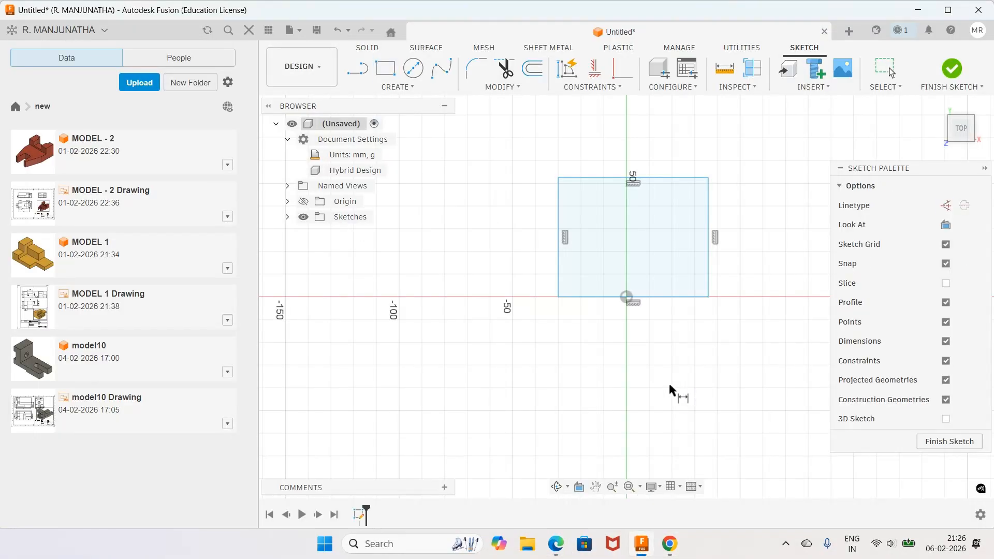
click(609, 297)
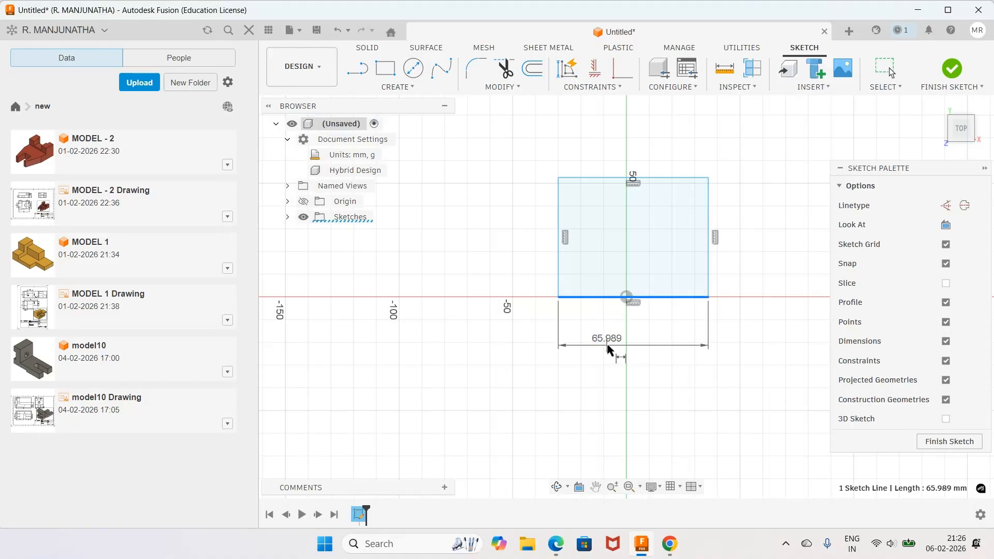
click(607, 344)
text(50)
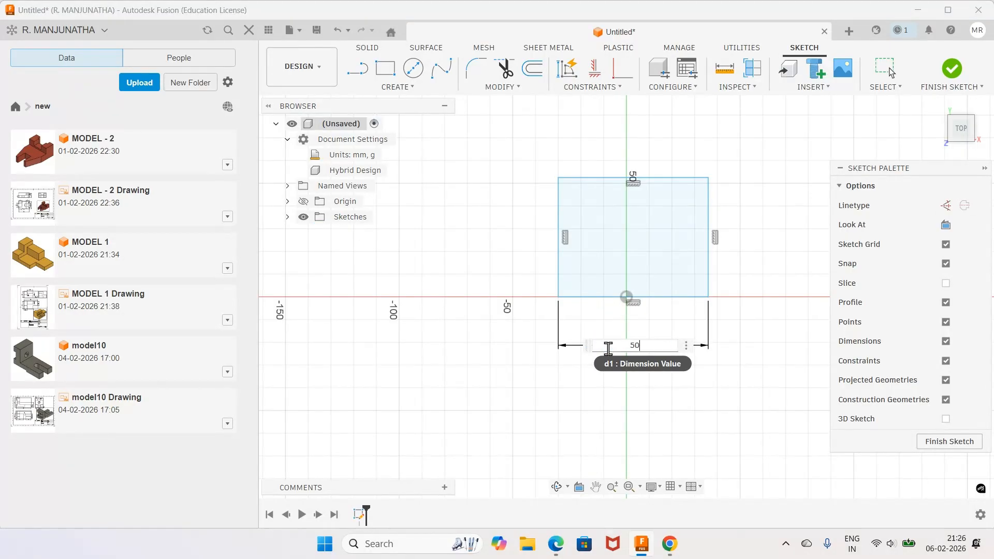
key(Return)
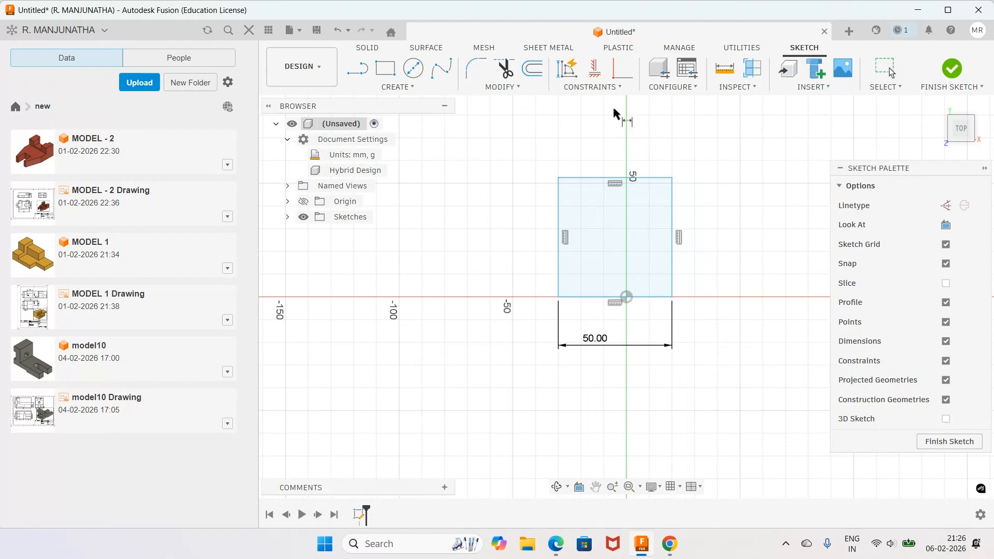
Step: Centre the rectangle's base line on the sketch origin with a MidPoint constraint
click(619, 89)
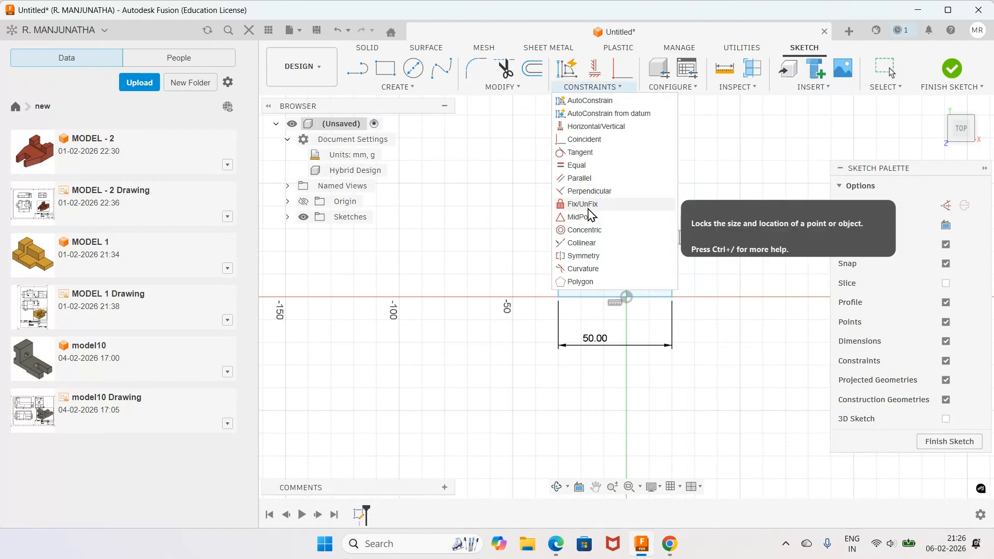
click(585, 218)
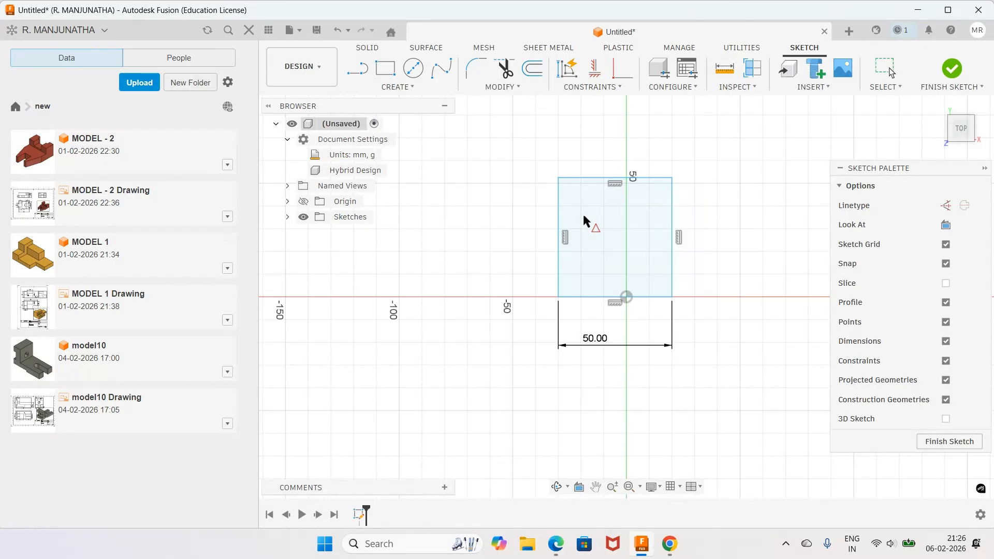
click(602, 296)
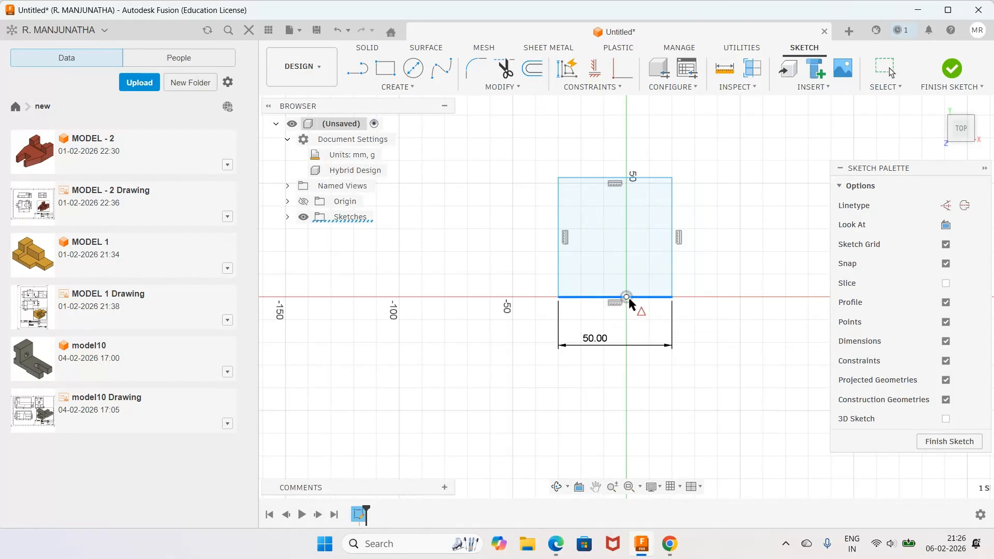
click(626, 297)
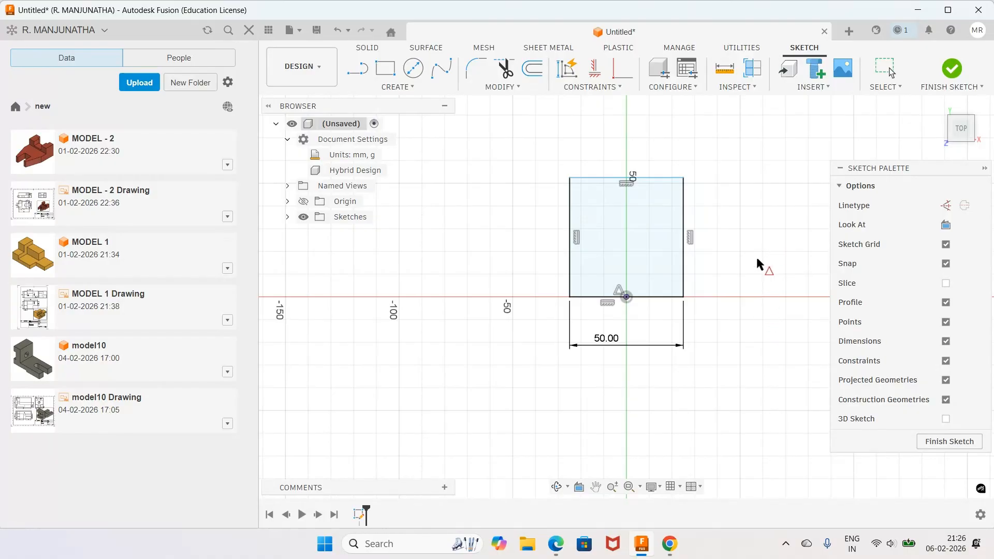
Step: Check the block depth in the PDF drawing, return to Fusion and dimension the rectangle's vertical side at 40 mm
click(555, 543)
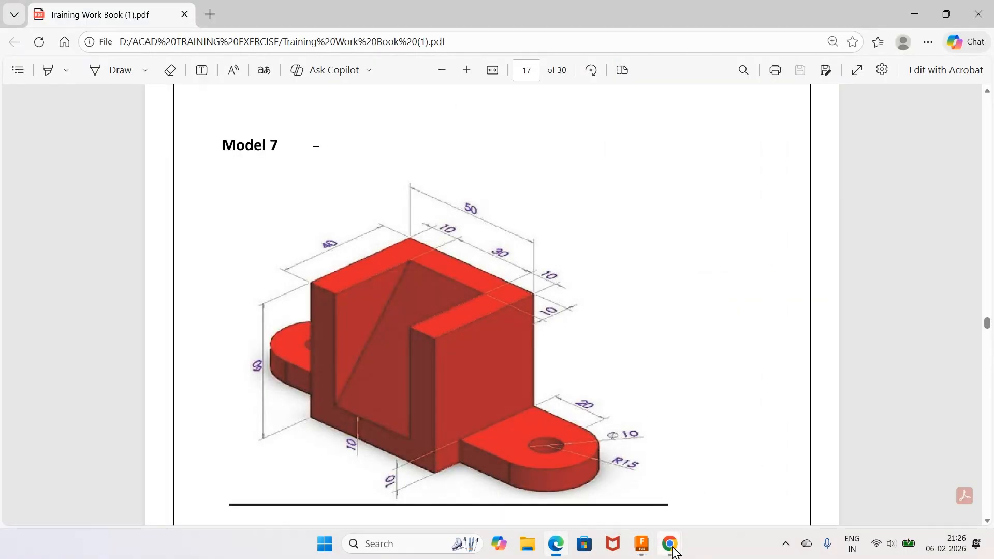
click(642, 548)
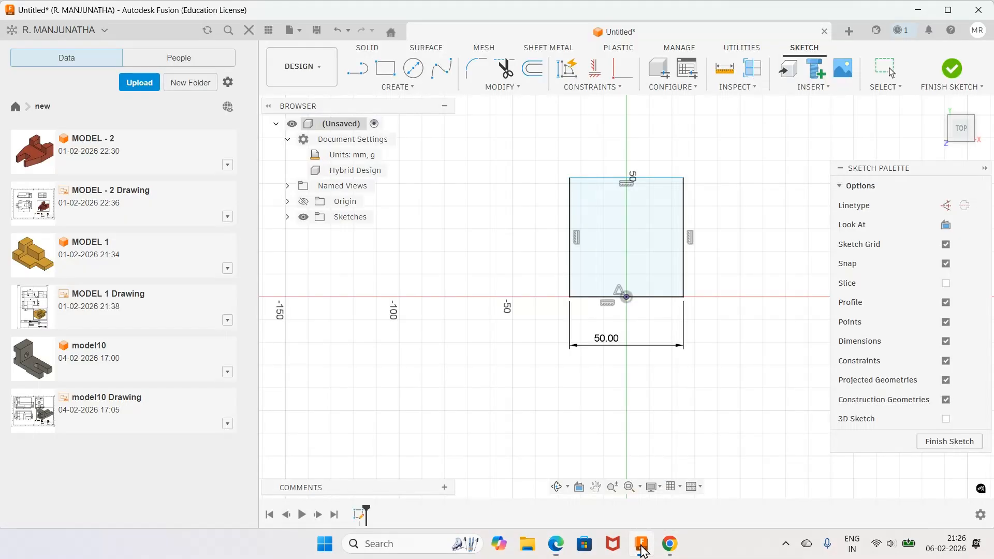
click(571, 233)
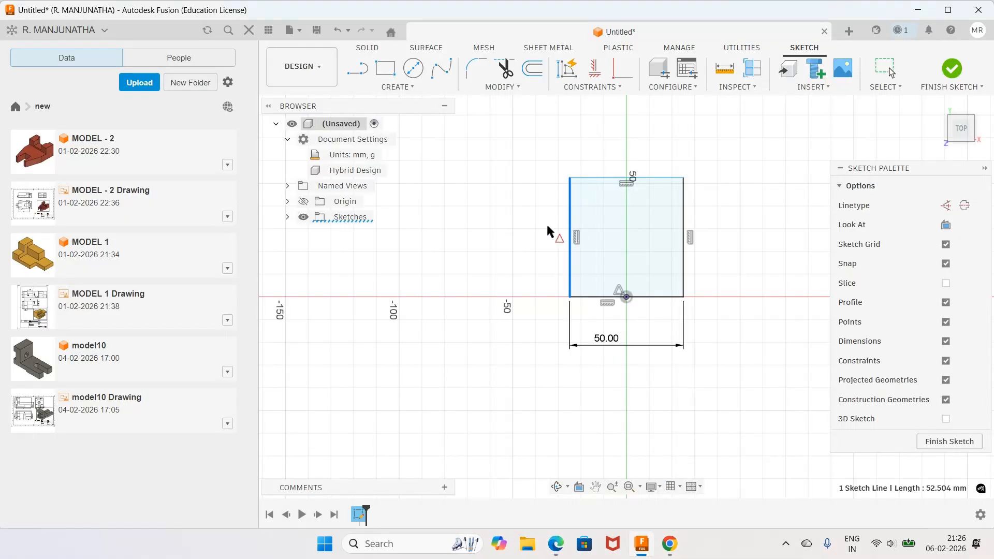
key(d)
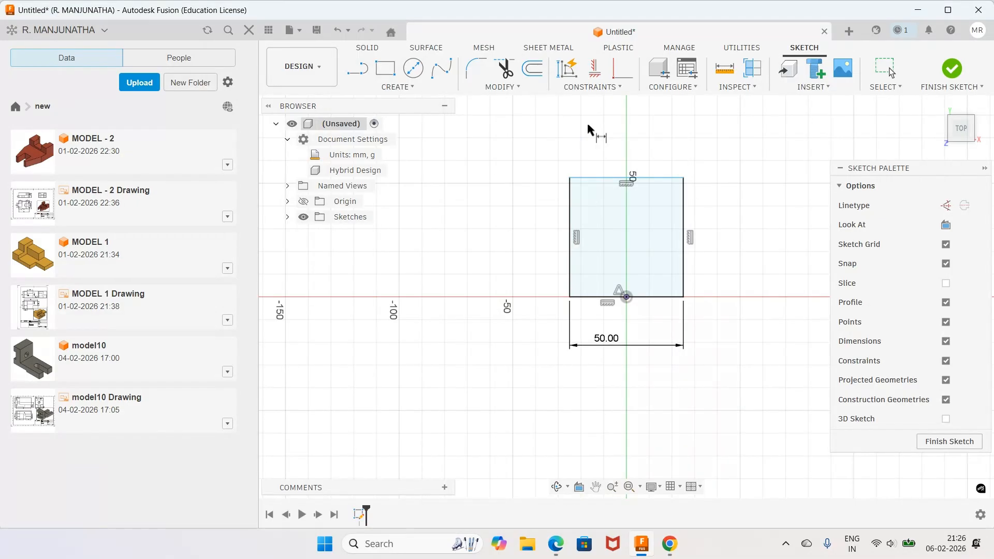
click(571, 236)
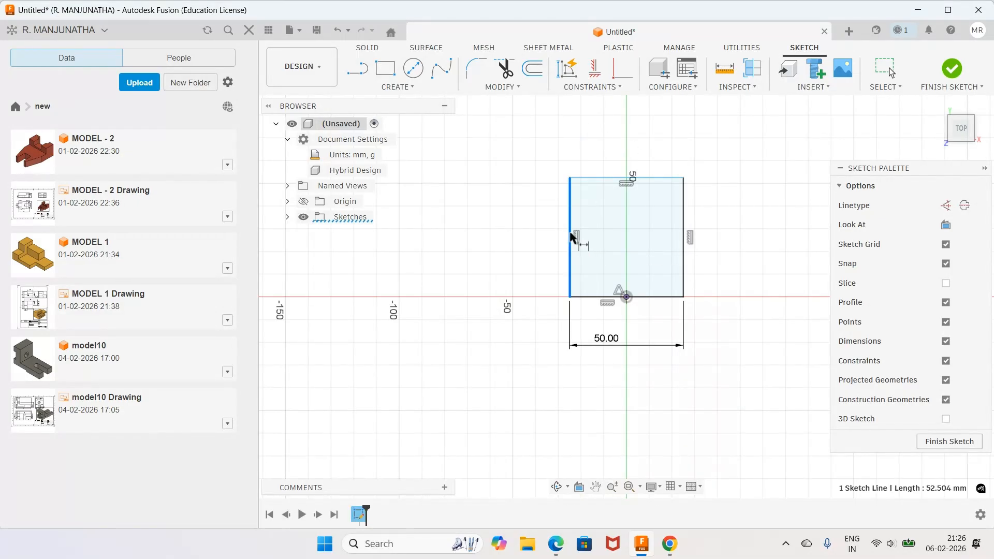
click(523, 233)
text(4)
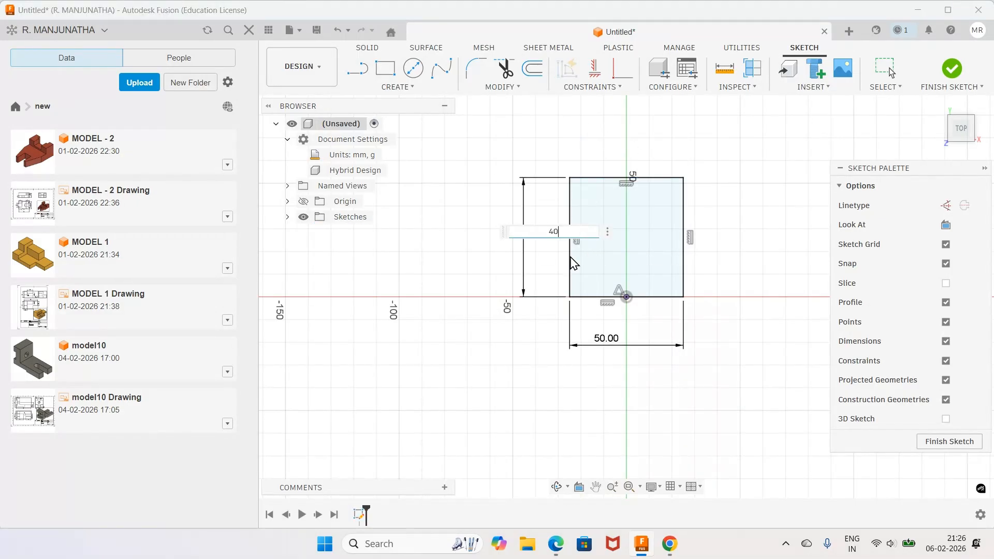
text(0)
key(Return)
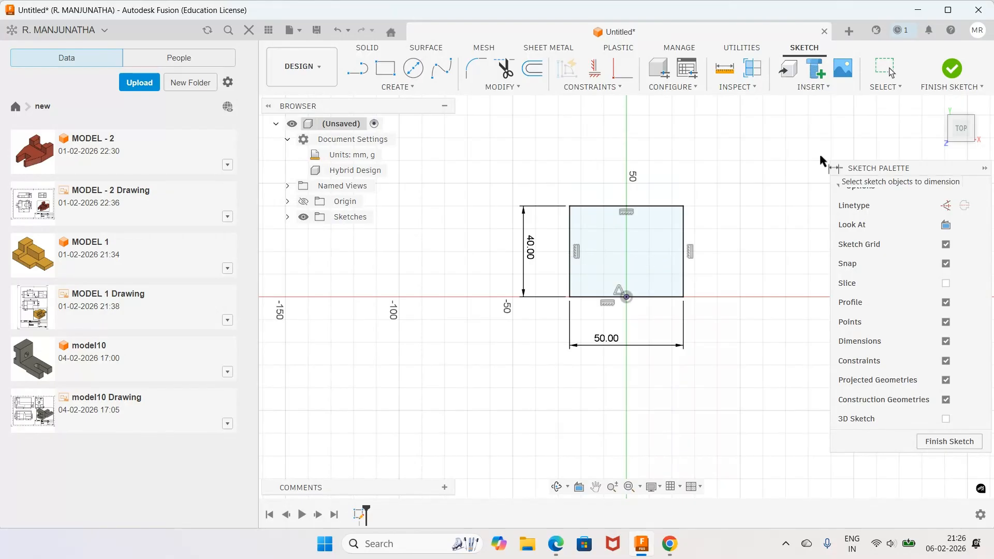
Step: Check the block height in the PDF drawing, return to Fusion, finish the sketch and extrude the rectangle 60 mm as a new body
click(554, 555)
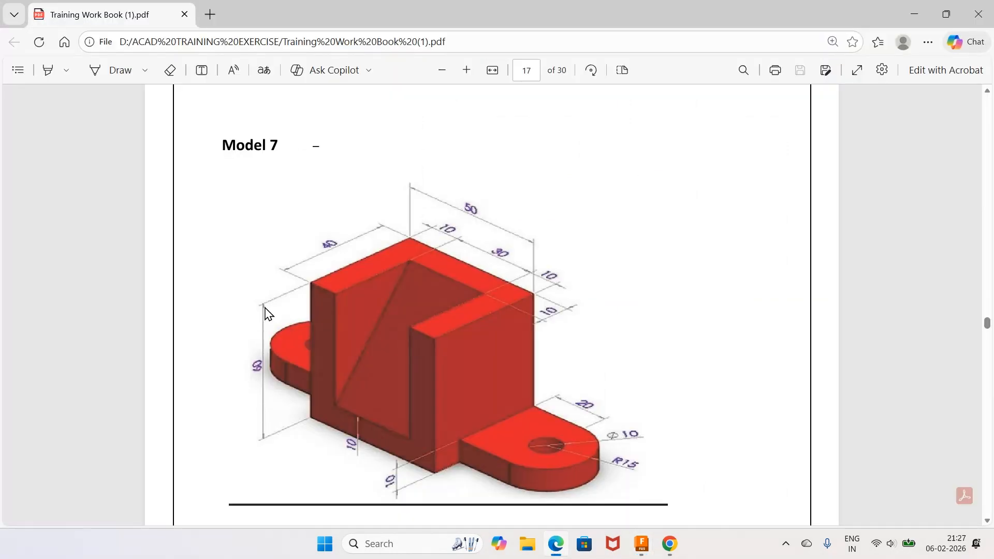
click(642, 545)
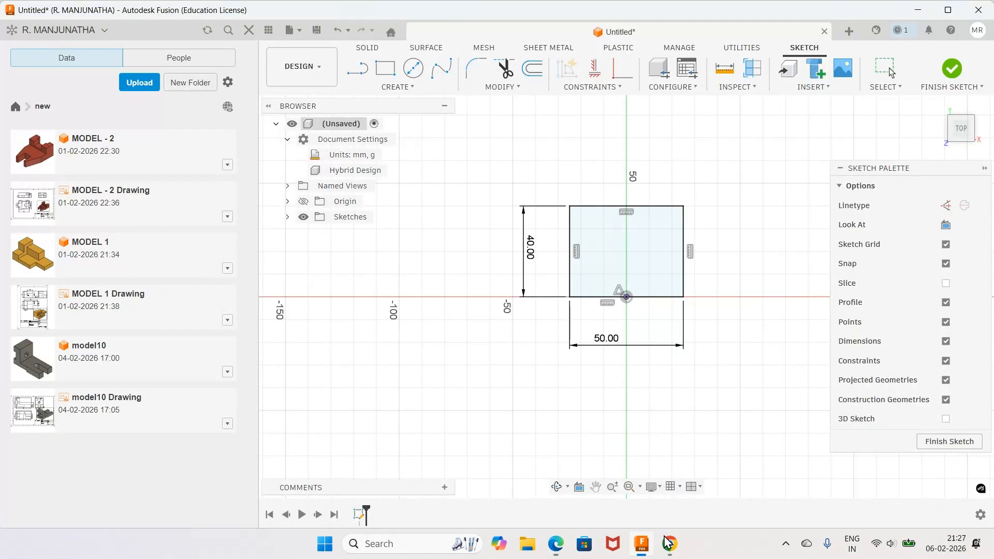
click(952, 69)
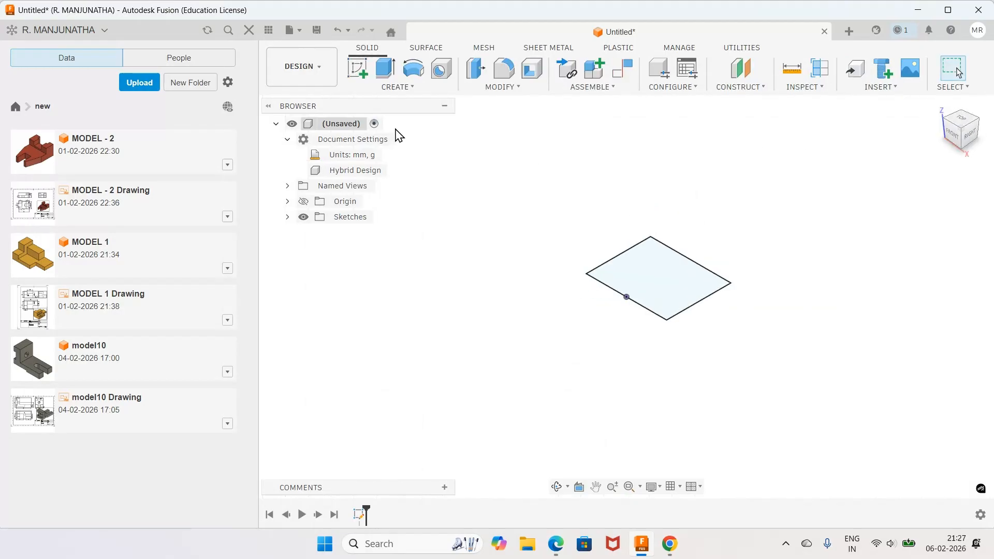
click(385, 68)
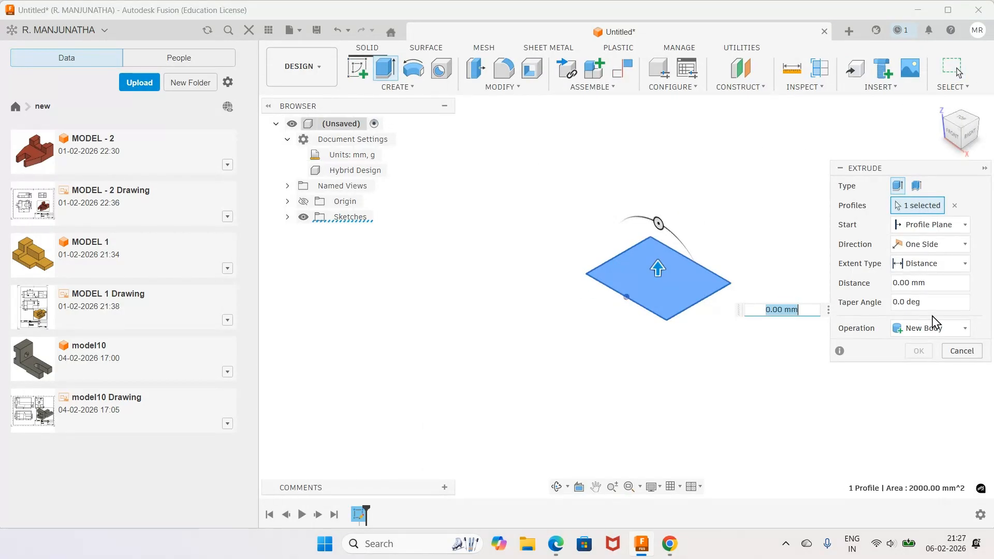
click(934, 283)
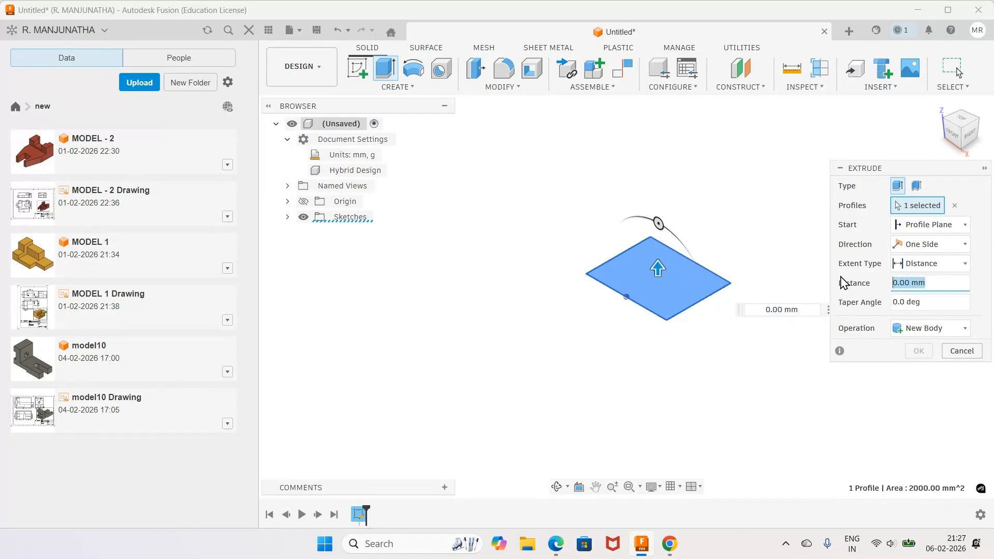
text(40)
key(Return)
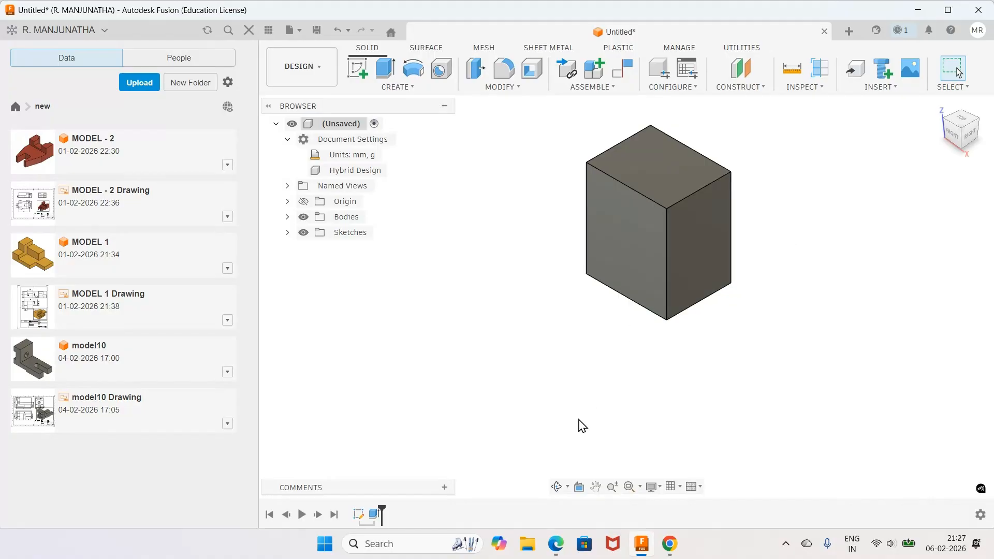
Step: Check the PDF drawing, return to Fusion and start a construction plane along the block's front top edge
click(556, 544)
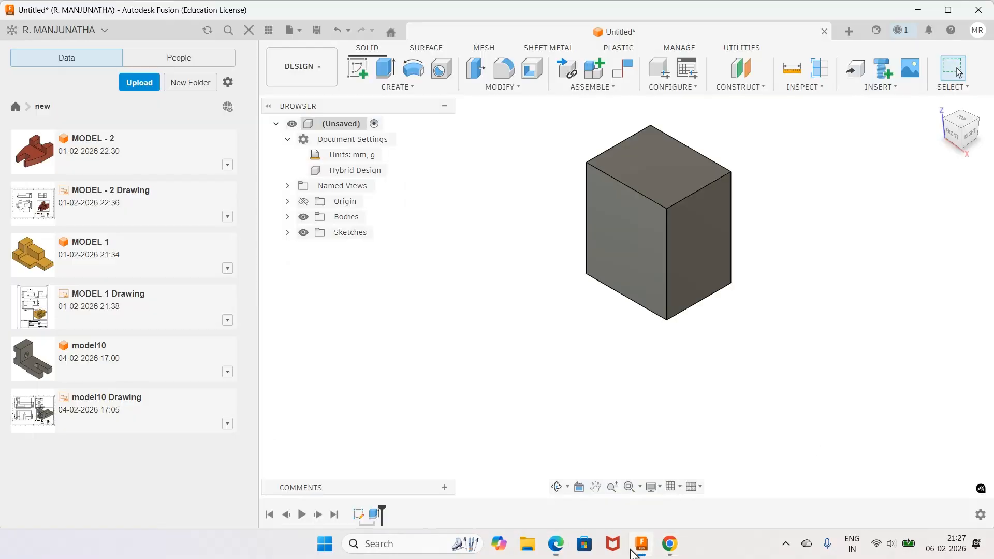
click(638, 544)
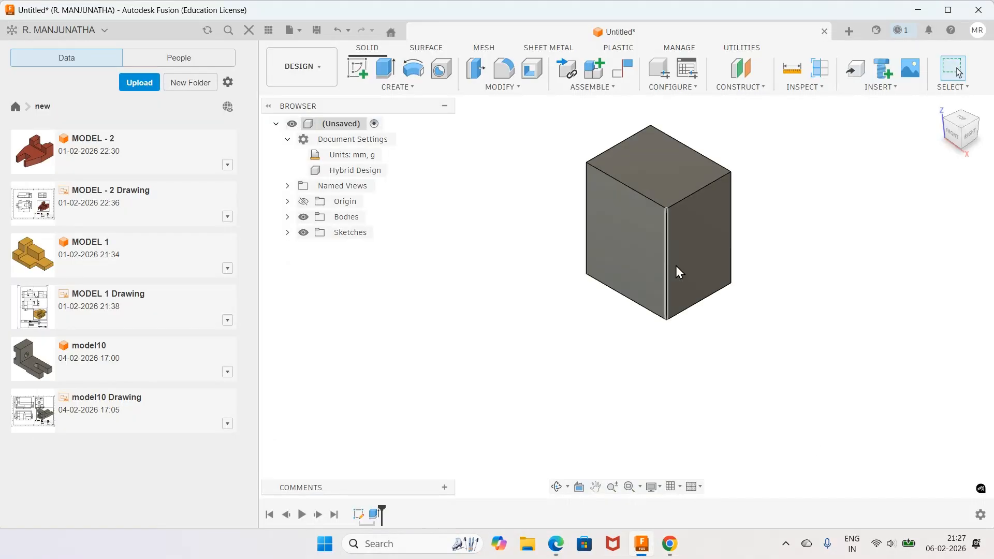
click(765, 87)
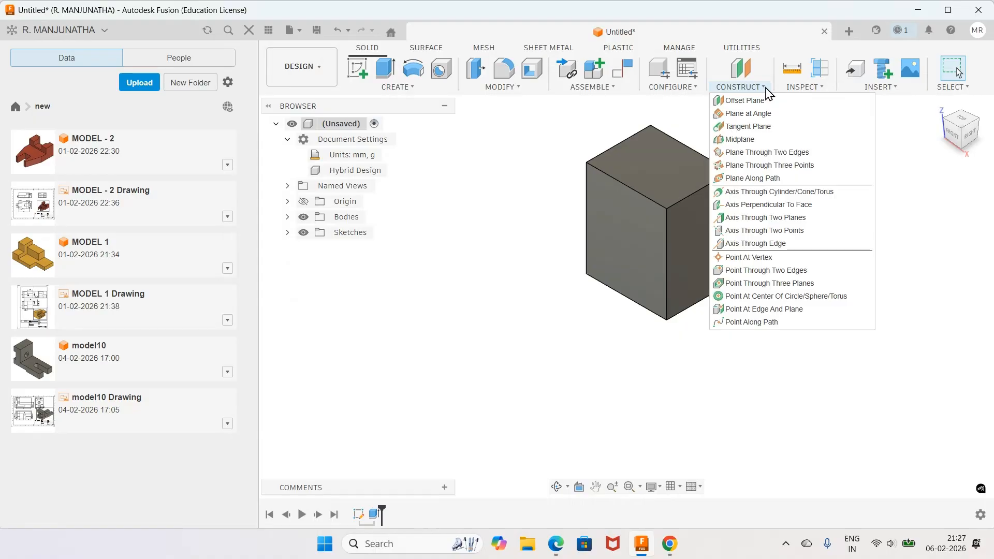
click(758, 178)
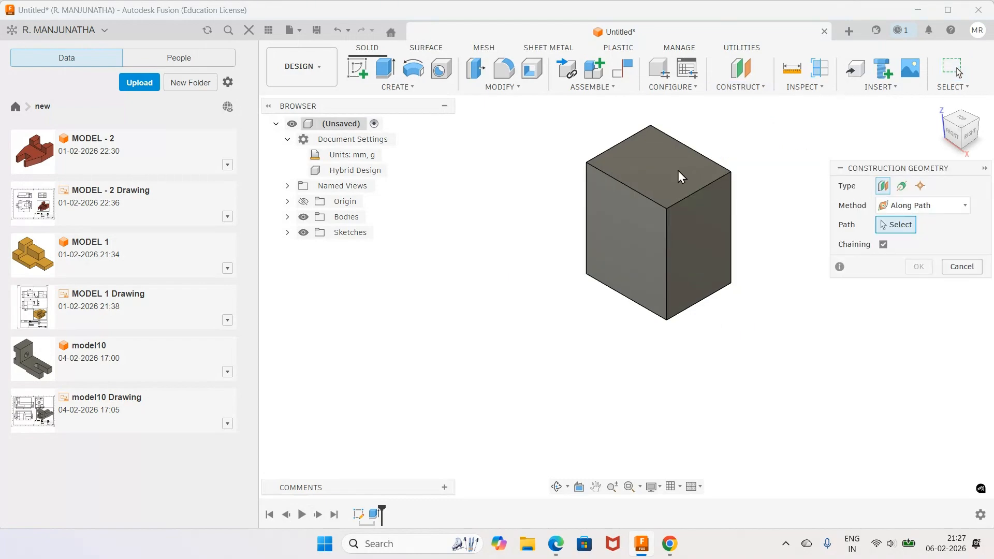
click(659, 205)
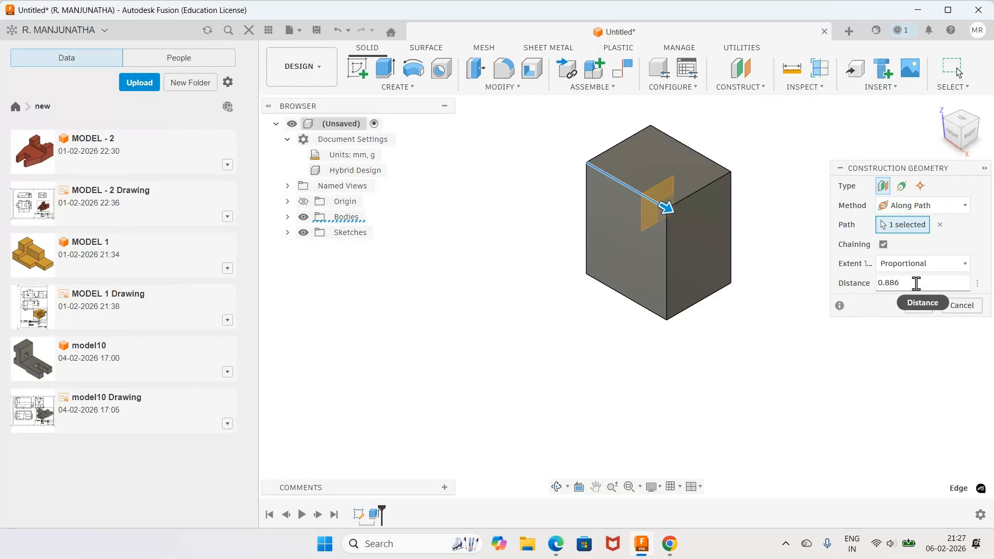
click(965, 263)
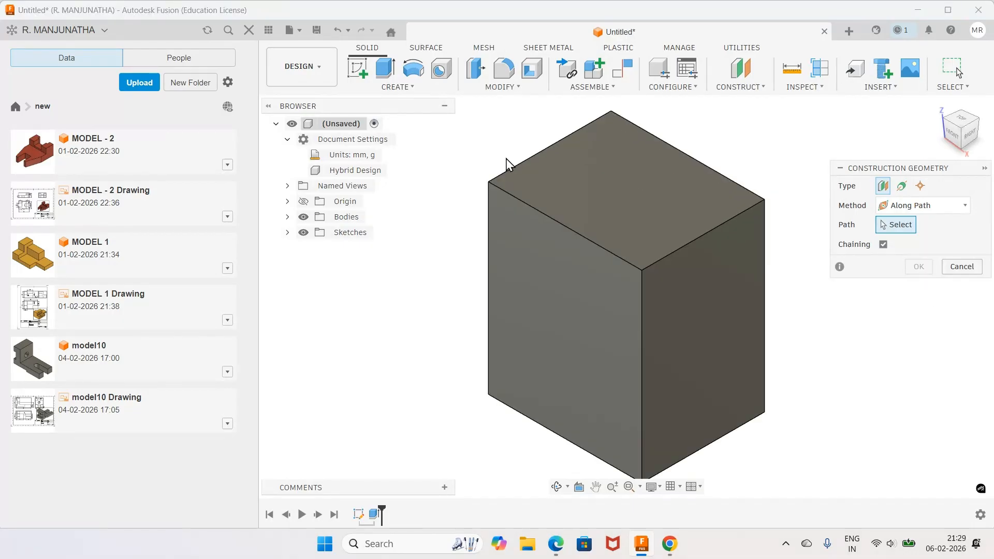
click(503, 195)
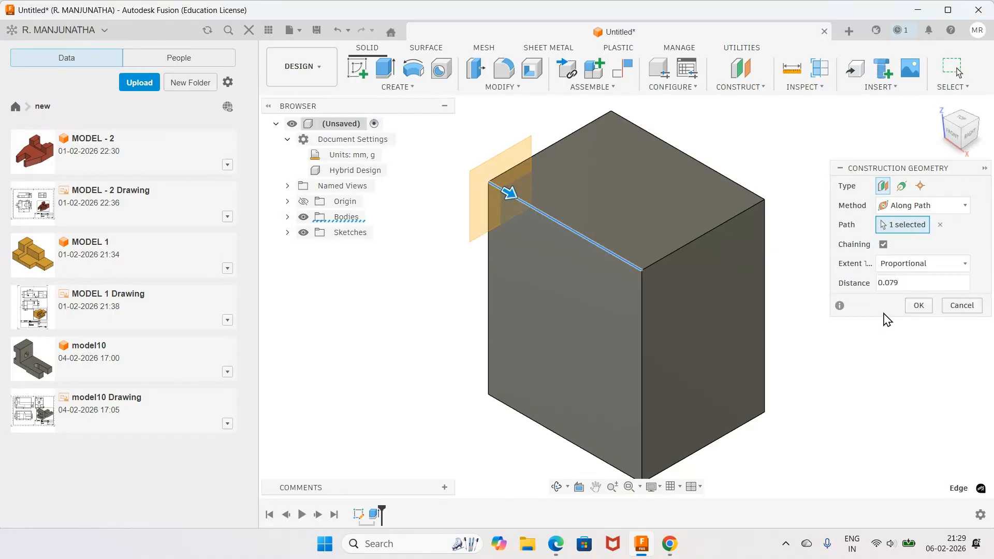
Step: Set the construction plane's extent to Absolute and its distance along the edge to 10 mm
click(909, 282)
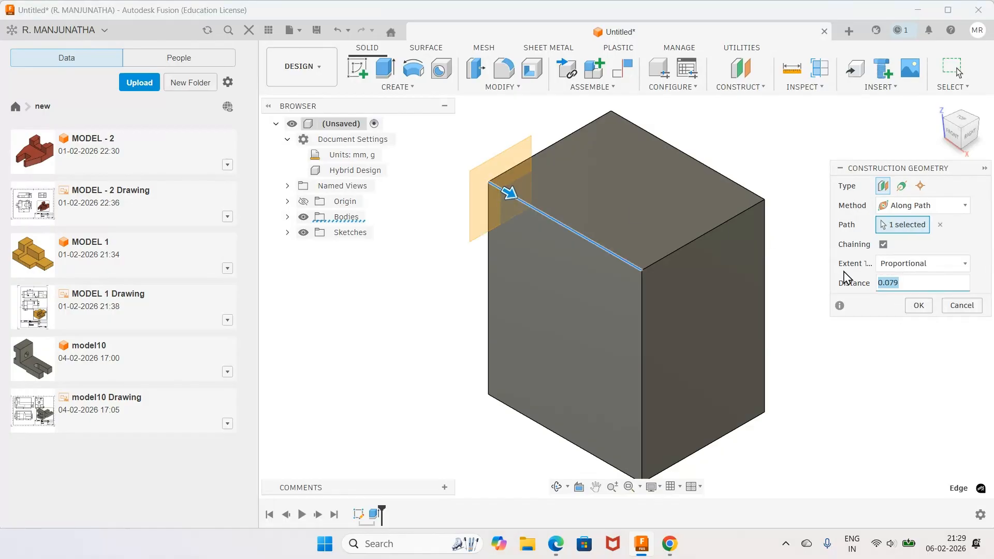
click(911, 265)
click(906, 299)
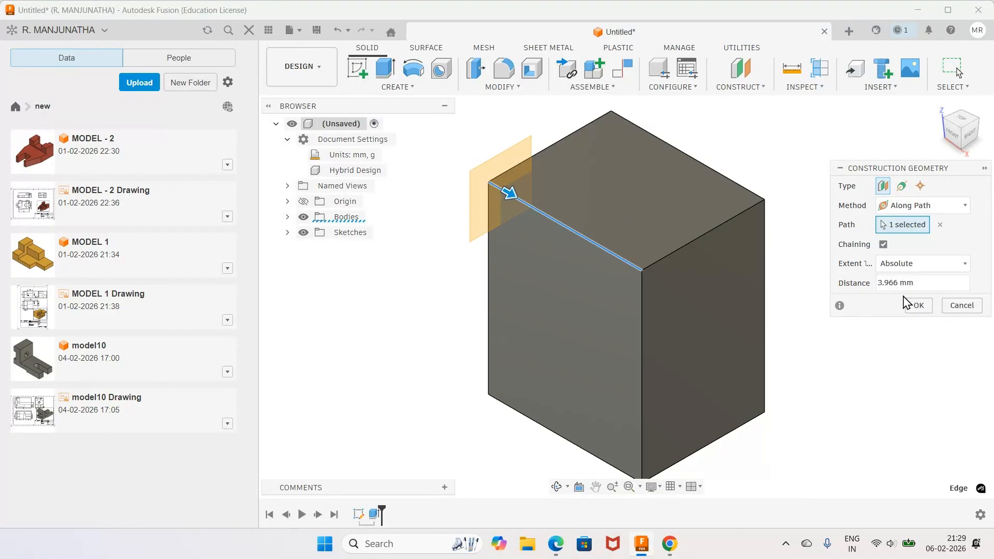
click(918, 282)
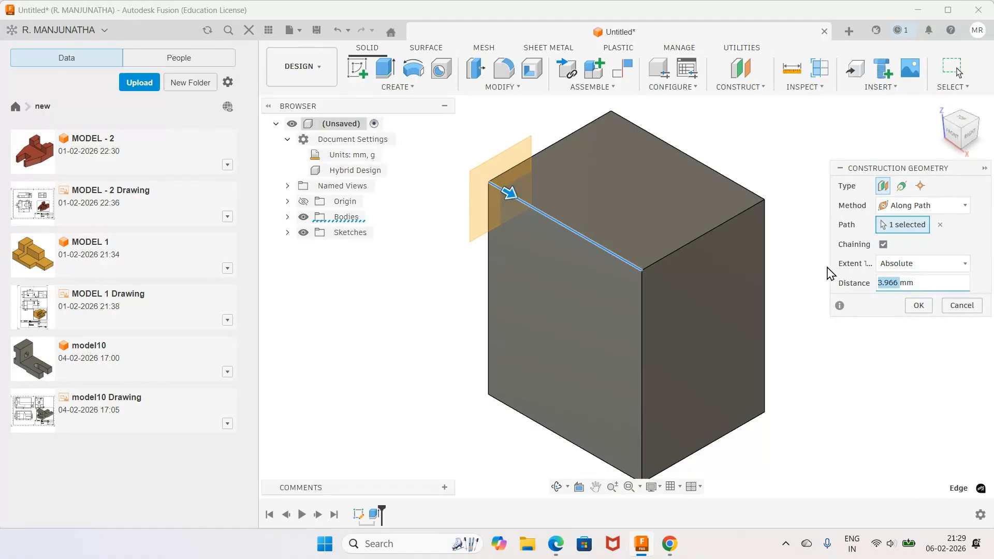
drag(927, 282, 862, 282)
text(10)
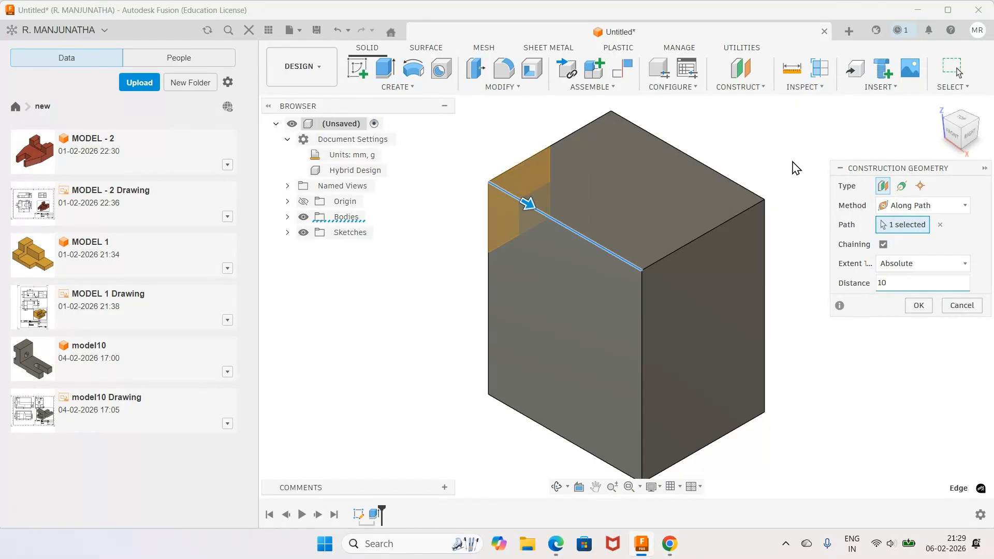
Step: Check the plane's position from the front, compare it with the PDF drawing, return to Fusion and create the plane
click(952, 135)
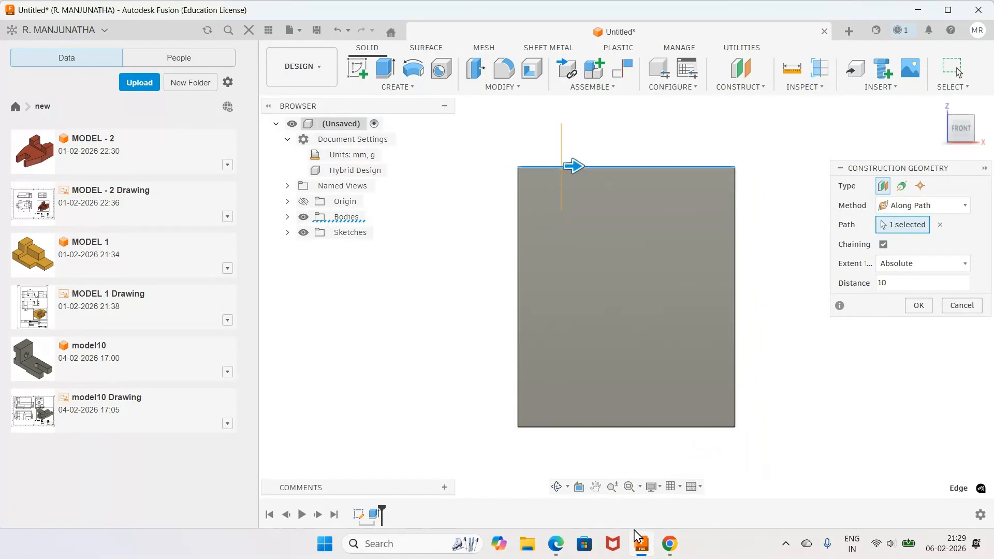
click(556, 545)
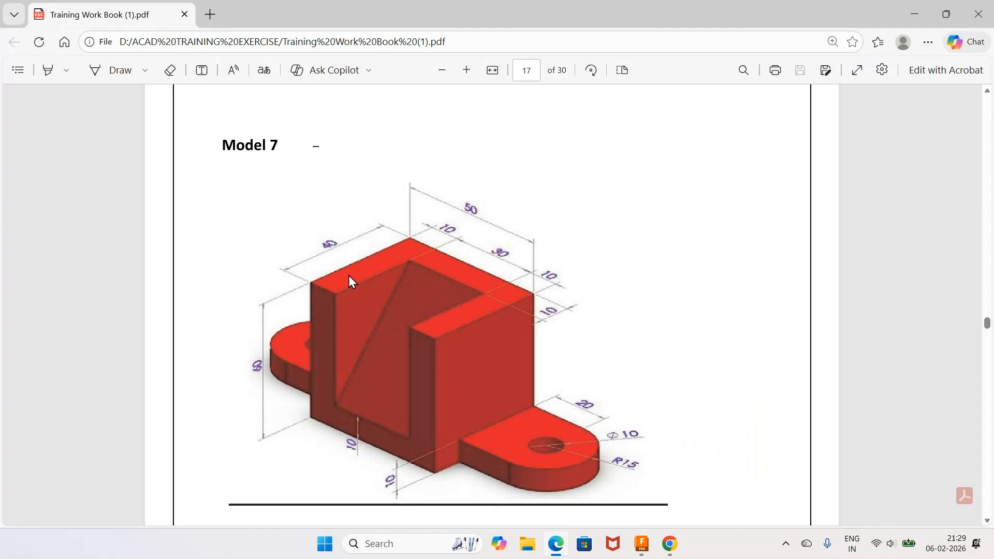
click(643, 543)
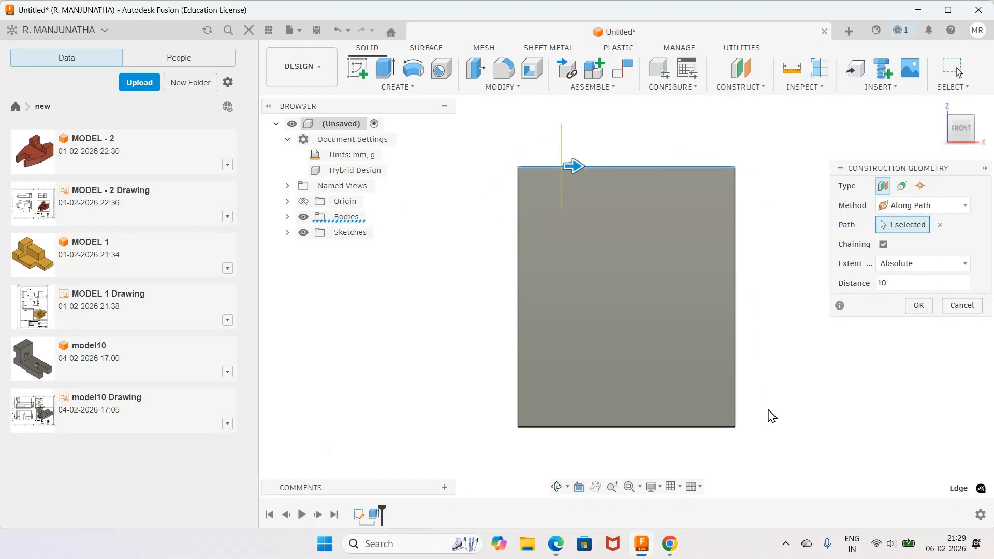
click(918, 305)
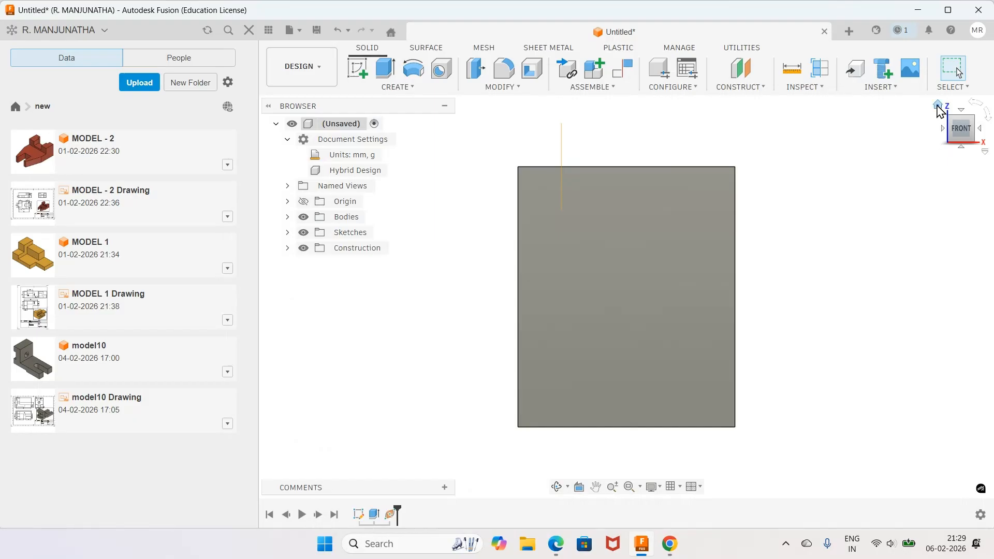
Step: Start a sketch on the new construction plane and project the whole block body into it
click(938, 105)
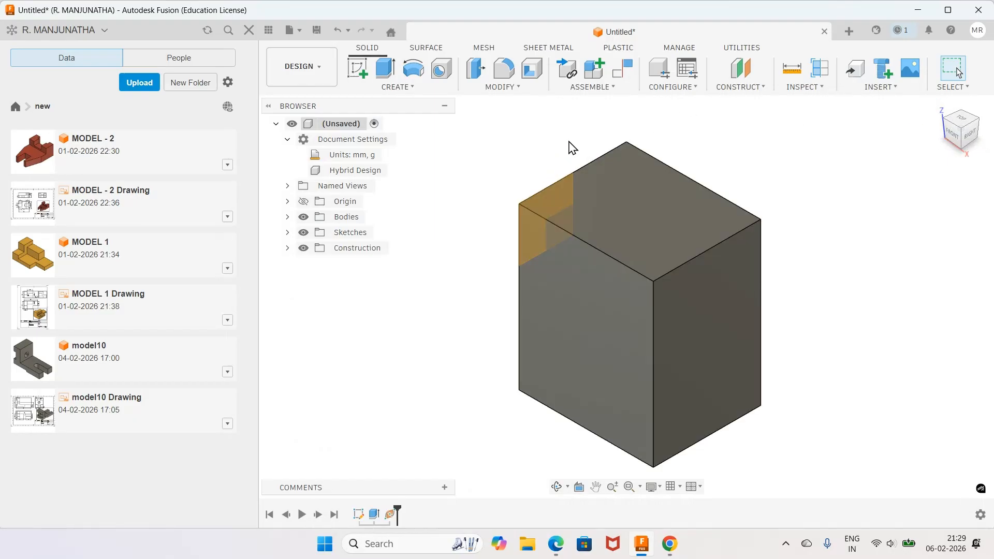
click(357, 67)
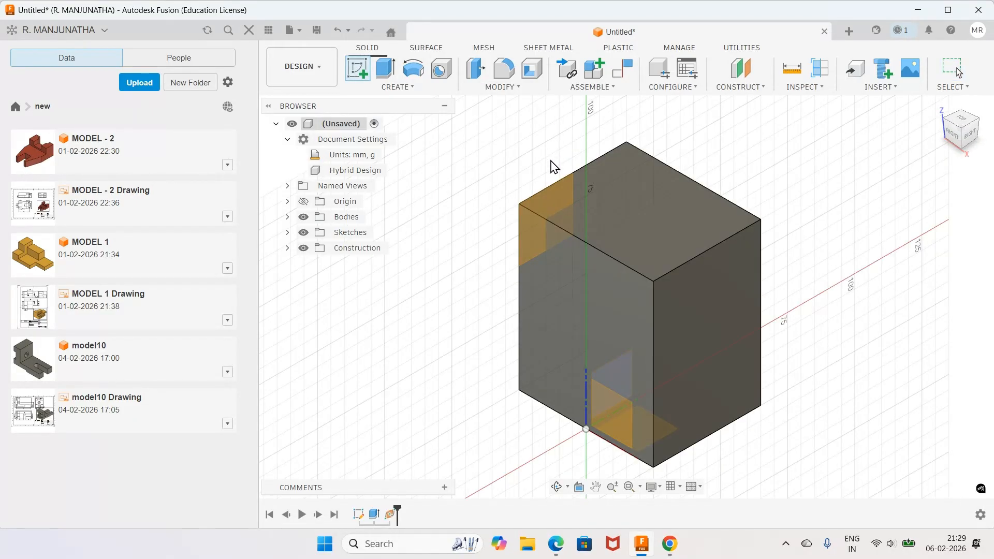
click(551, 199)
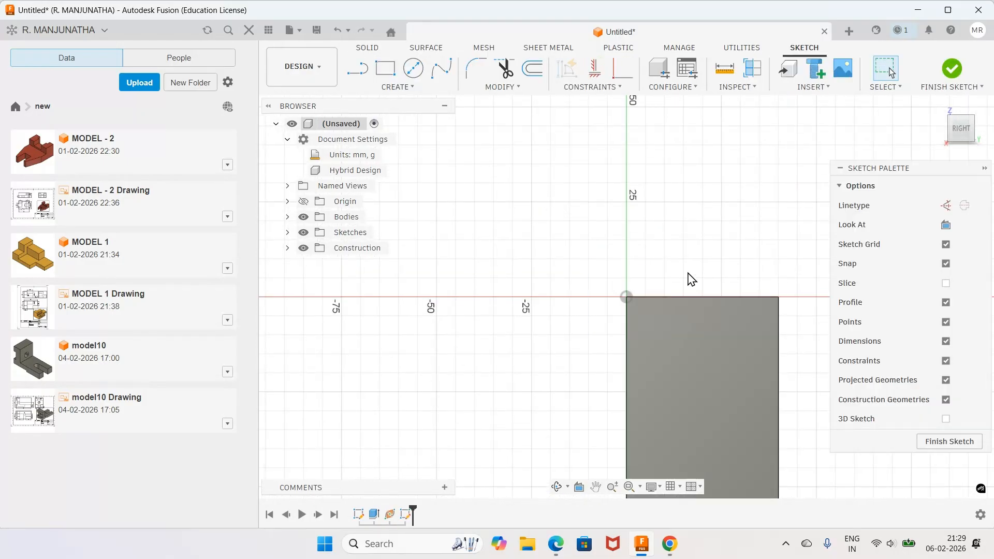
scroll(697, 276, down, 2)
scroll(766, 416, up, 4)
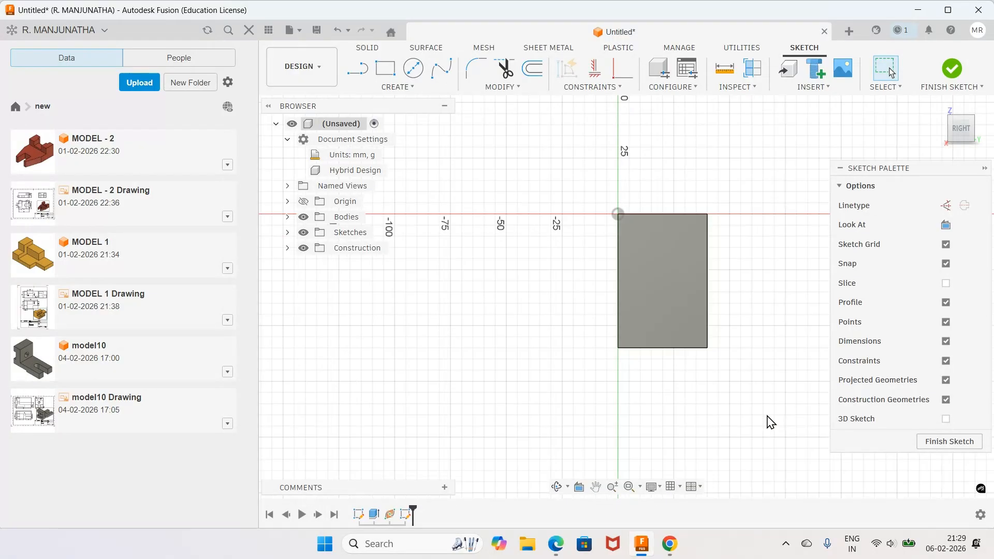
key(p)
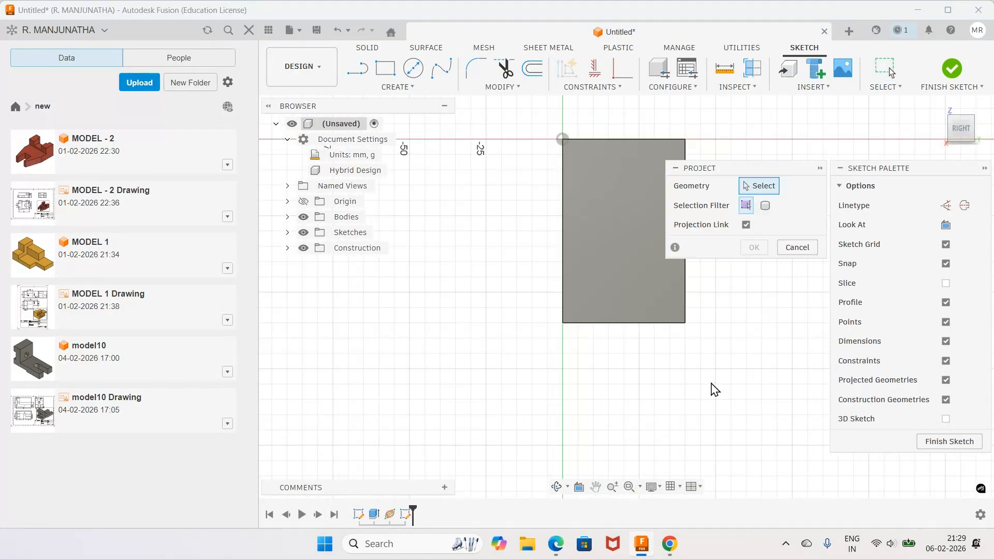
click(765, 206)
click(602, 315)
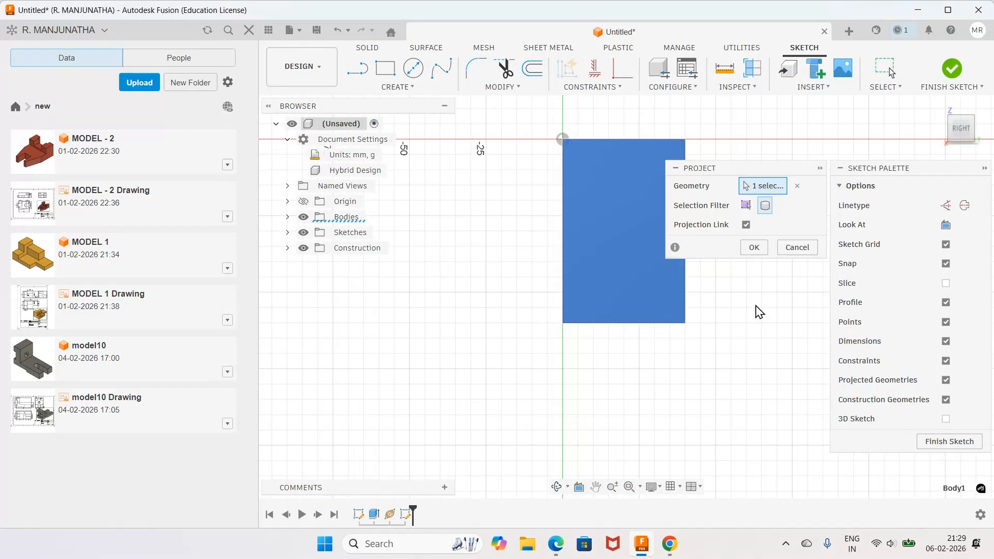
click(754, 247)
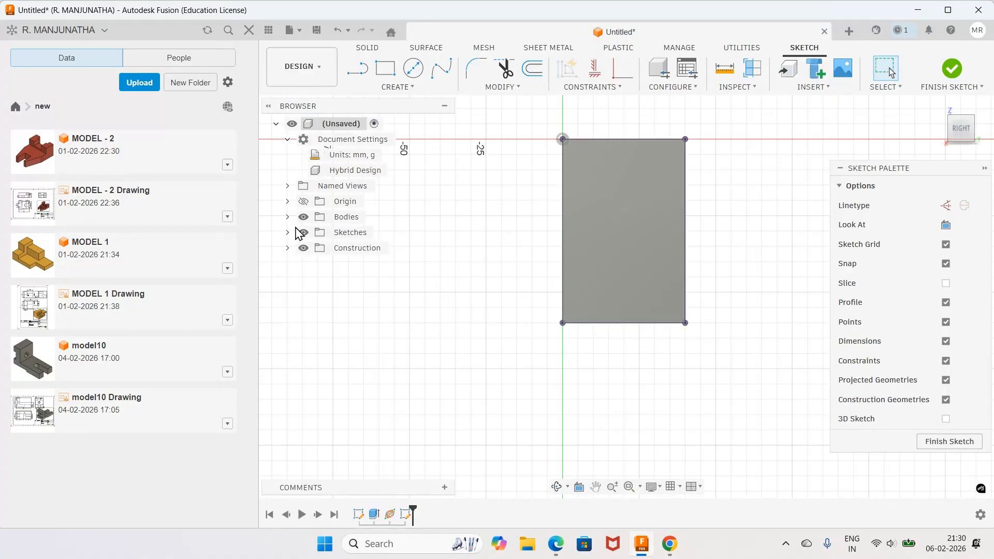
Step: Compare the projected outline with the block in the isometric view, then hide the bodies and face the sketch from the right
click(305, 217)
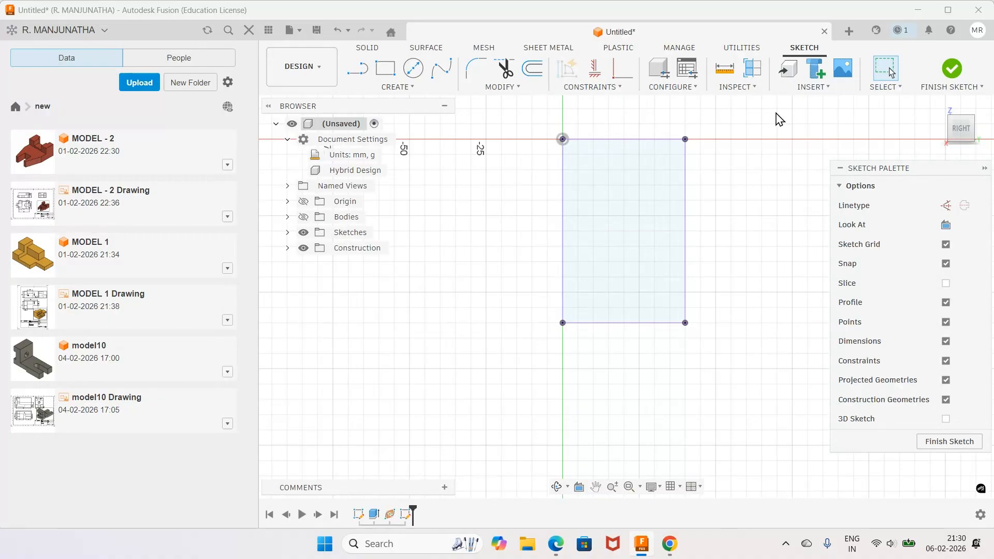
click(938, 105)
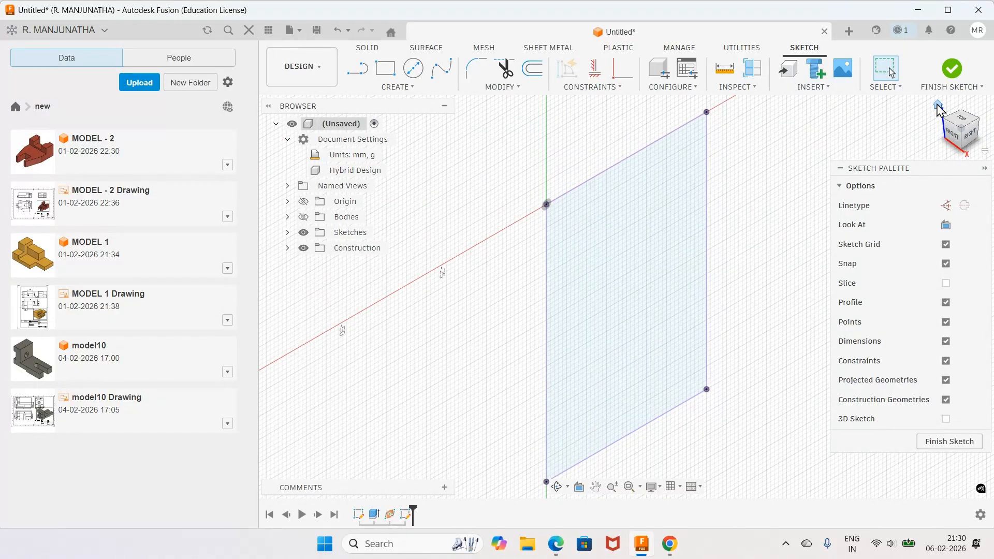
click(305, 218)
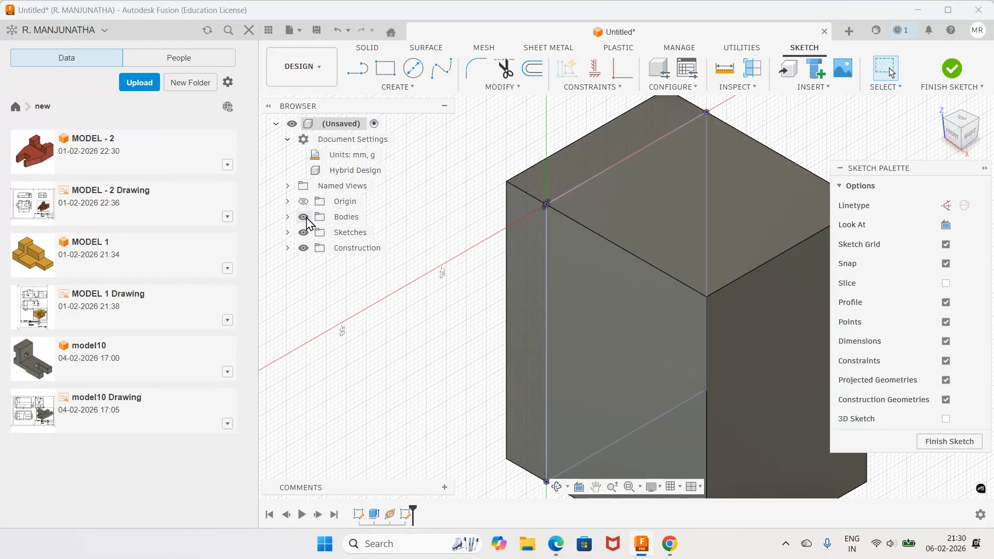
click(547, 206)
click(304, 216)
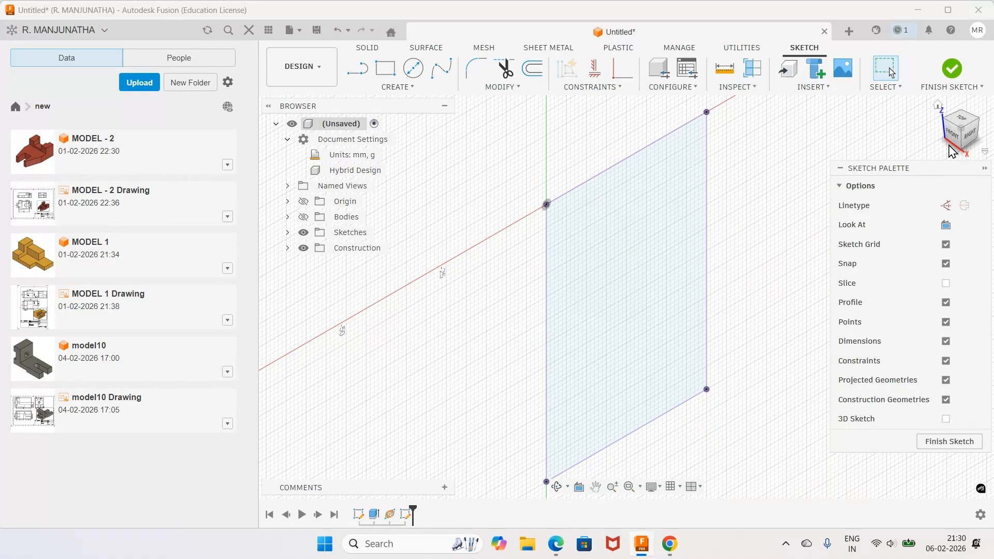
click(975, 143)
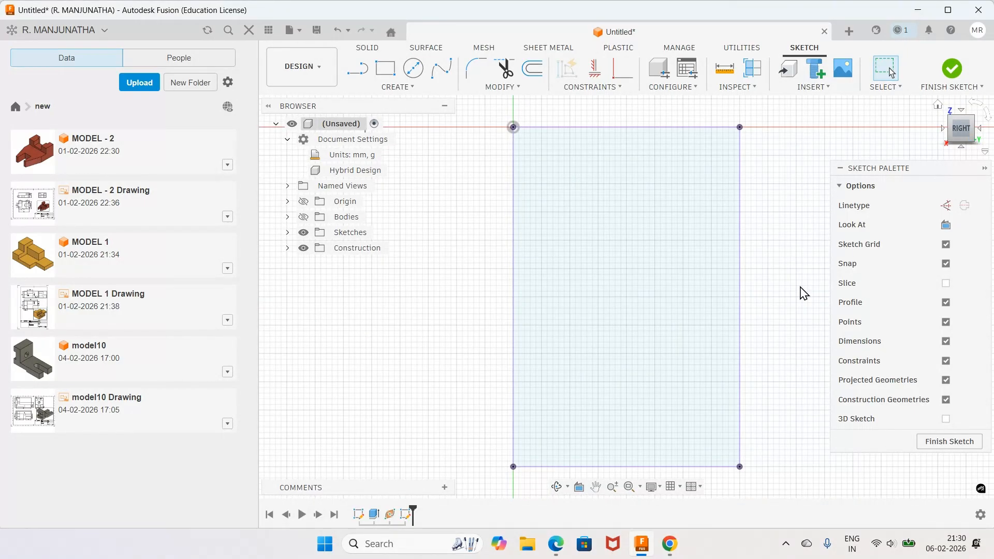
Step: Check the slope in the PDF drawing, return to Fusion and sketch a line at about 60° from the outline's origin-side edge near the base to its top edge
click(556, 544)
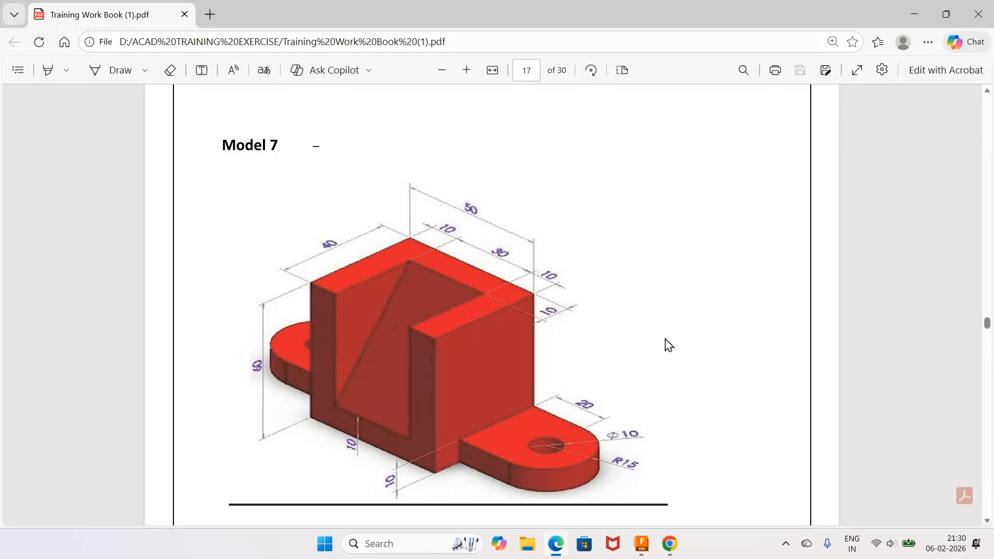
click(642, 542)
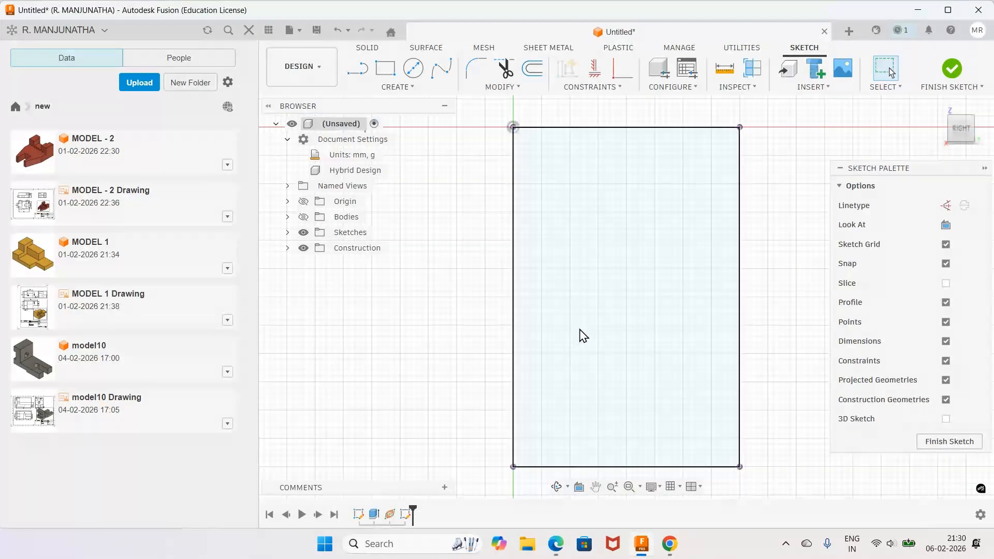
click(357, 68)
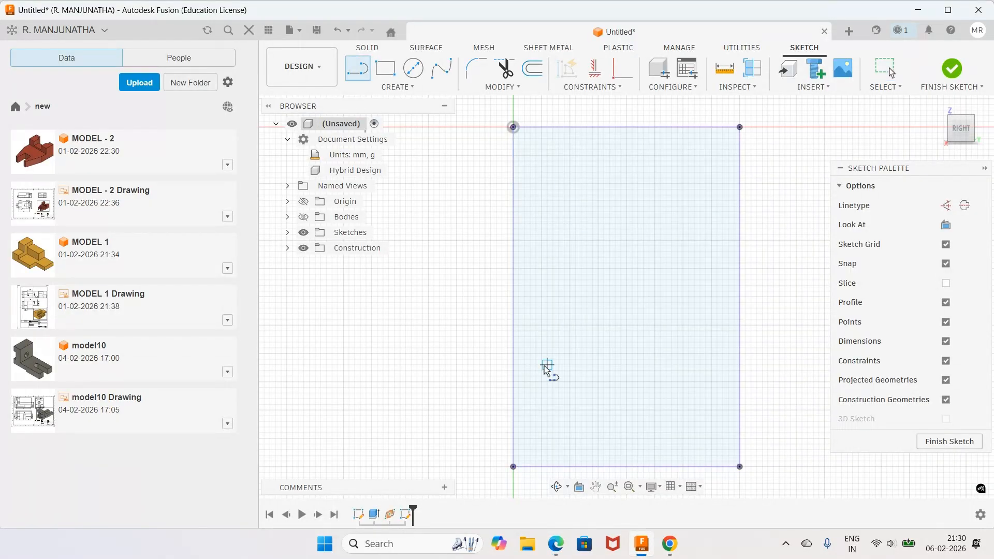
click(513, 427)
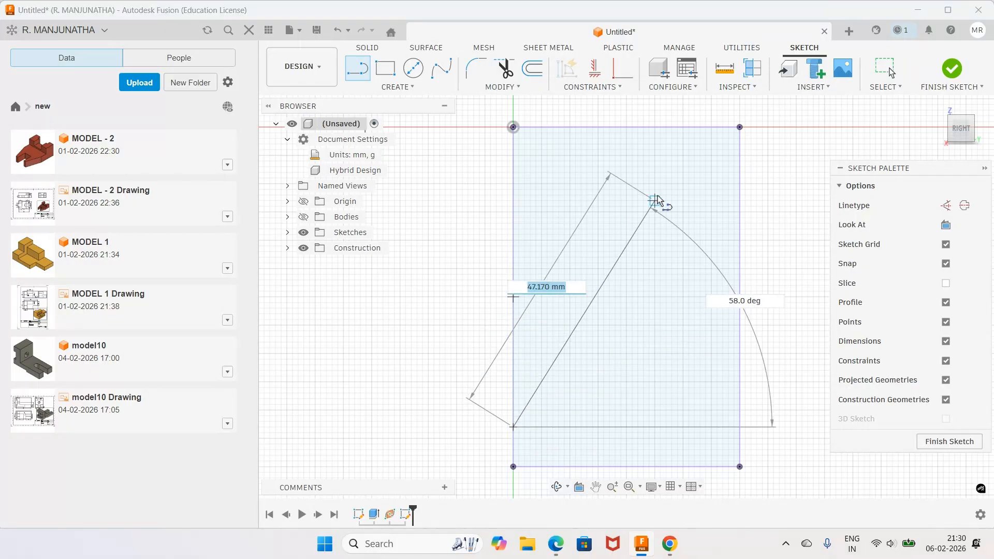
double_click(689, 127)
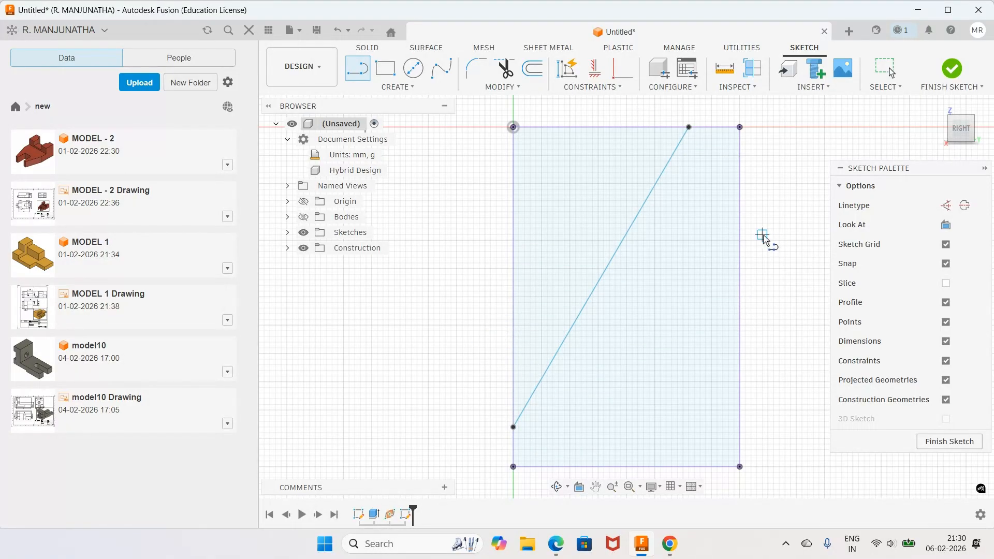
Step: Close the triangular profile with lines from both ends of the slope along the outline's edges to its origin corner
click(366, 71)
click(372, 72)
click(689, 127)
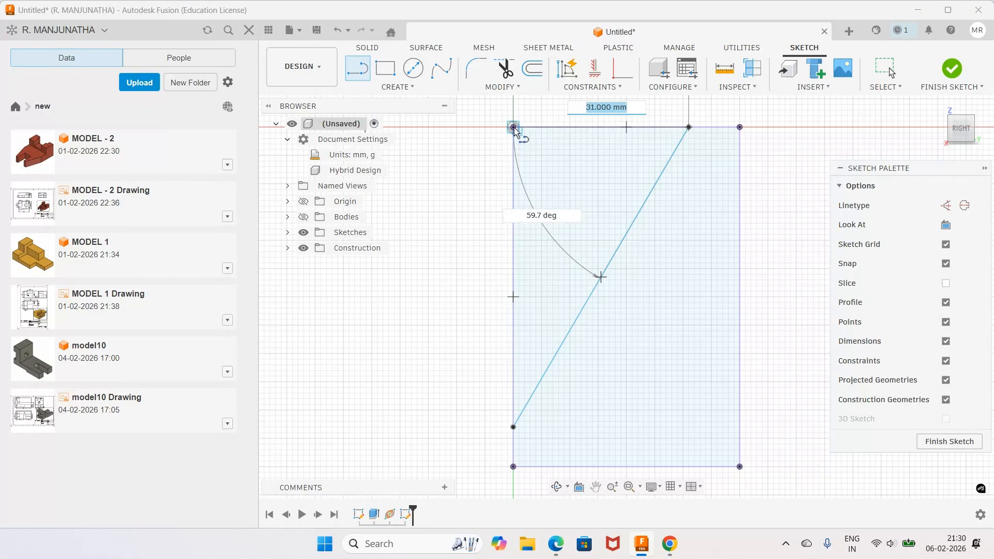
click(514, 128)
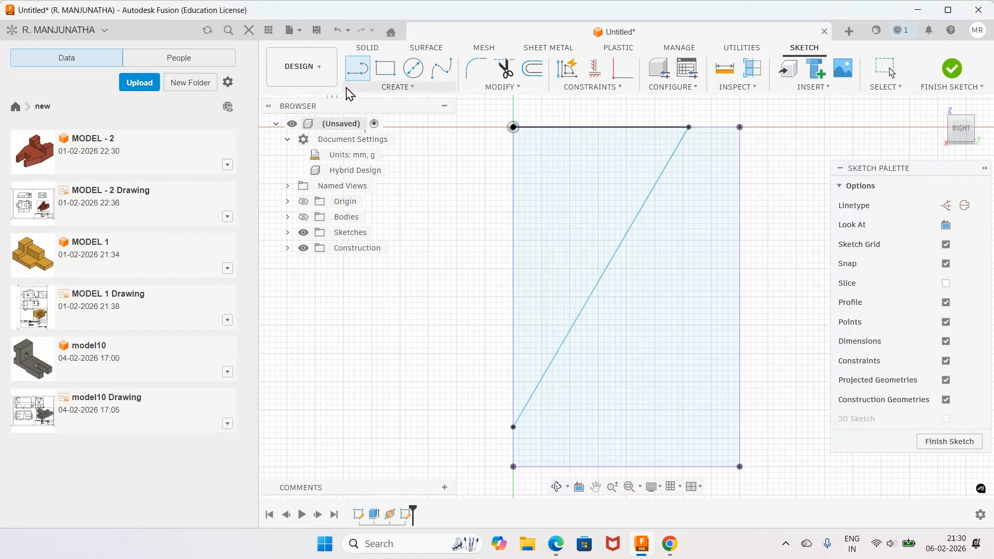
click(513, 427)
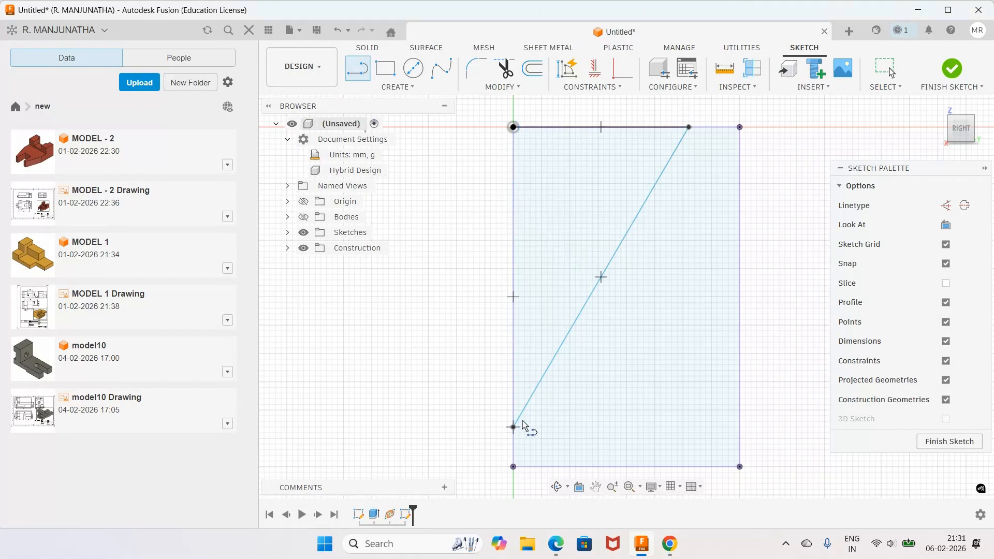
click(519, 129)
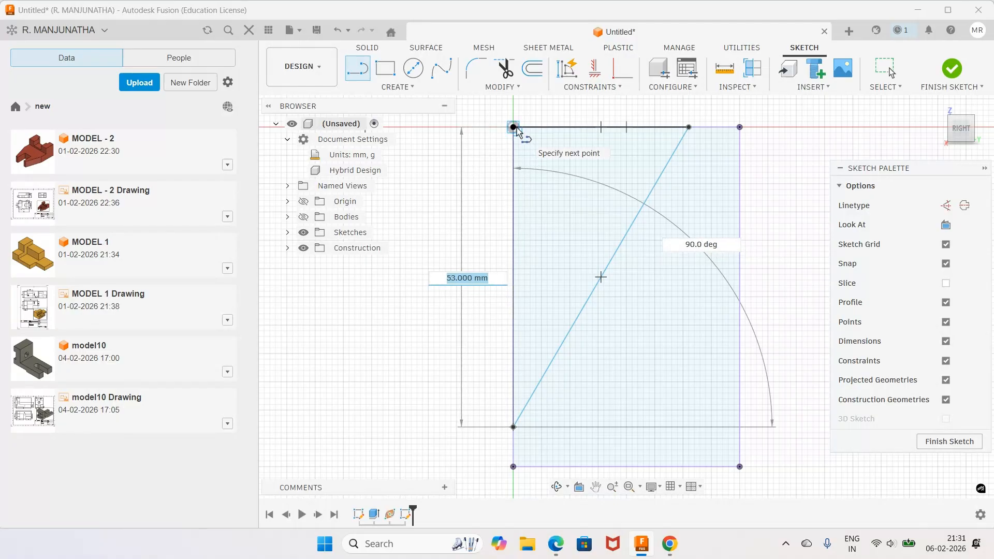
key(Escape)
Step: Dimension the slope's lower end 10 mm above the outline's bottom corner
key(d)
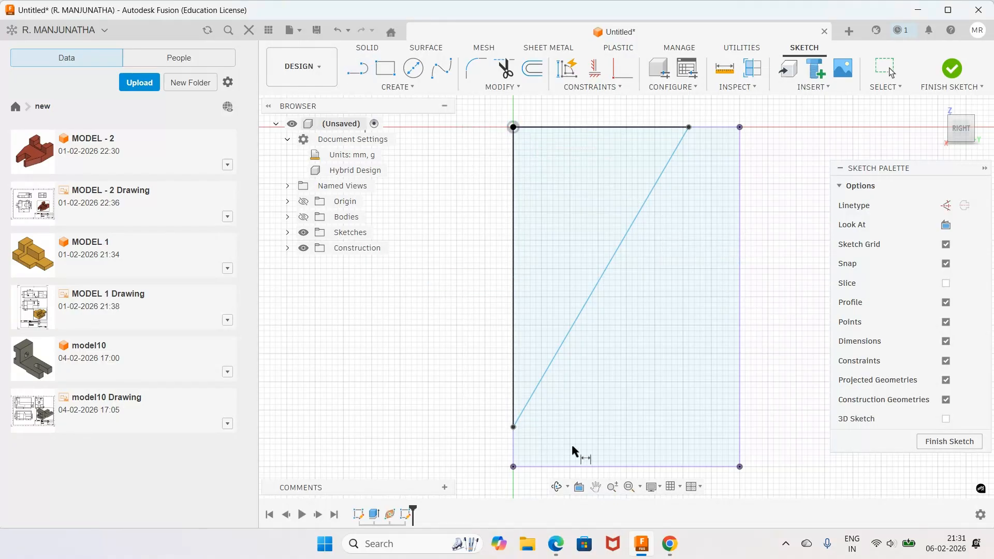
click(513, 427)
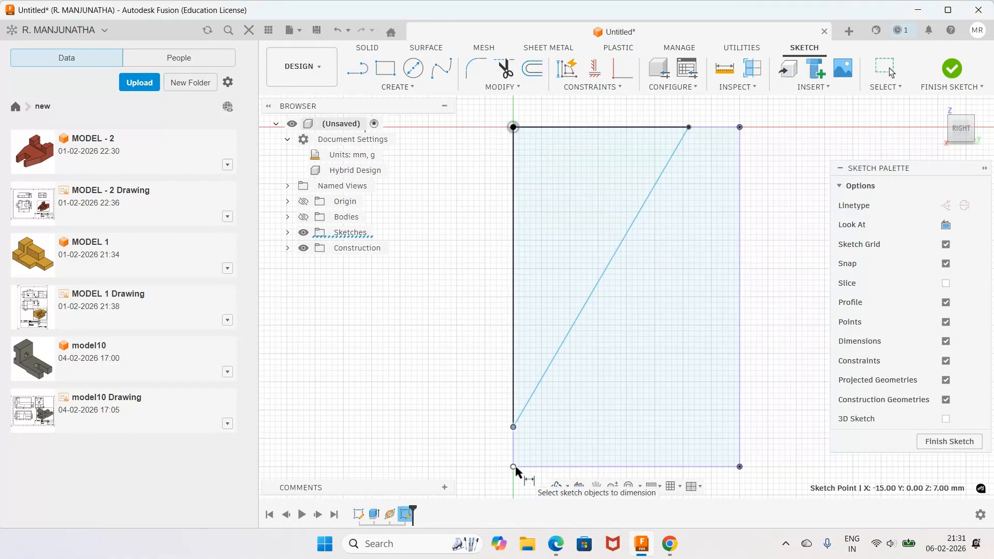
click(513, 467)
click(482, 455)
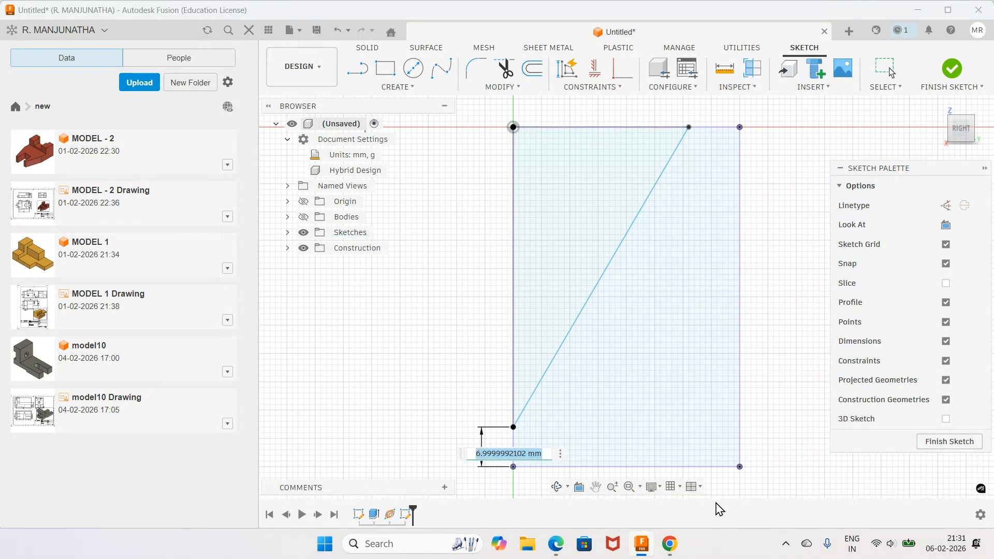
text(10)
key(Return)
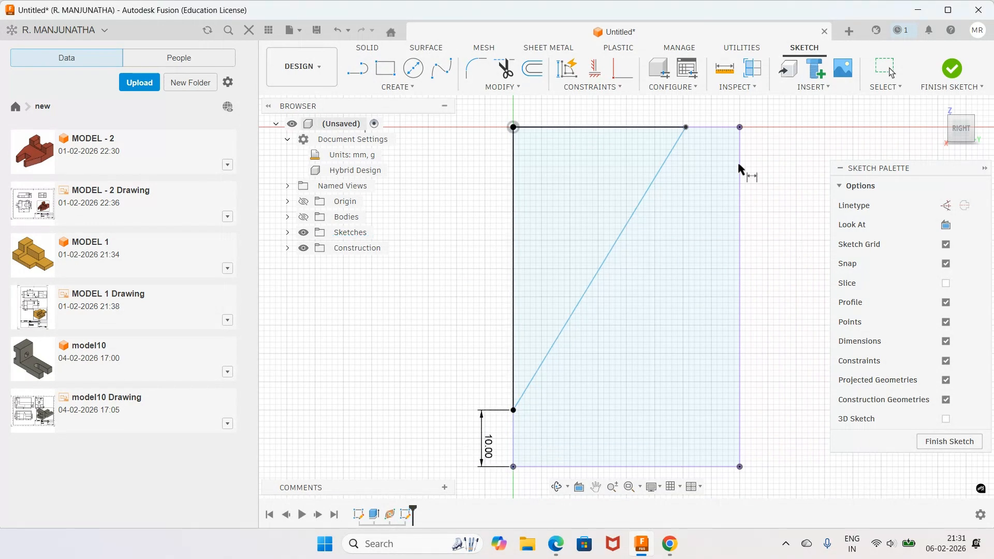
Step: Dimension the slope's upper end 10 mm from the outline's opposite top corner and finish the sketch
click(686, 128)
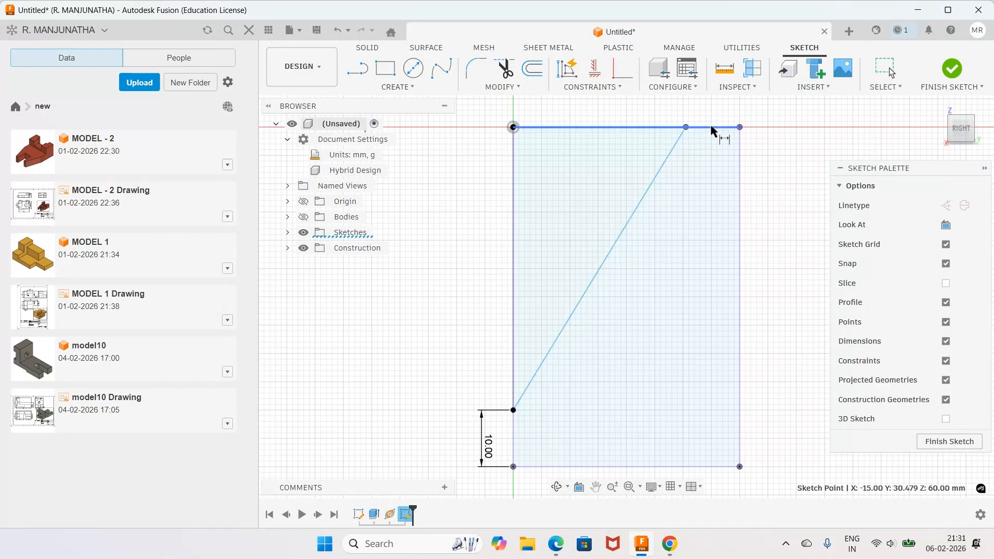
click(739, 127)
click(734, 118)
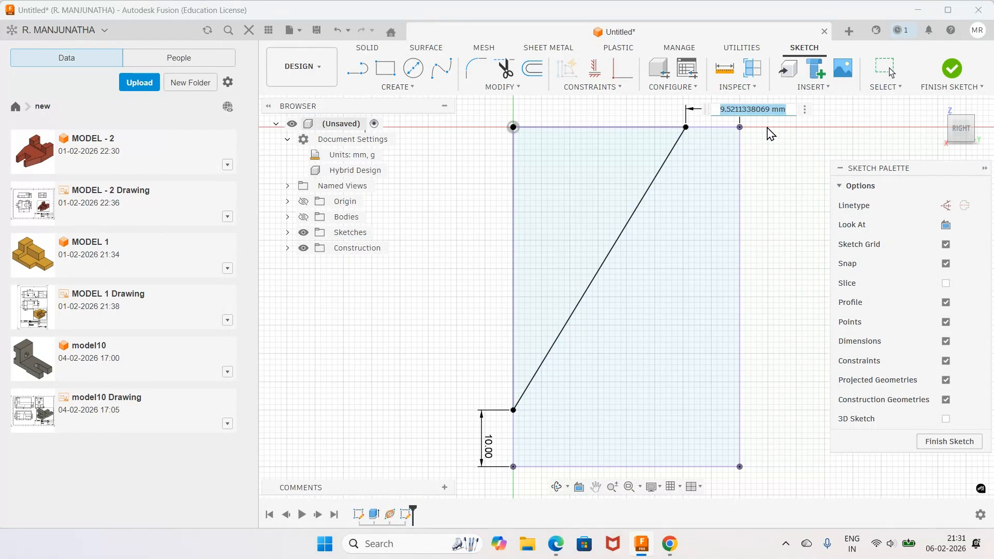
text(10)
key(Return)
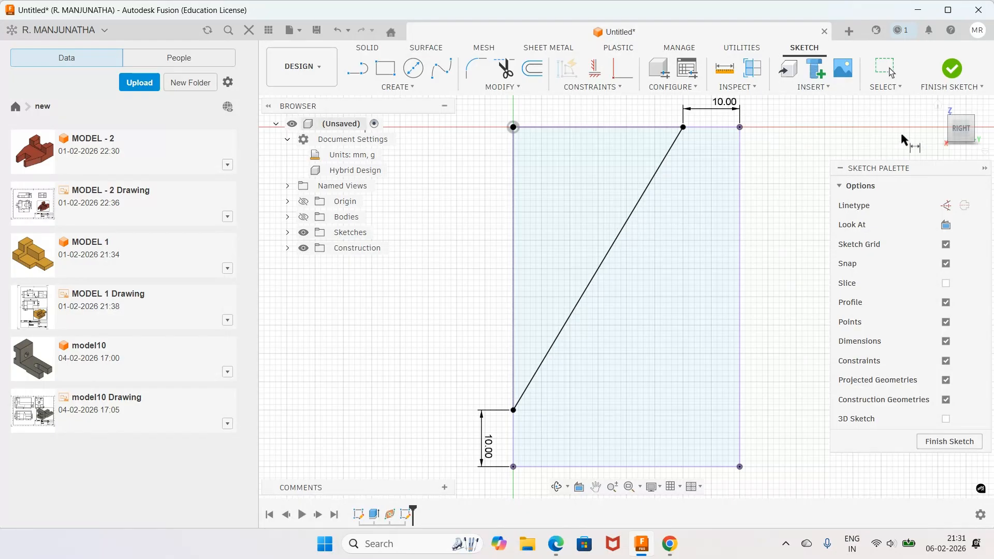
click(953, 72)
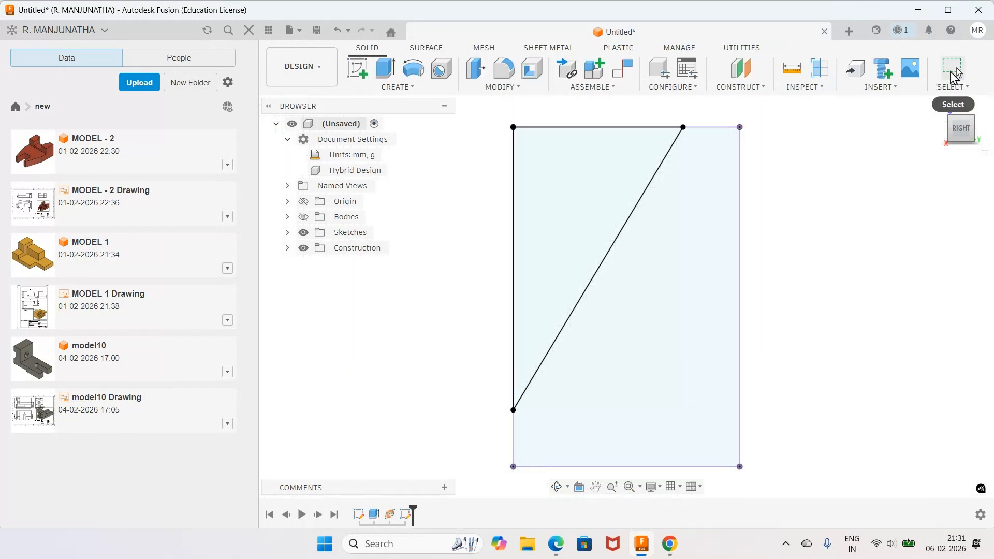
Step: Extrude the triangular profile 30 mm as a cut into the block, hiding the bodies to select it and checking the width in the PDF drawing
click(945, 109)
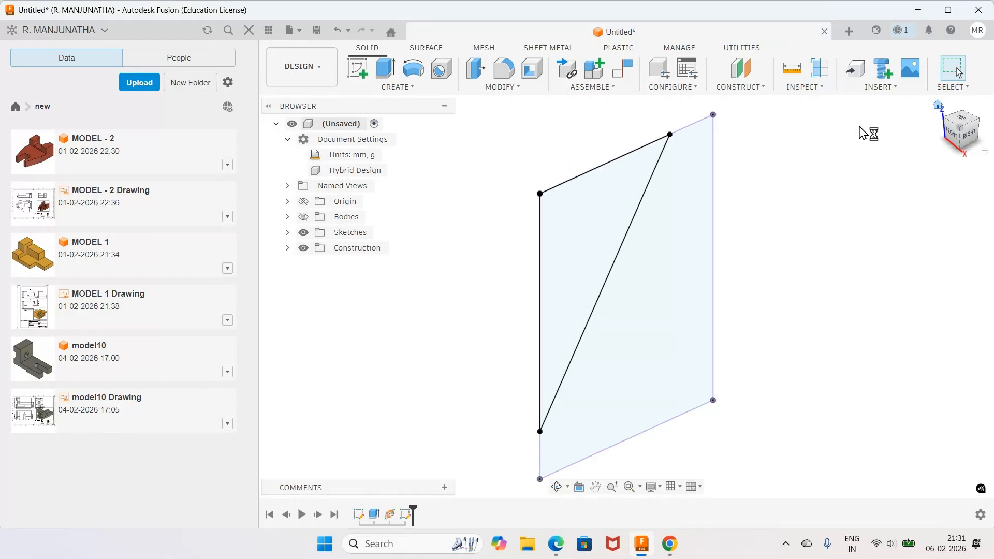
click(304, 218)
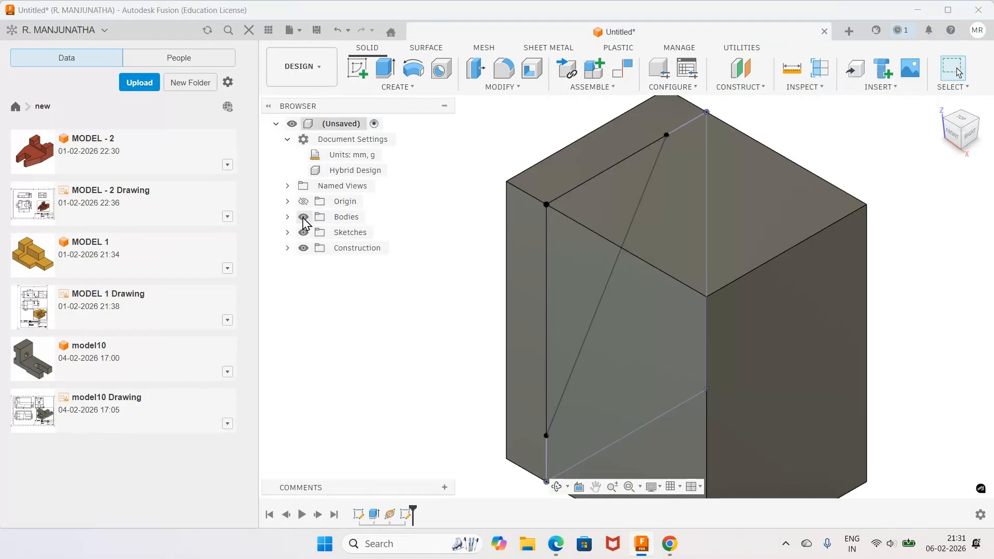
click(386, 69)
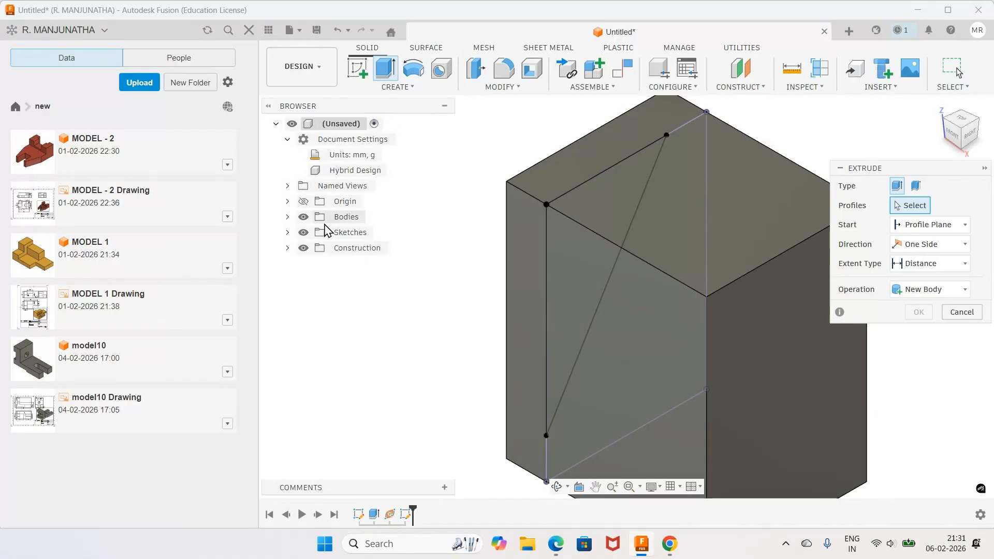
click(303, 218)
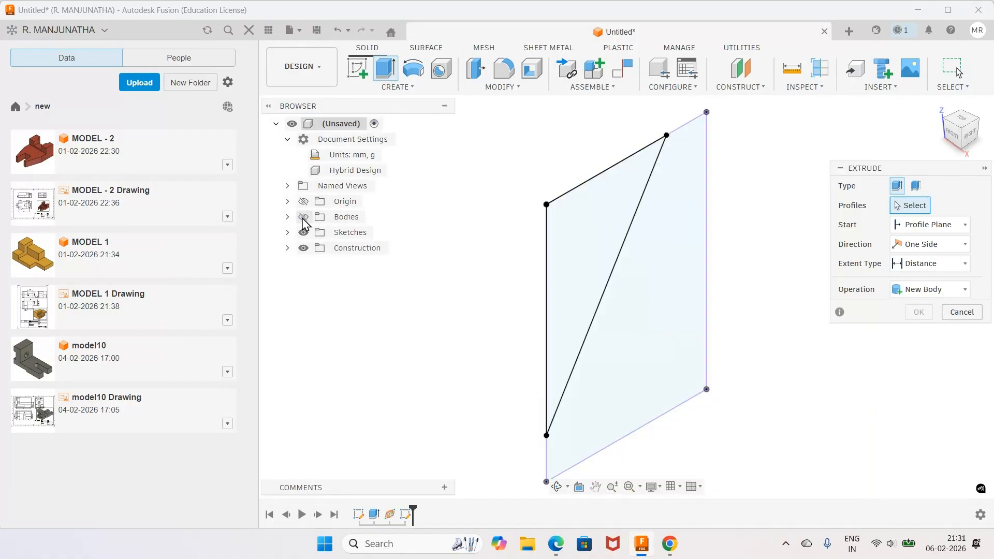
click(586, 253)
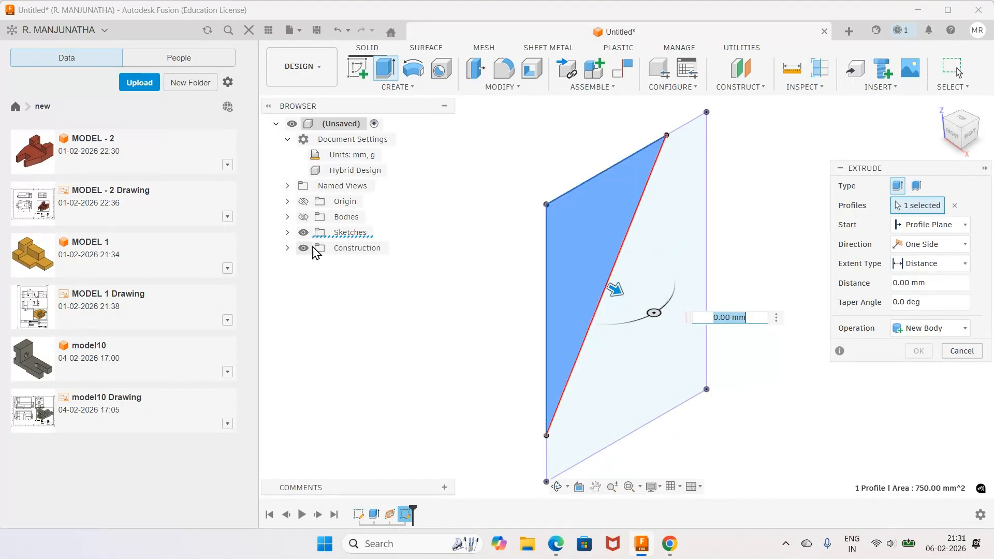
click(304, 217)
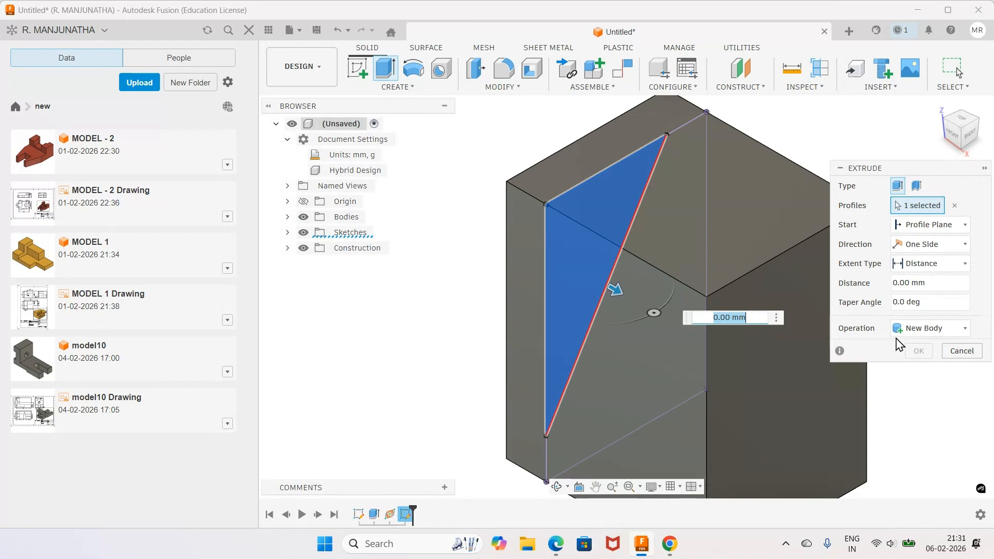
click(555, 544)
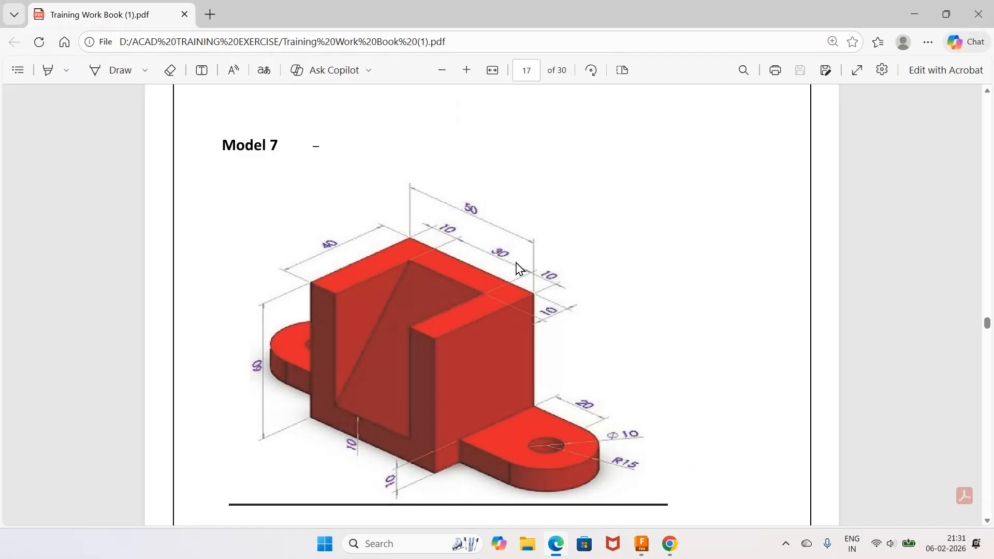
click(643, 544)
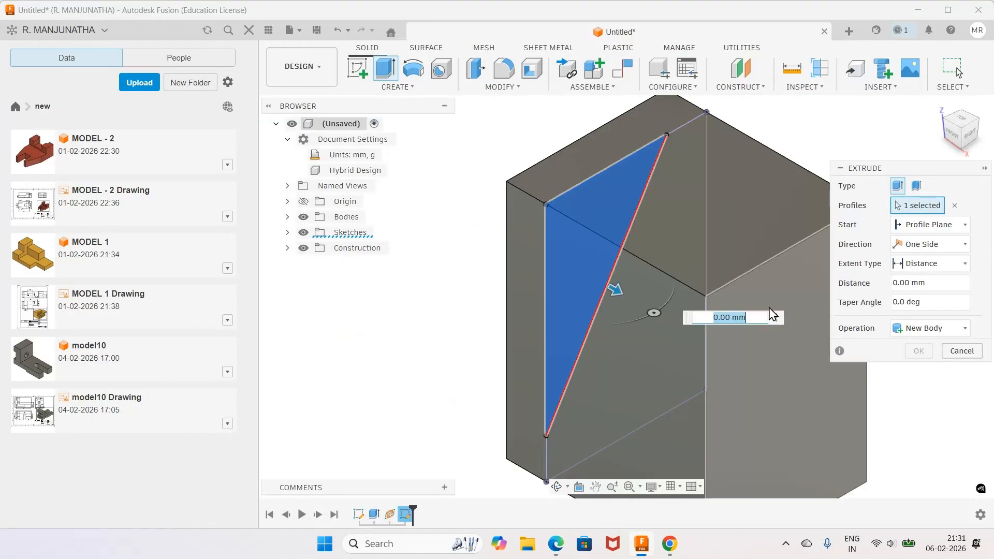
drag(952, 286, 855, 285)
text(30)
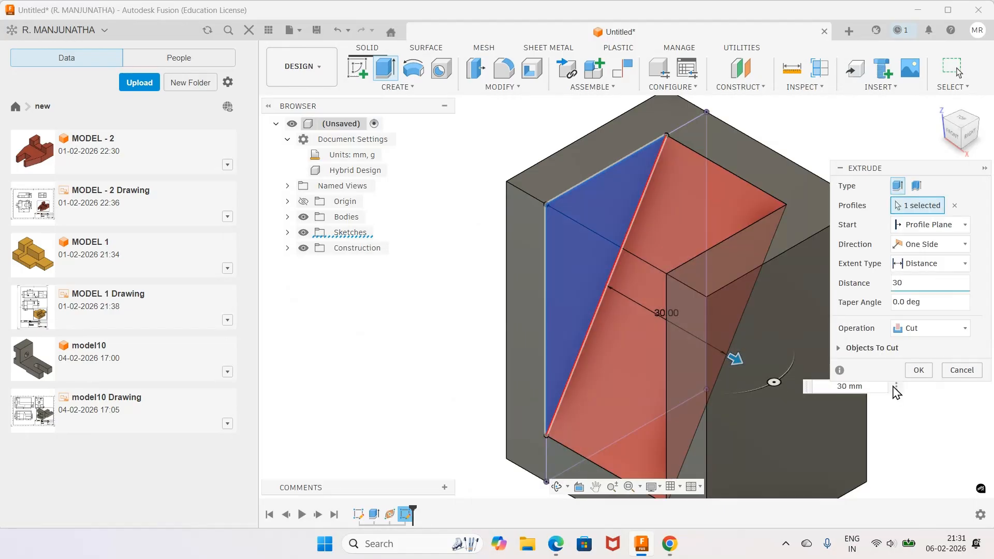
click(918, 370)
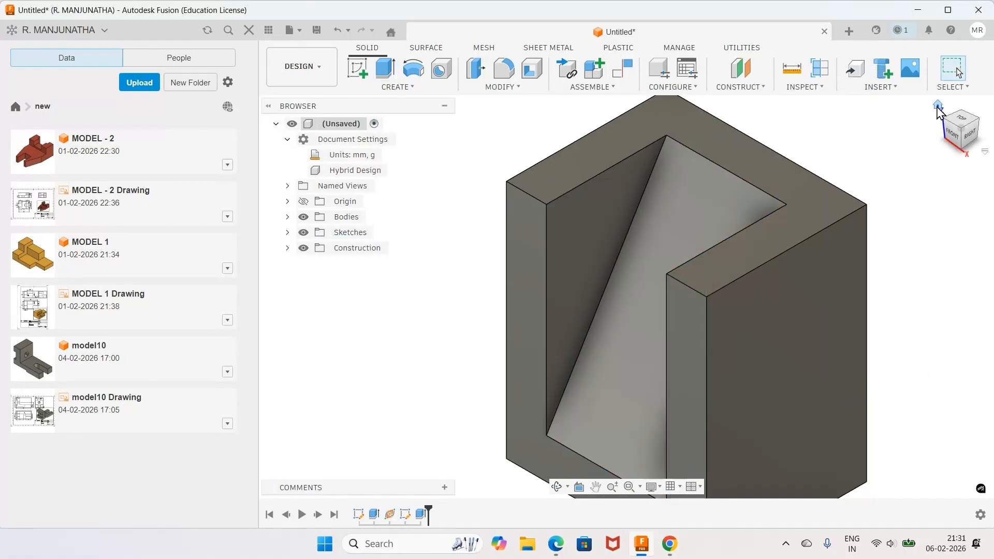
click(938, 106)
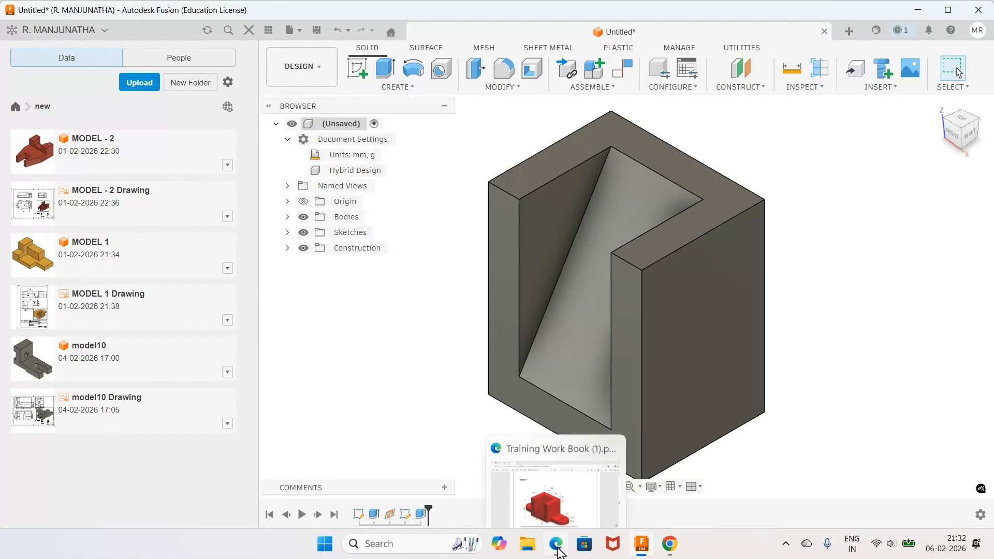
Step: Check the lug in the PDF drawing, return to Fusion and extrude the rectangle at the block's base 35 mm outward as a join
click(560, 552)
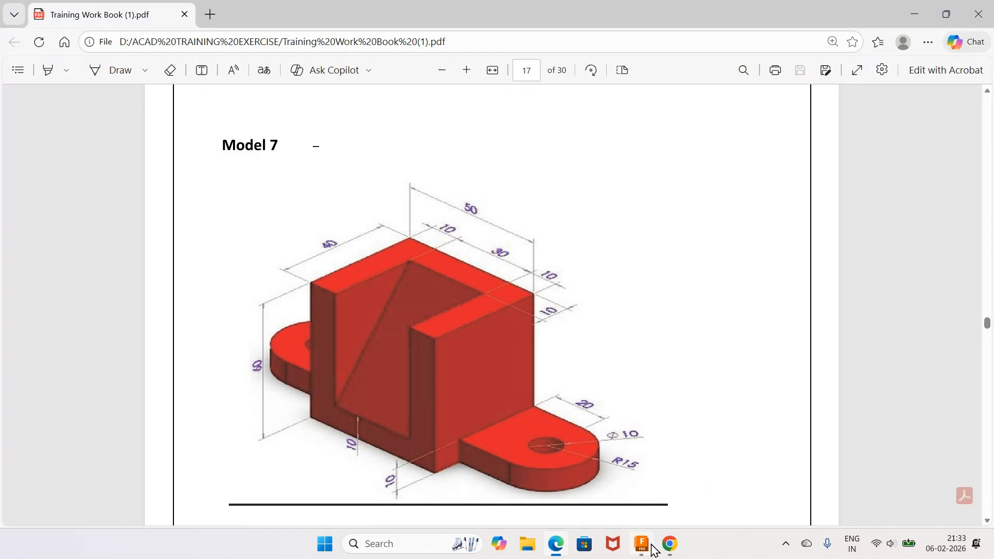
click(653, 547)
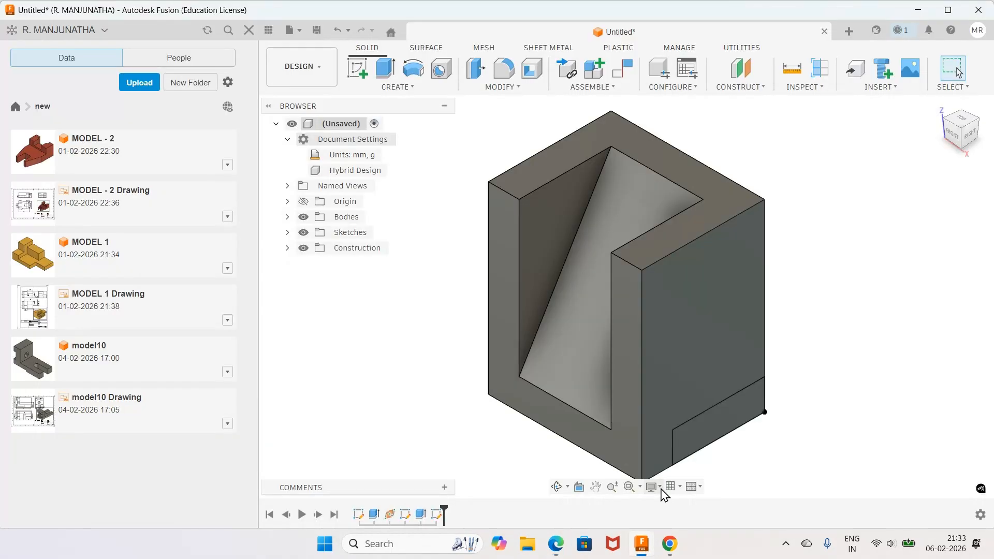
click(385, 72)
click(737, 410)
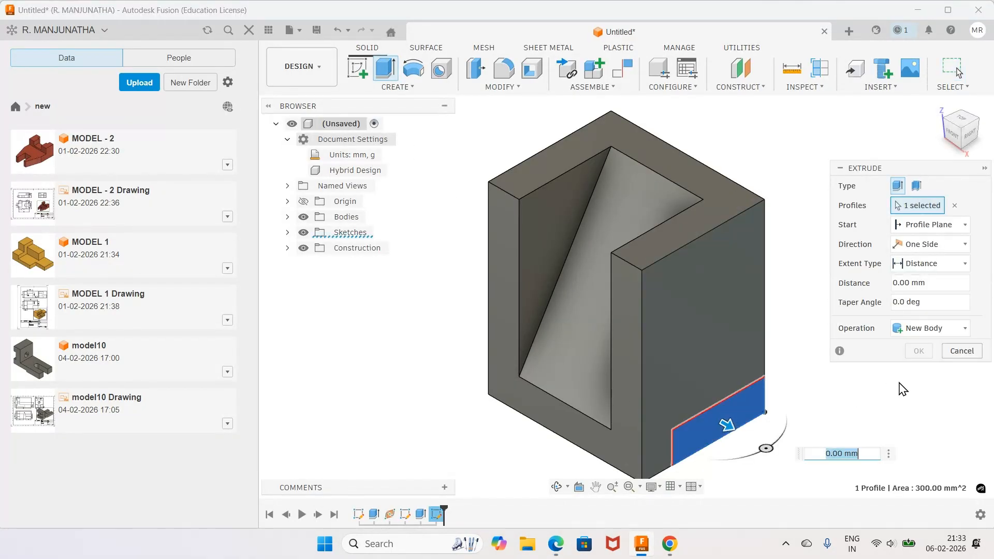
click(927, 284)
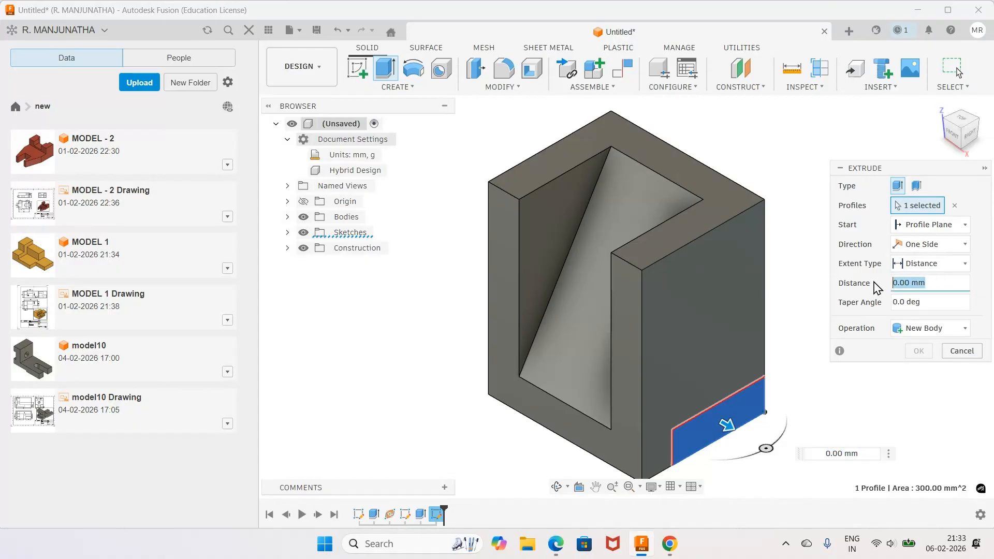
text(35)
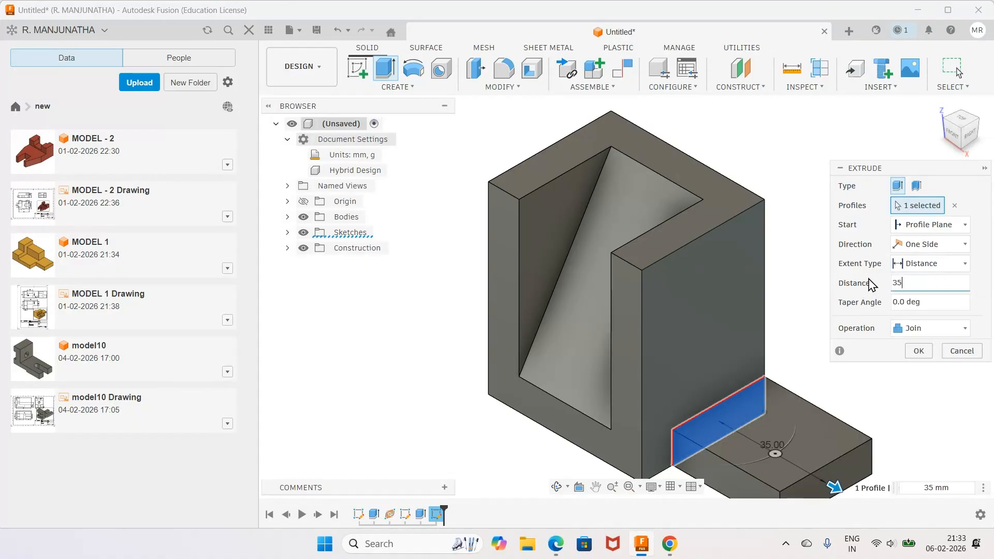
scroll(741, 307, down, 3)
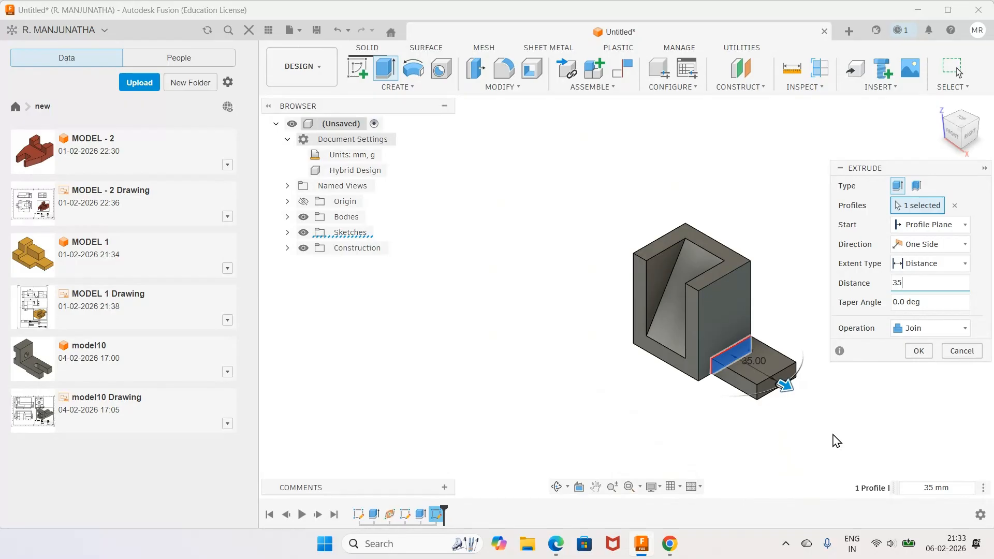
scroll(782, 401, up, 2)
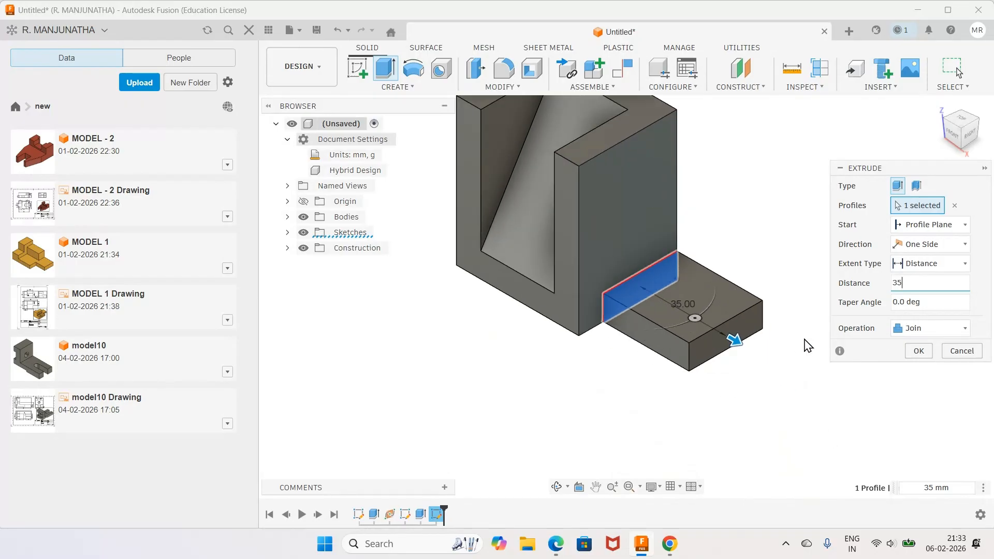
click(917, 352)
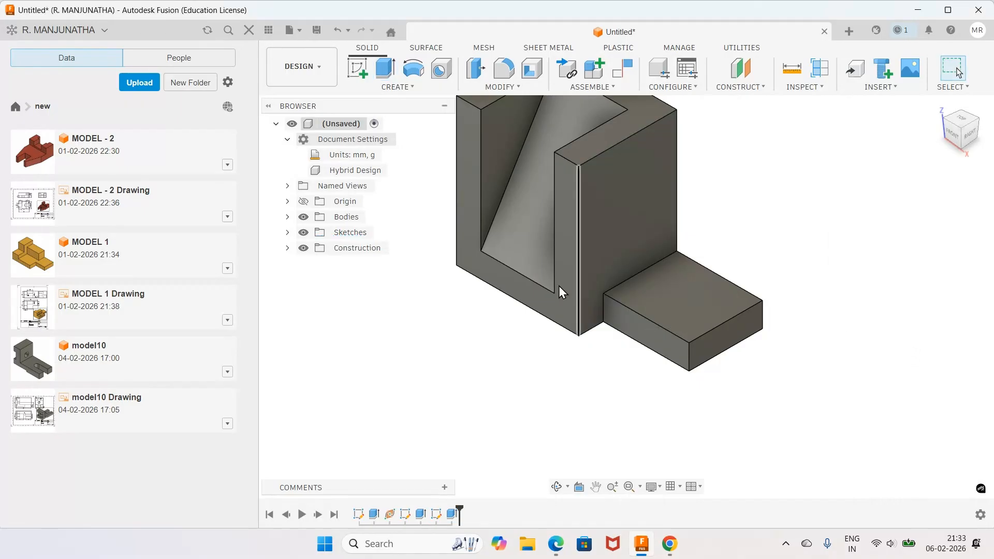
Step: Fillet the lug's two outer vertical edges with a 15 mm radius, checking the radius in the PDF drawing
click(504, 69)
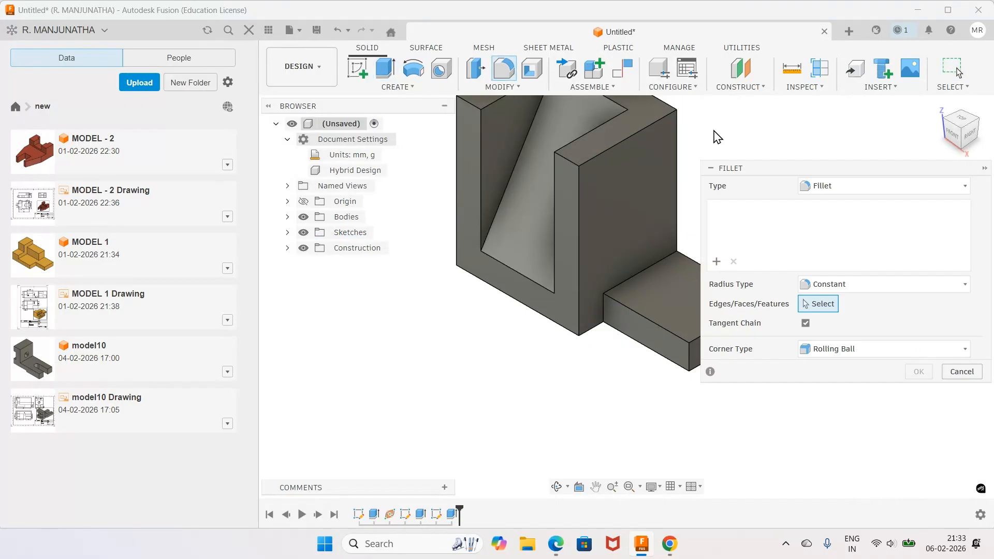
drag(775, 173, 867, 267)
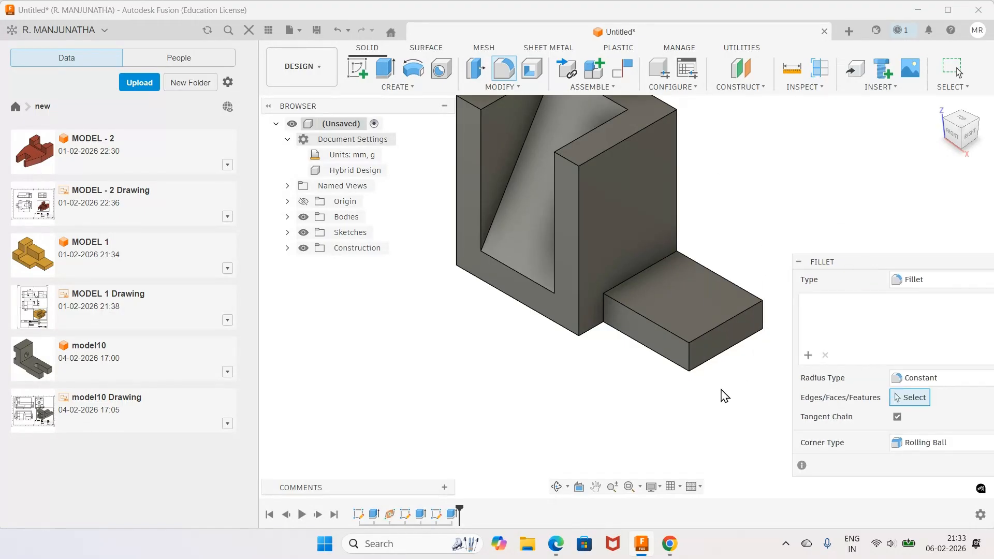
click(688, 357)
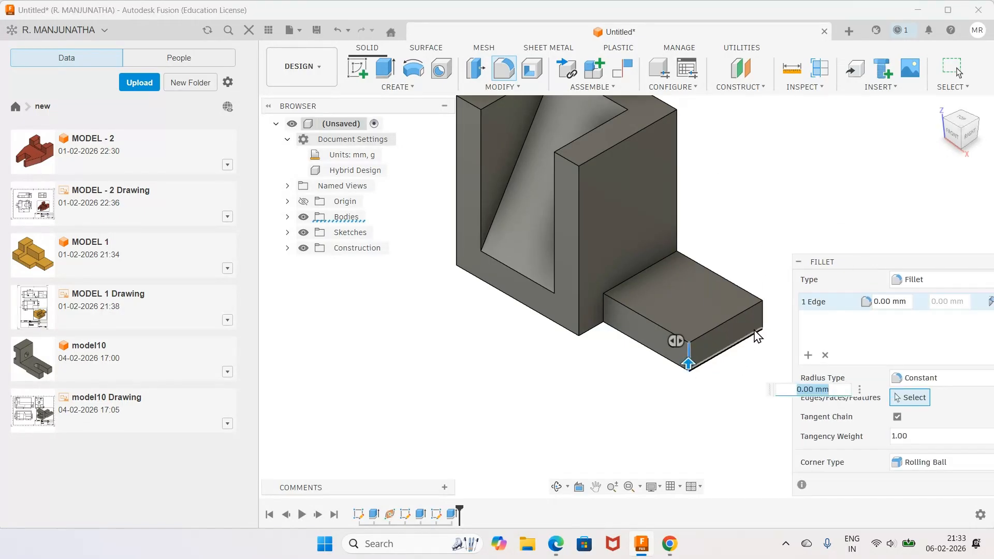
click(763, 317)
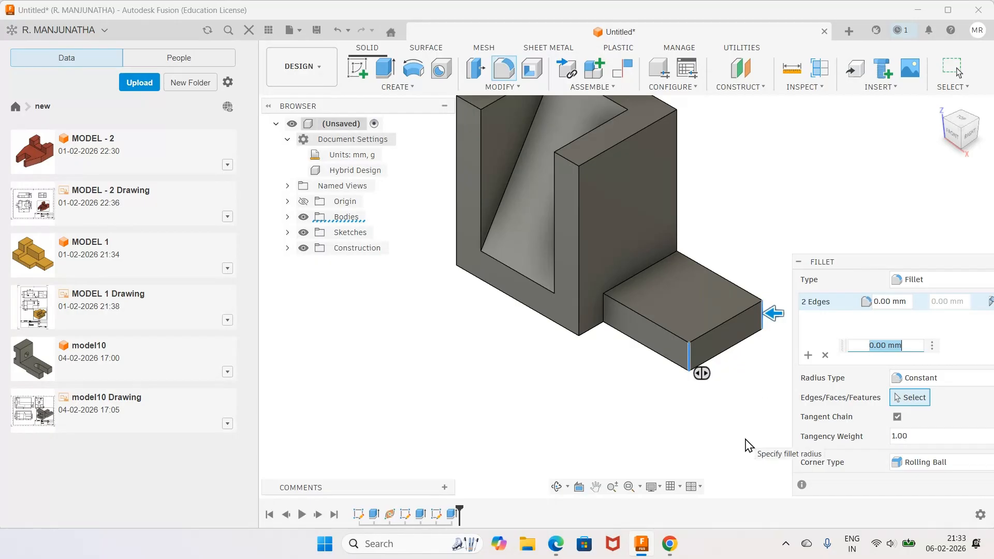
click(556, 546)
click(641, 544)
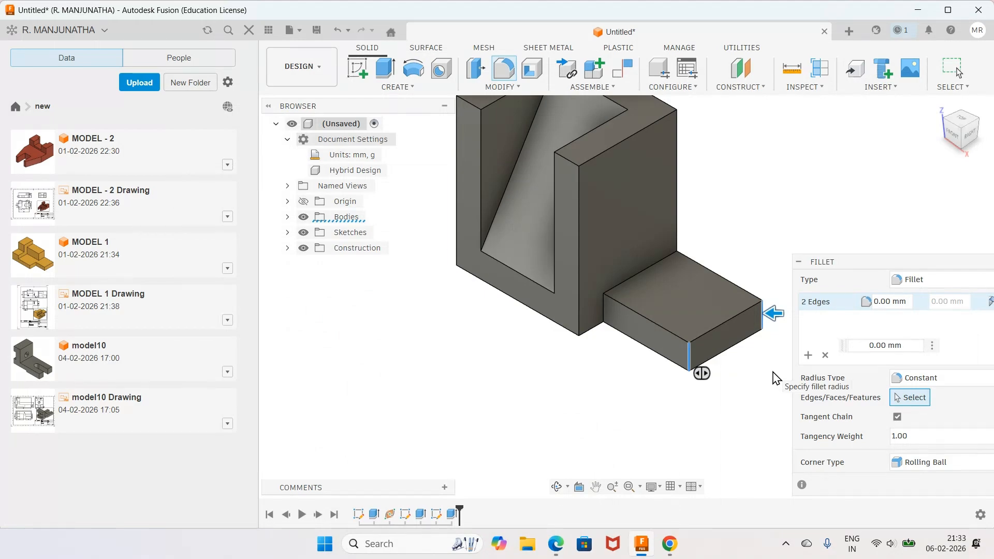
click(903, 303)
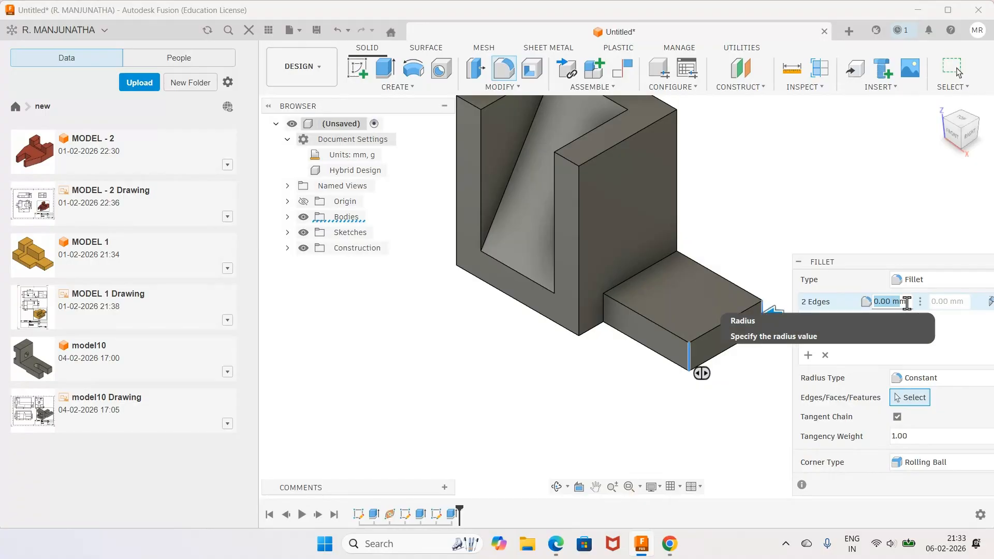
text(15)
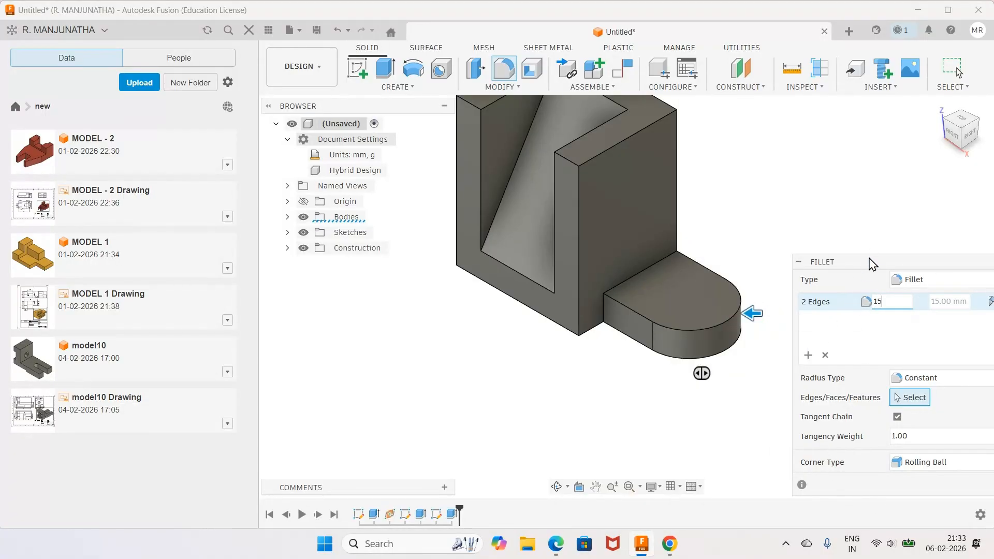
drag(869, 254, 781, 166)
click(902, 361)
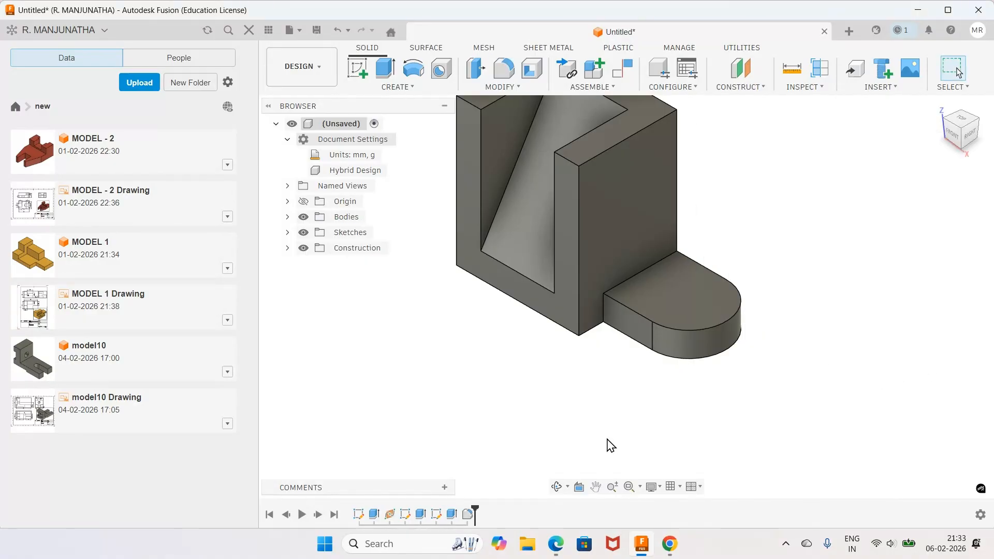
Step: Check the lug hole in the PDF drawing, return to Fusion and cut a 10 mm hole with All extents, concentric with the lug's rounded end
click(538, 494)
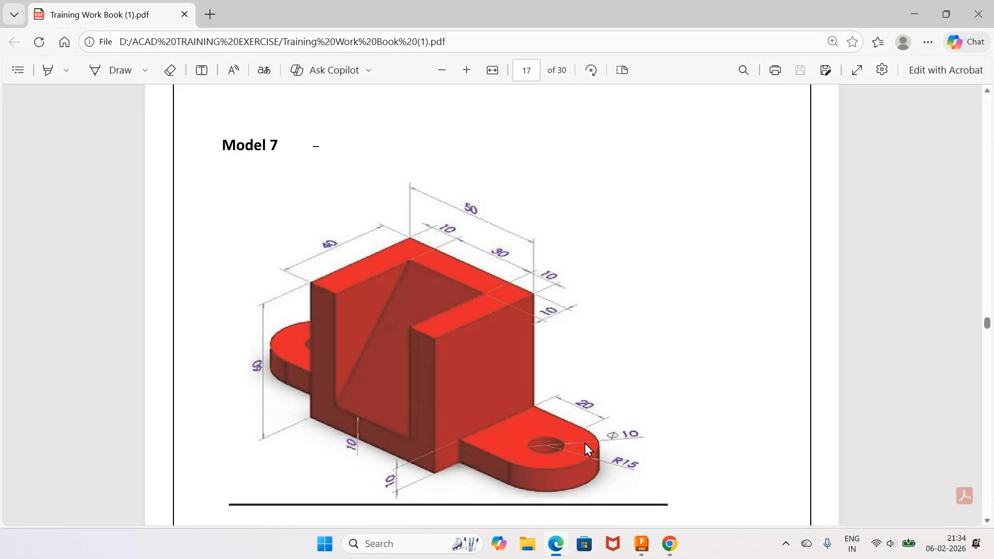
click(642, 543)
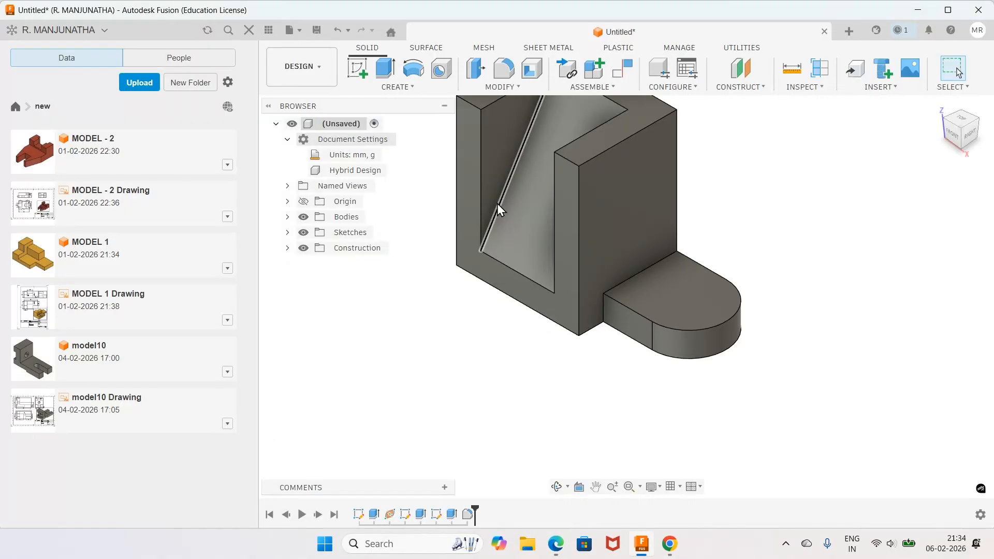
click(440, 68)
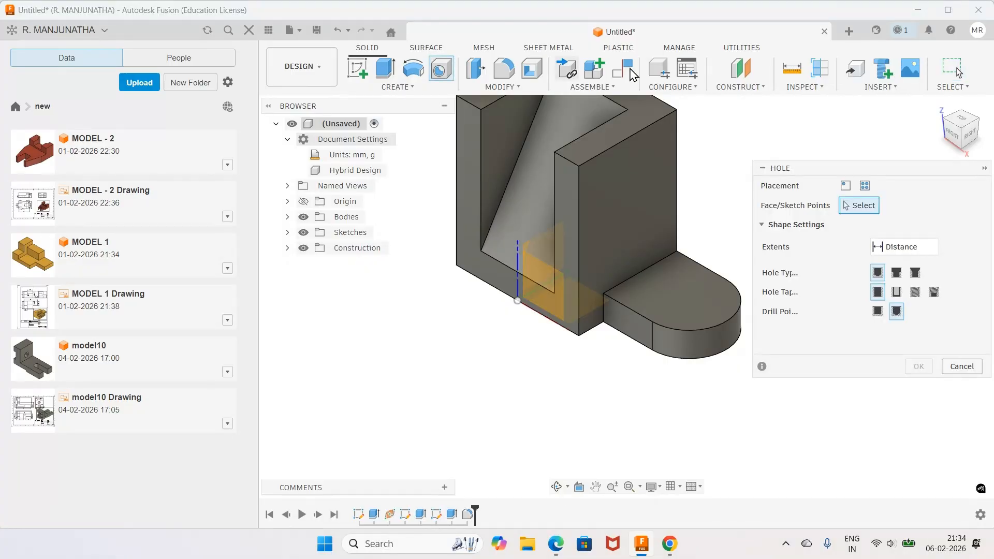
click(689, 297)
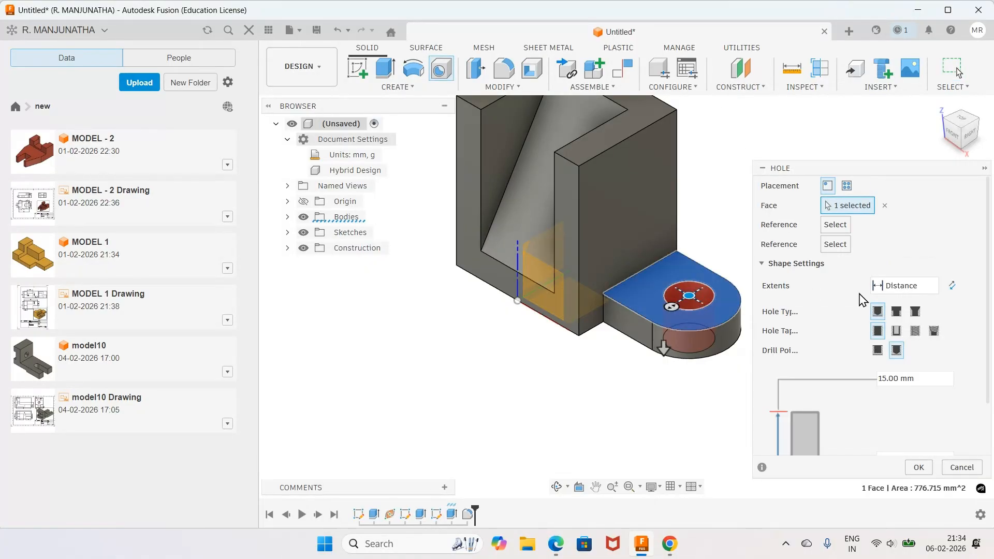
scroll(906, 332, down, 2)
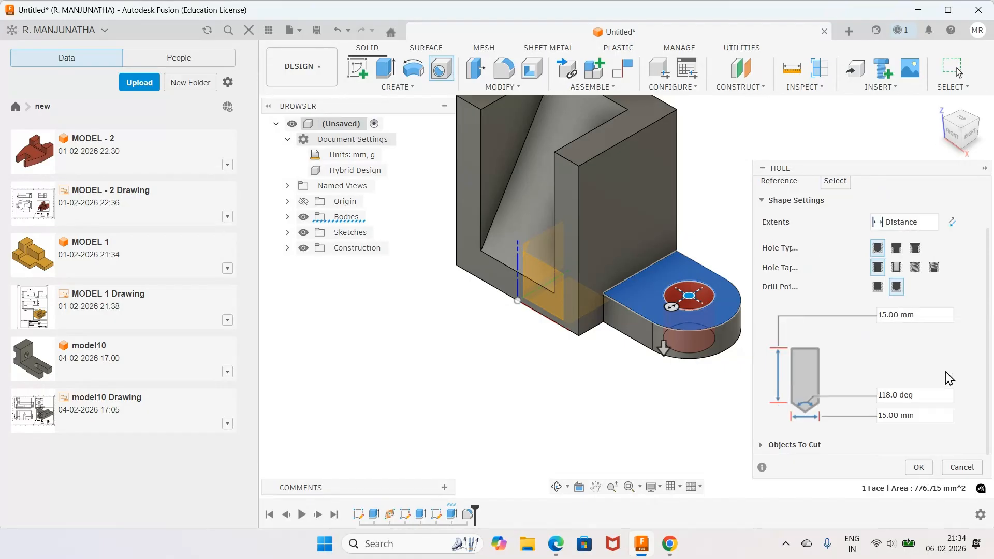
click(914, 415)
text(10)
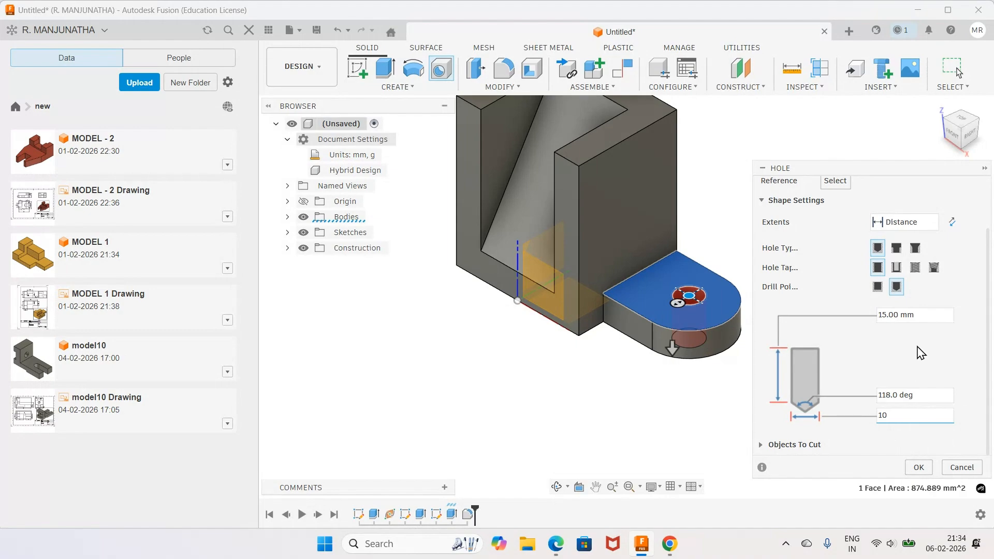
click(927, 223)
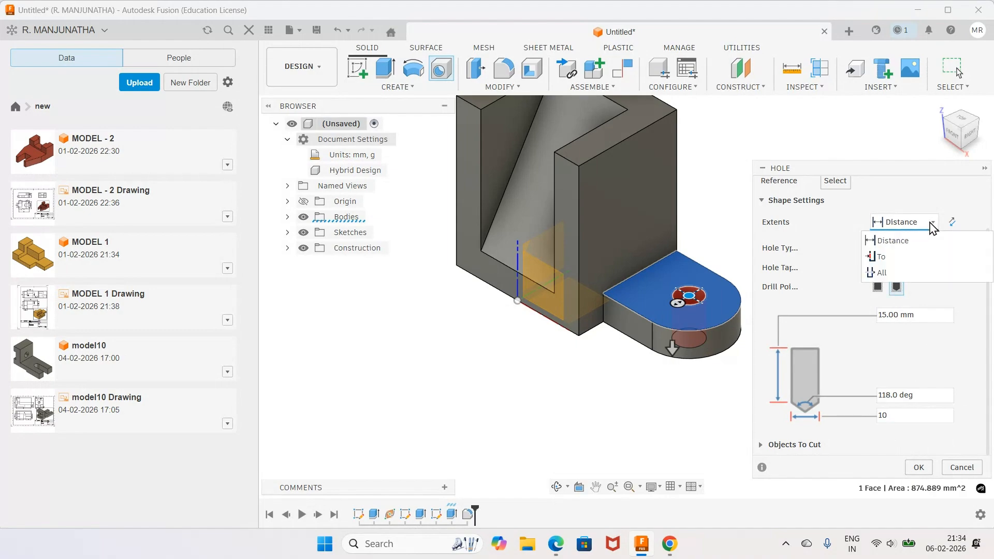
click(899, 270)
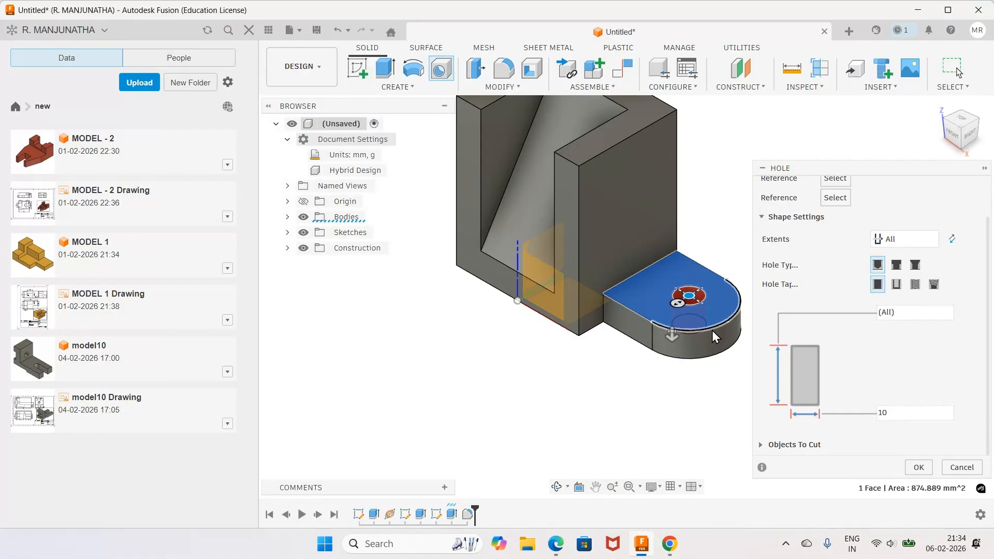
click(917, 468)
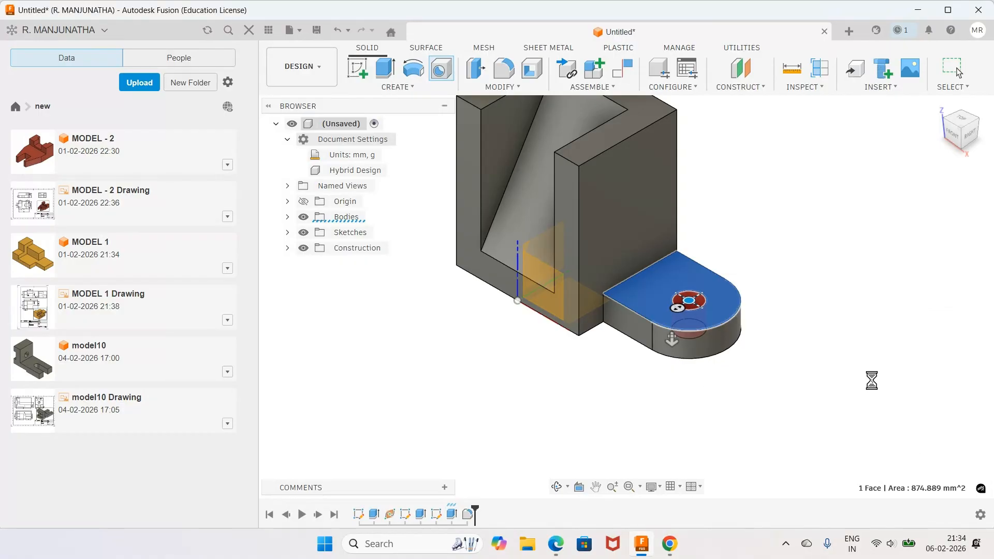
Step: Review the opposite lug in the PDF drawing, return to Fusion and select the lug's hole, fillet and extrusion for a Features mirror
scroll(862, 377, down, 2)
scroll(859, 373, down, 1)
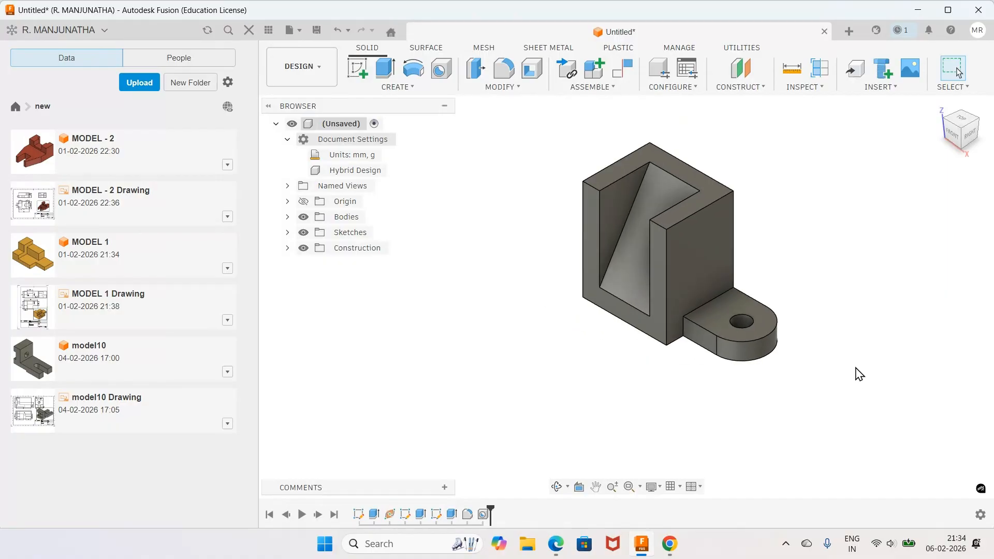
click(558, 548)
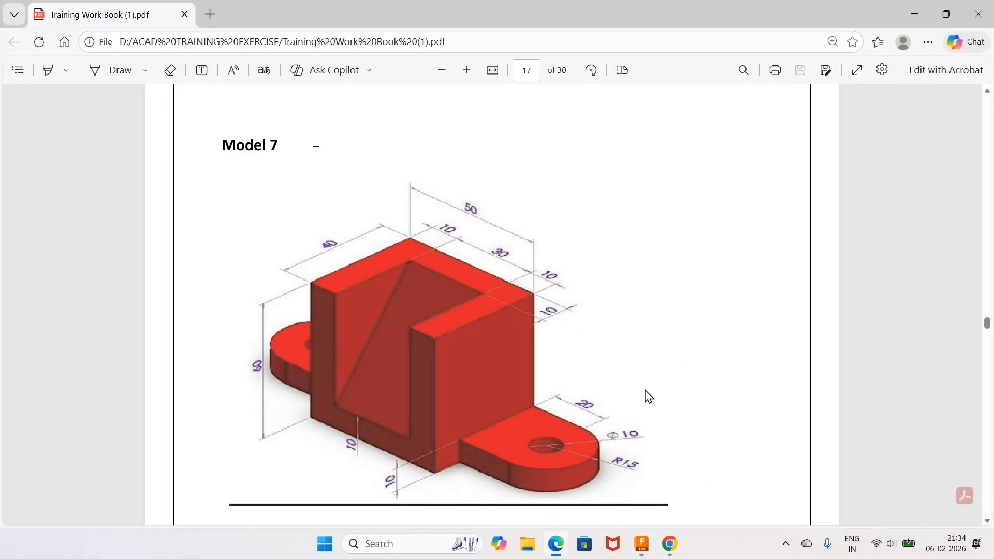
click(641, 543)
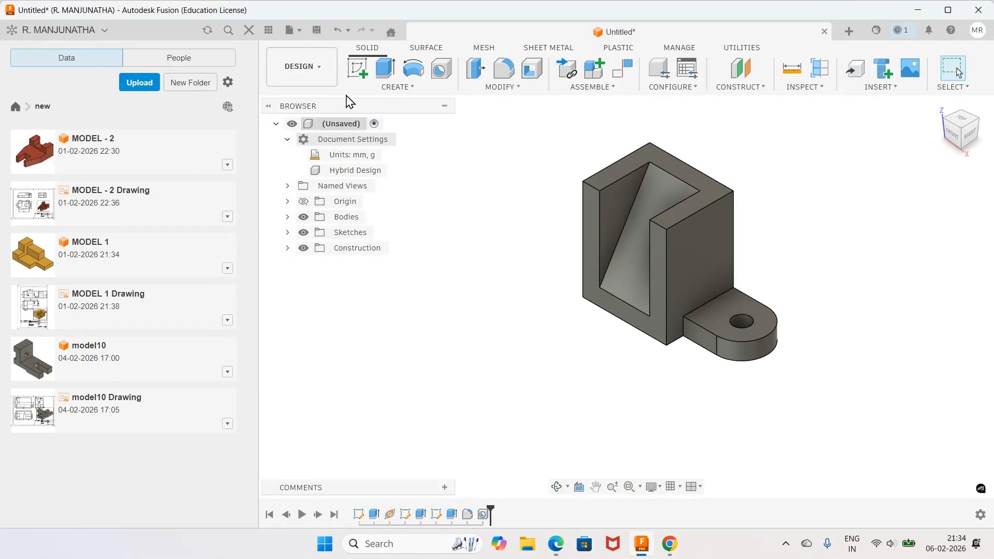
click(413, 88)
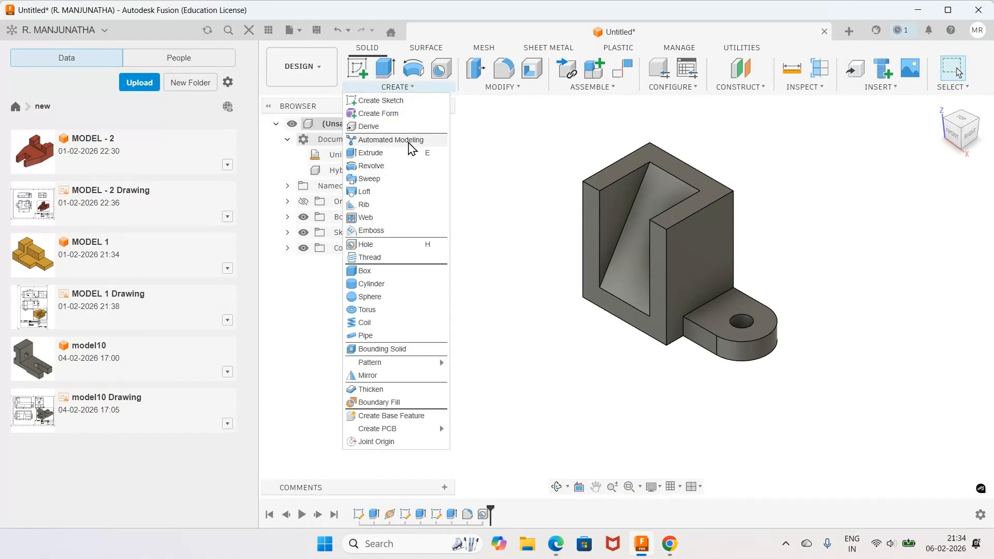
click(369, 377)
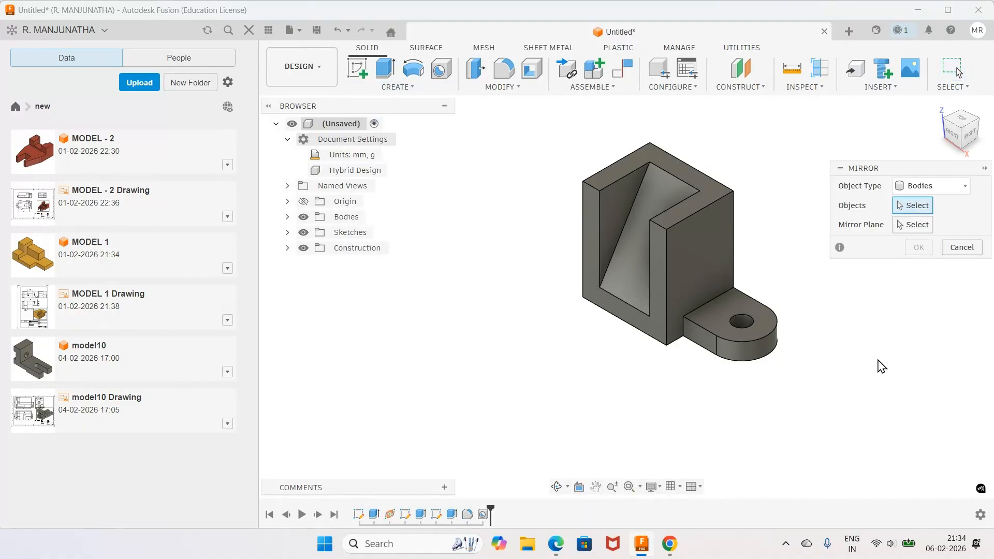
click(967, 188)
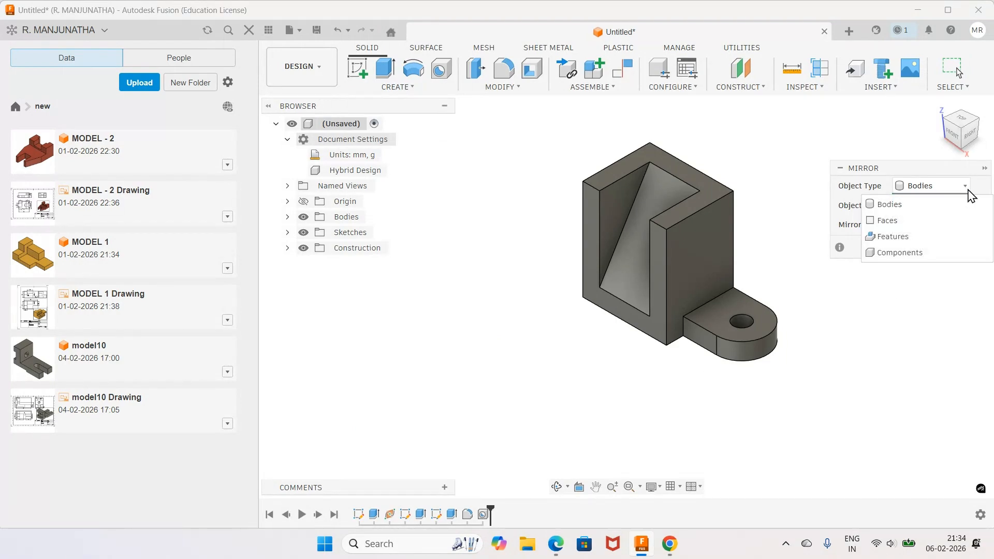
click(903, 237)
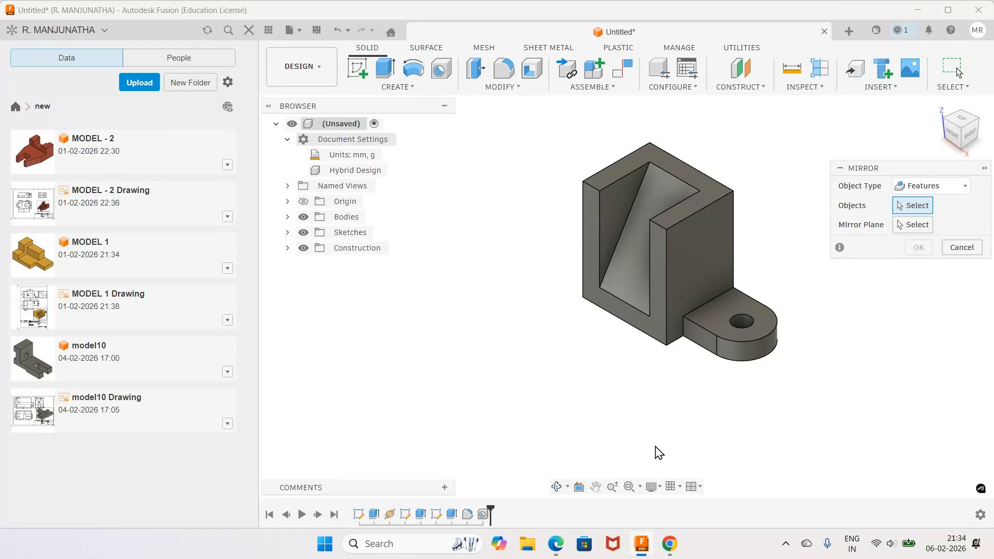
click(483, 515)
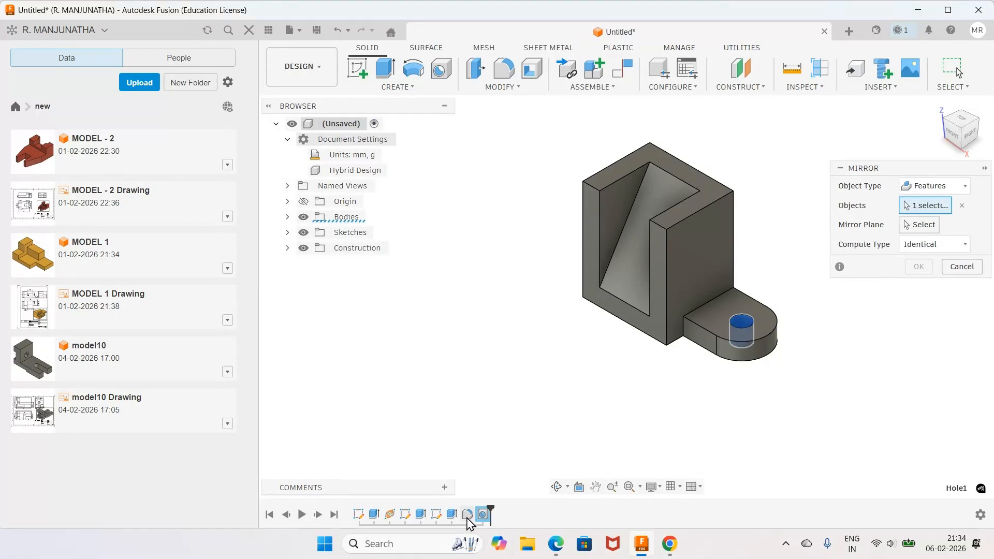
click(467, 514)
click(451, 515)
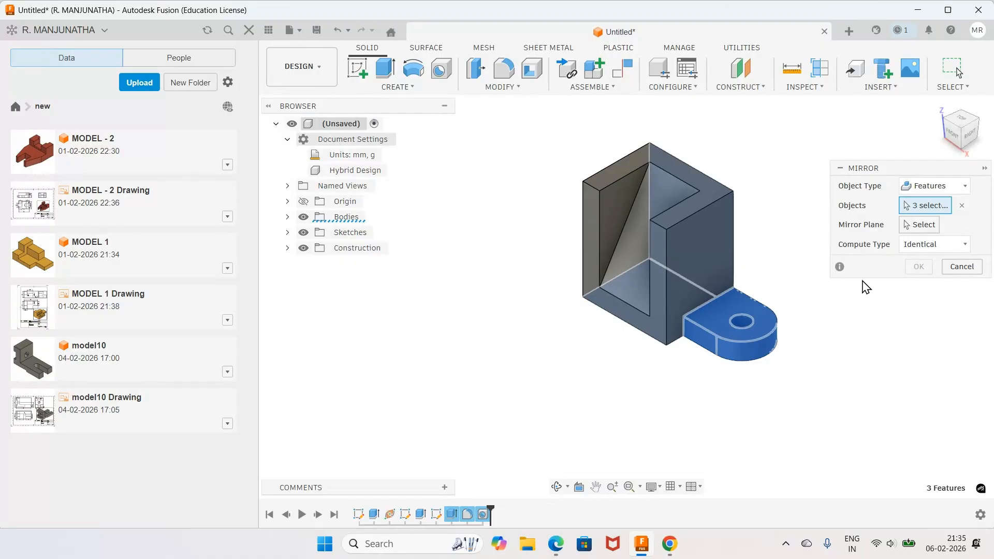
Step: Mirror the selected lug features across the vertical origin plane through the middle of the block
click(921, 224)
scroll(706, 267, down, 3)
click(730, 219)
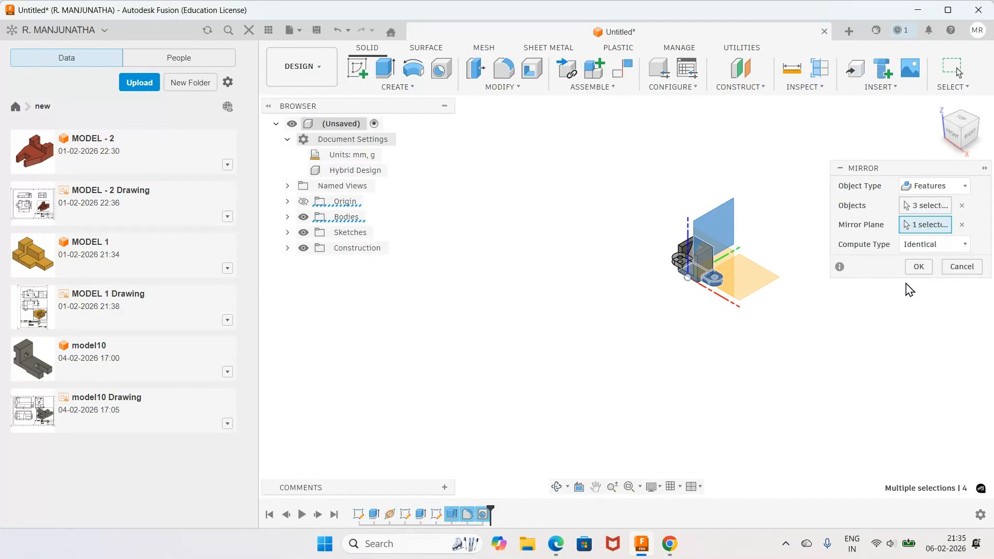
click(914, 269)
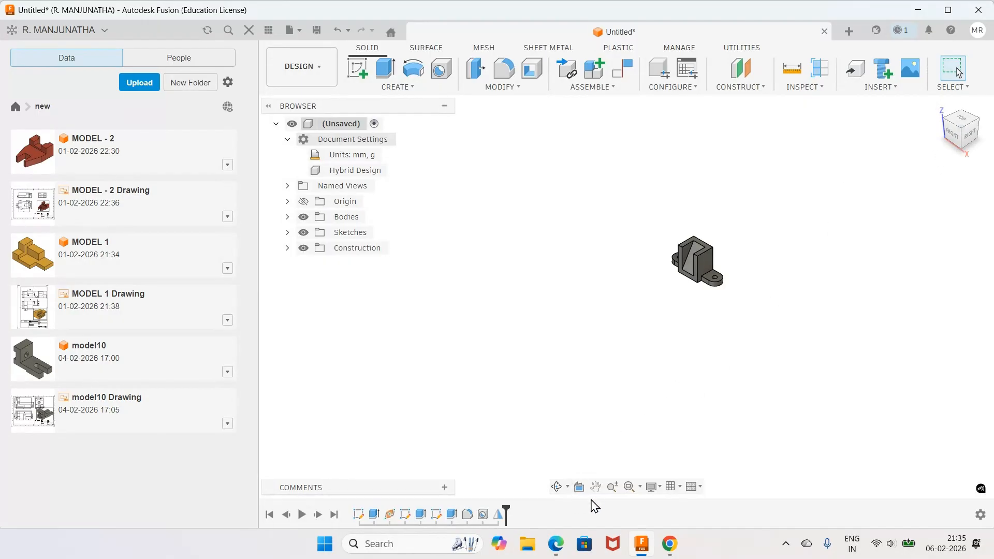
click(629, 491)
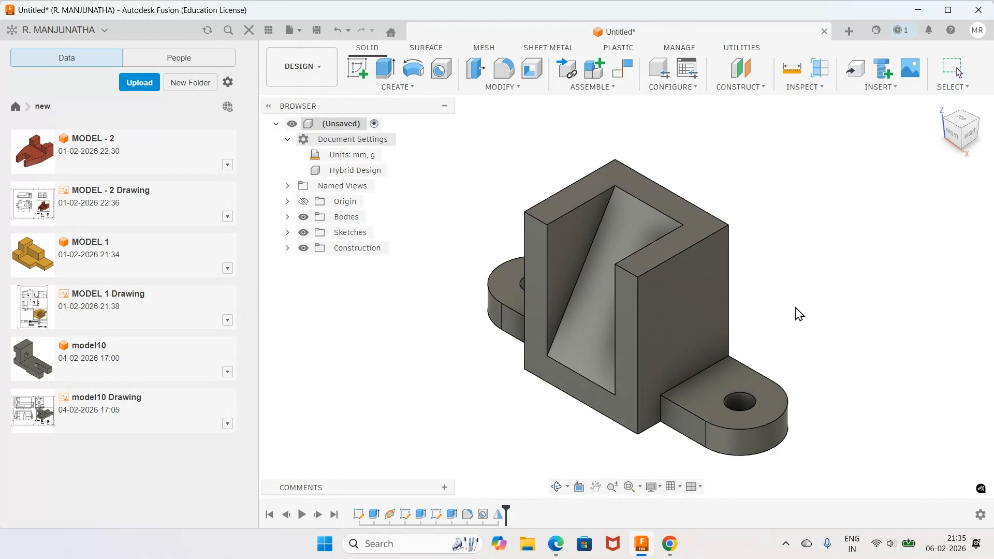
Step: Apply the Paint - Enamel Glossy (Yellow) appearance to the whole bracket body
key(a)
scroll(815, 322, down, 3)
scroll(816, 324, down, 3)
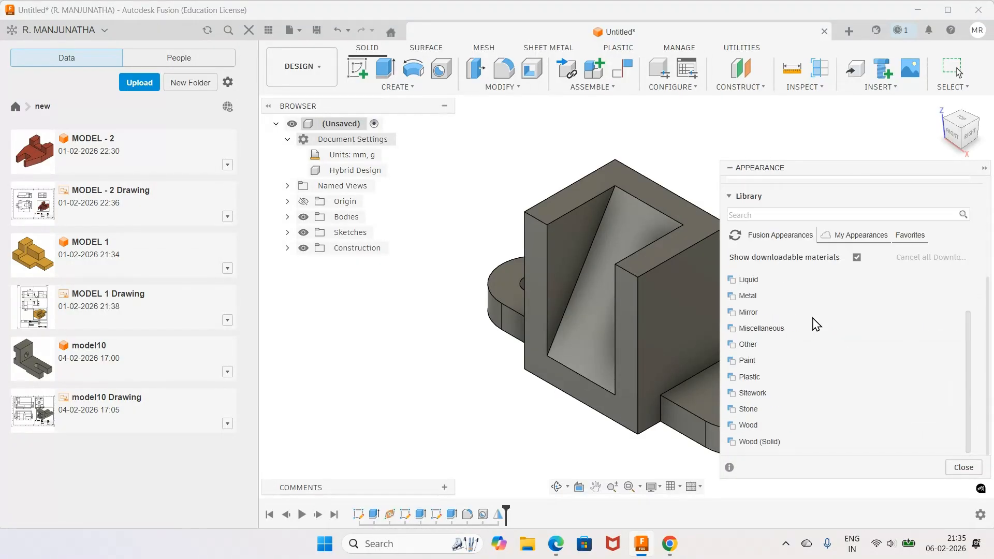
click(761, 361)
scroll(765, 369, down, 3)
click(760, 297)
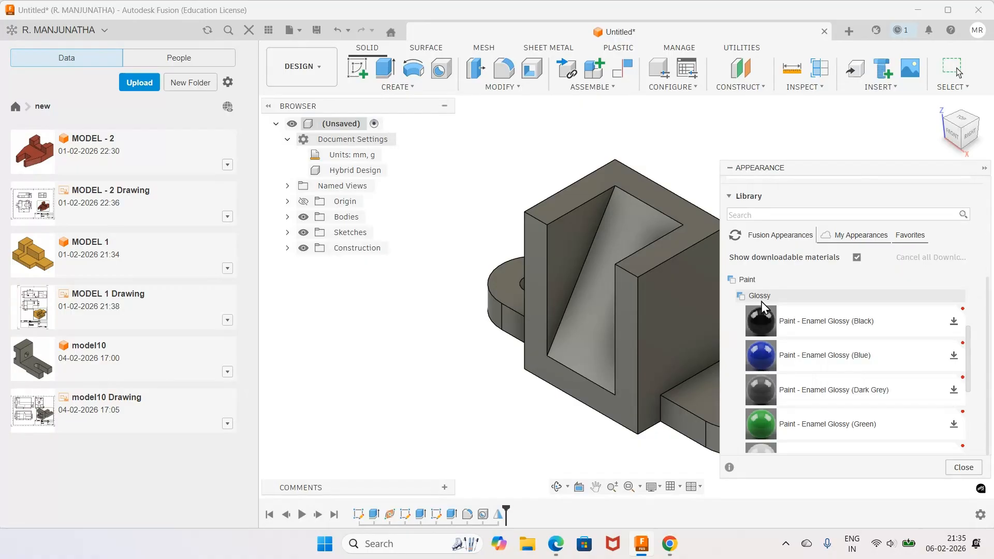
scroll(761, 311, down, 3)
mouse_move(759, 398)
mouse_down()
mouse_move(707, 386)
mouse_move(633, 345)
mouse_up()
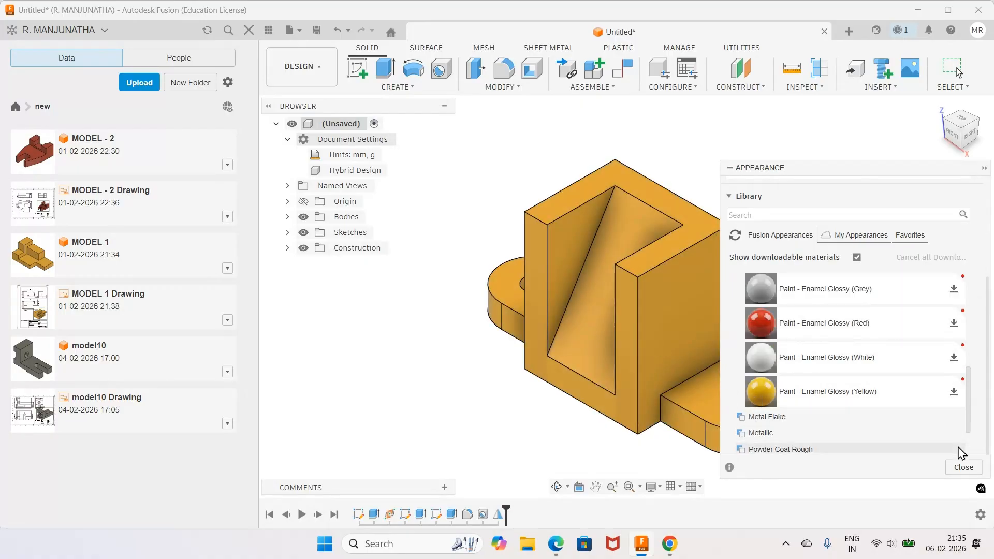
click(965, 468)
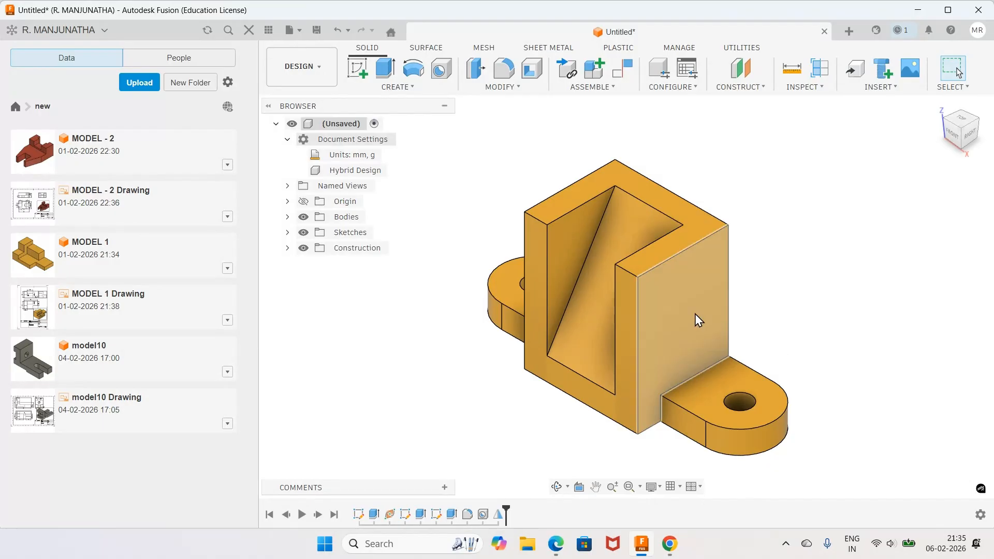
Step: Check the model number in the PDF workbook, return to Fusion and save the design as MODEL 7 in the folder new
click(316, 37)
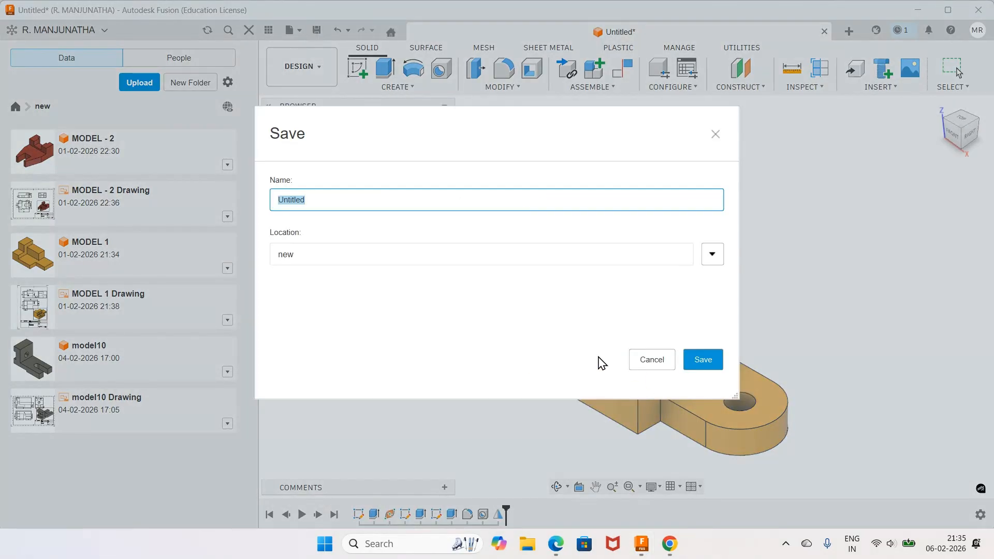
click(559, 545)
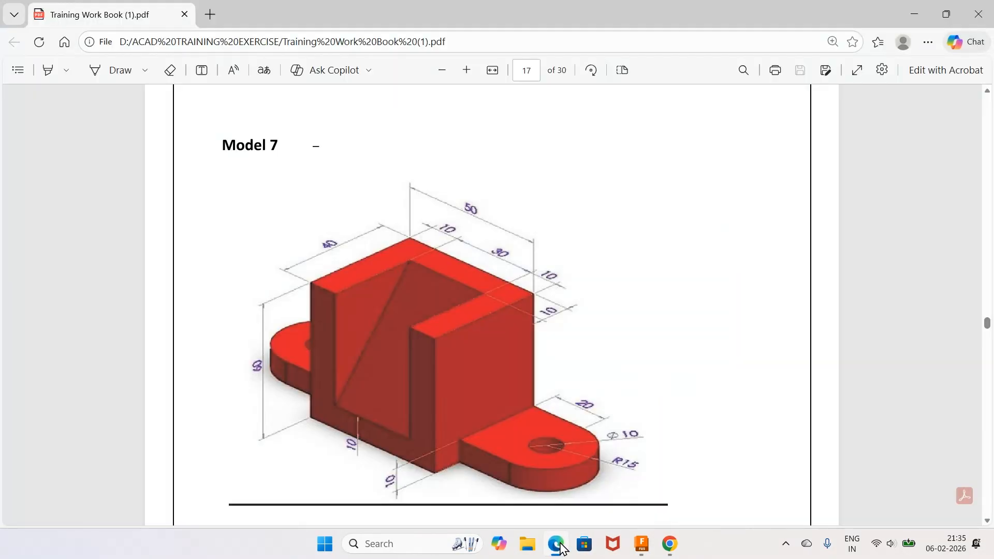
click(670, 544)
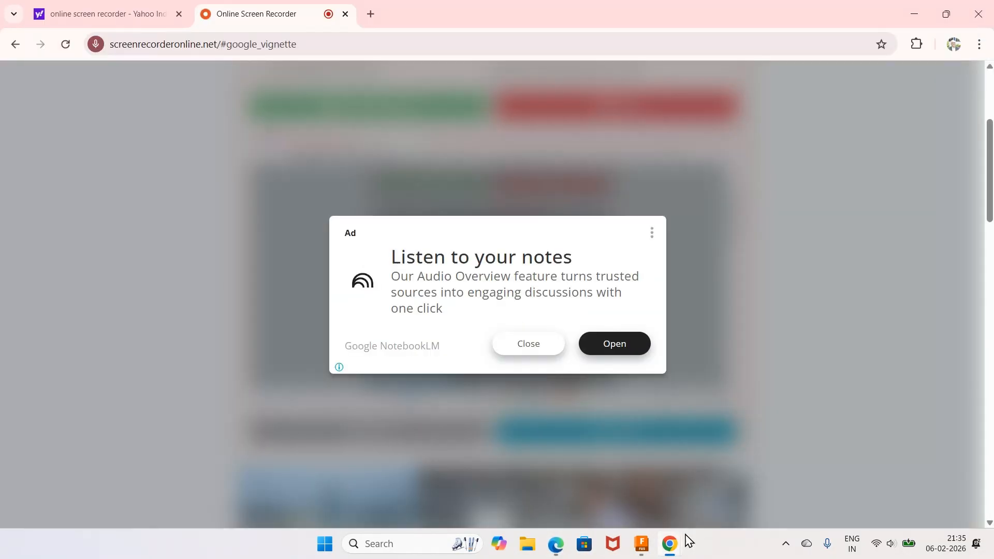
click(539, 356)
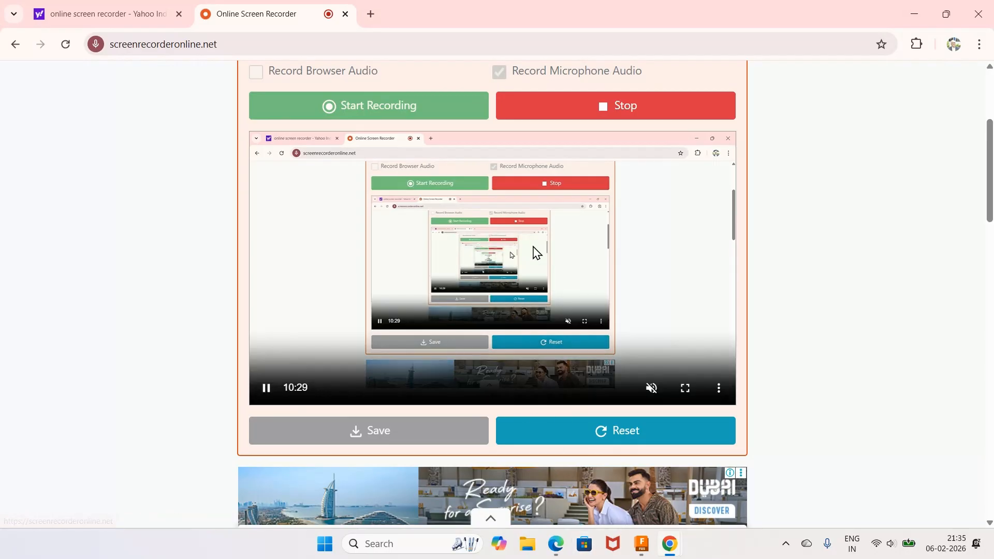
click(644, 547)
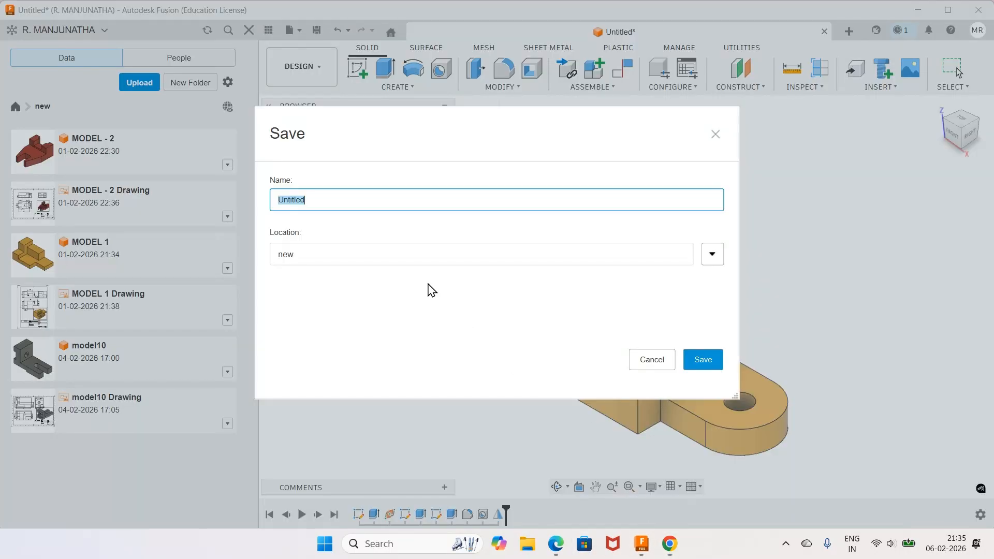
text(MODEL 7)
key(Return)
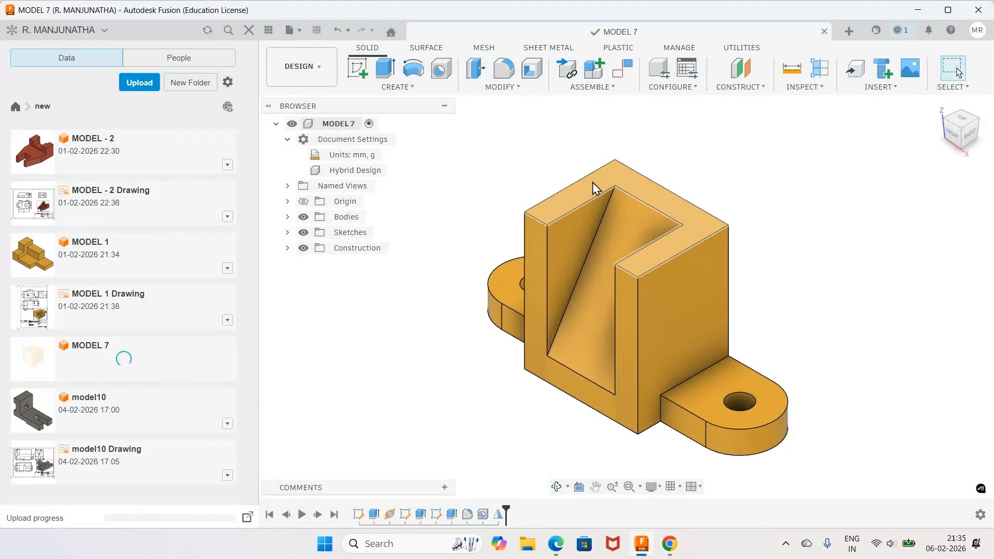
Step: Create a new manual drawing from the design on an A4 sheet in portrait orientation, with ISO standard and mm units
click(321, 70)
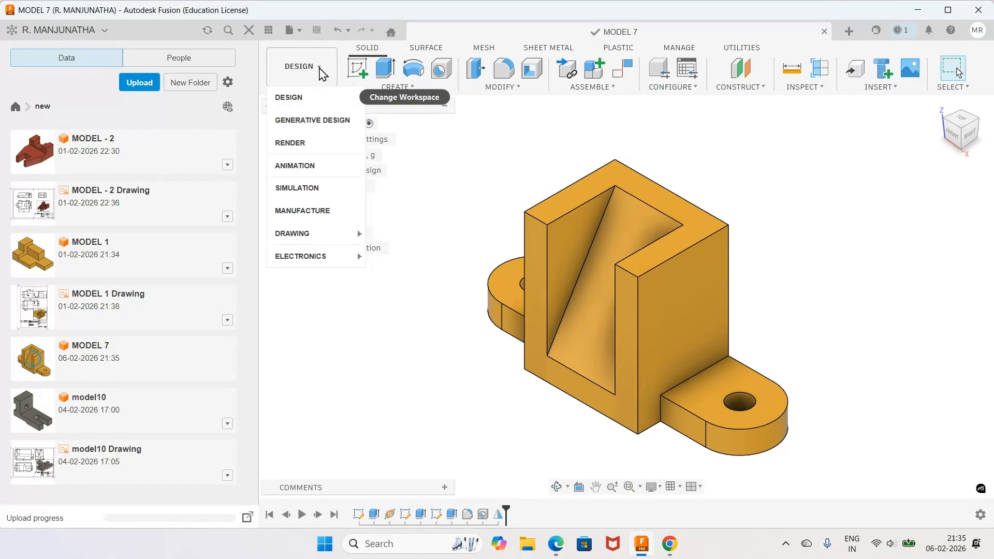
mouse_move(323, 242)
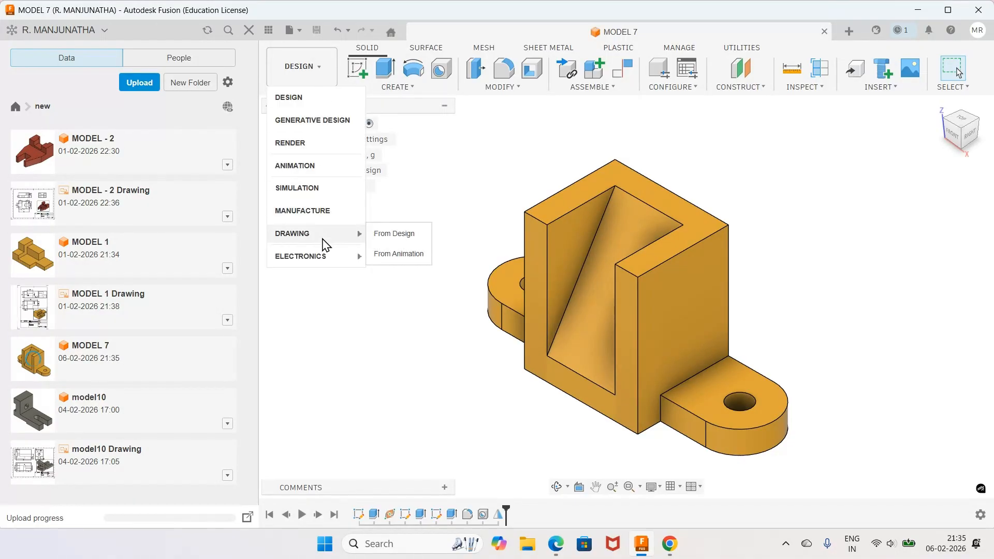
click(409, 234)
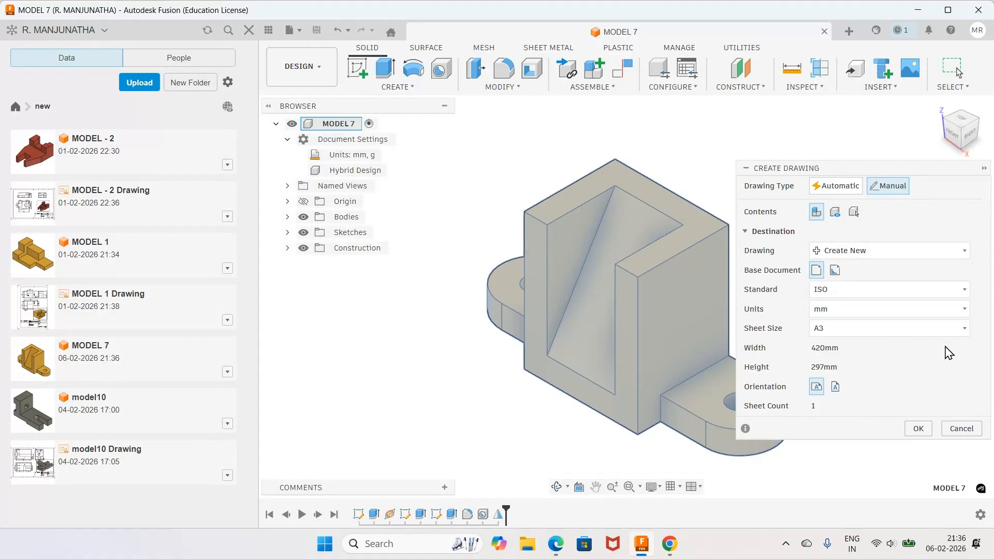
click(967, 329)
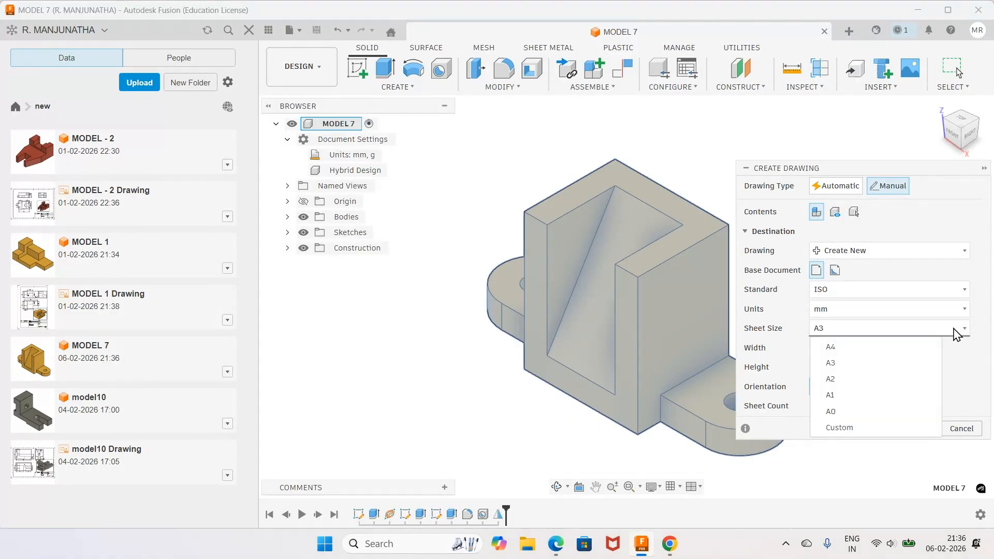
click(896, 350)
click(836, 387)
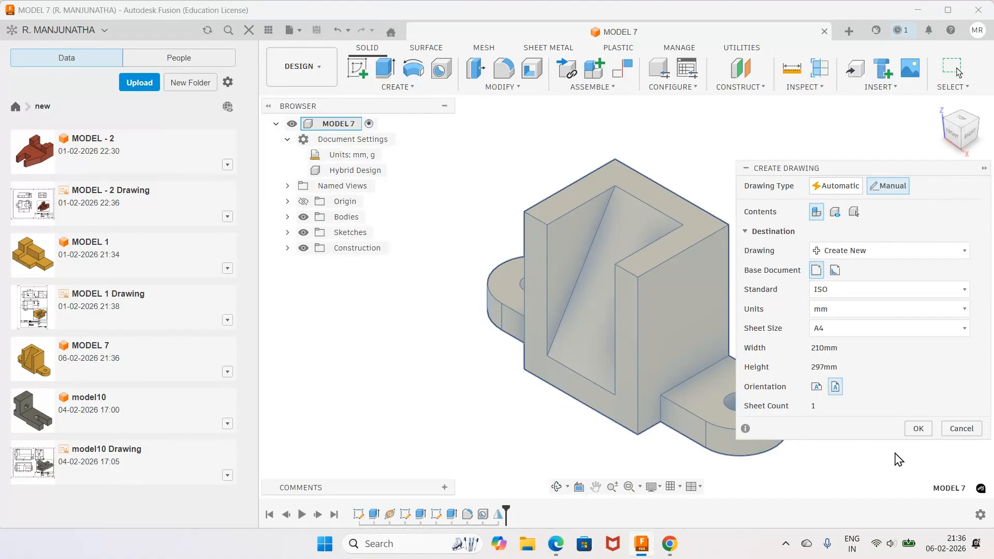
click(921, 430)
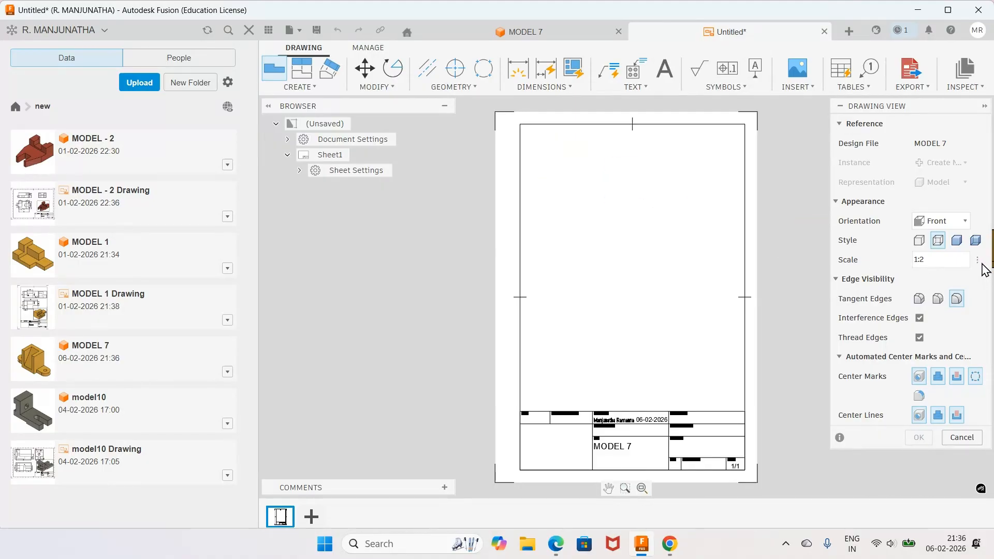
Step: Place the front base view at 1:1 scale in the upper part of the sheet
click(978, 260)
click(883, 97)
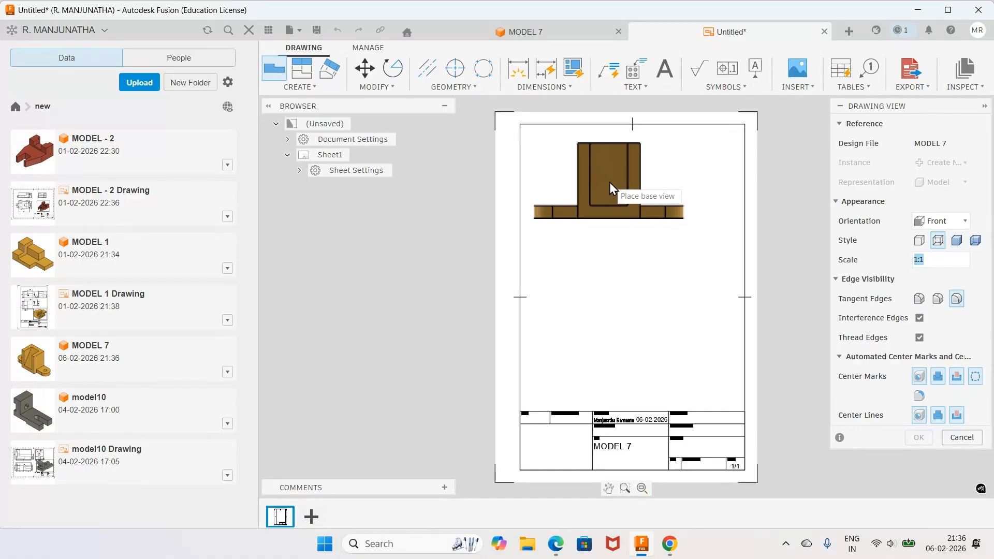
click(610, 184)
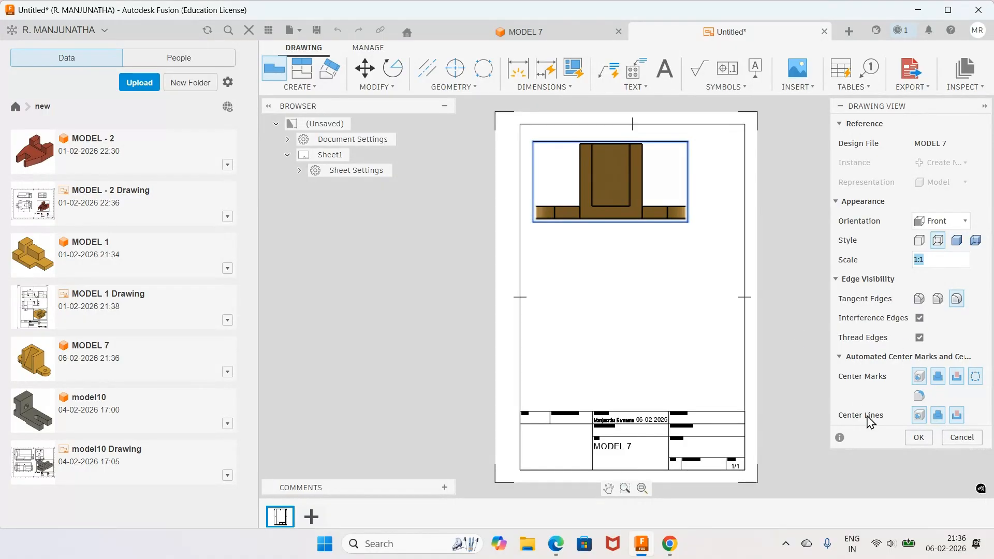
click(917, 439)
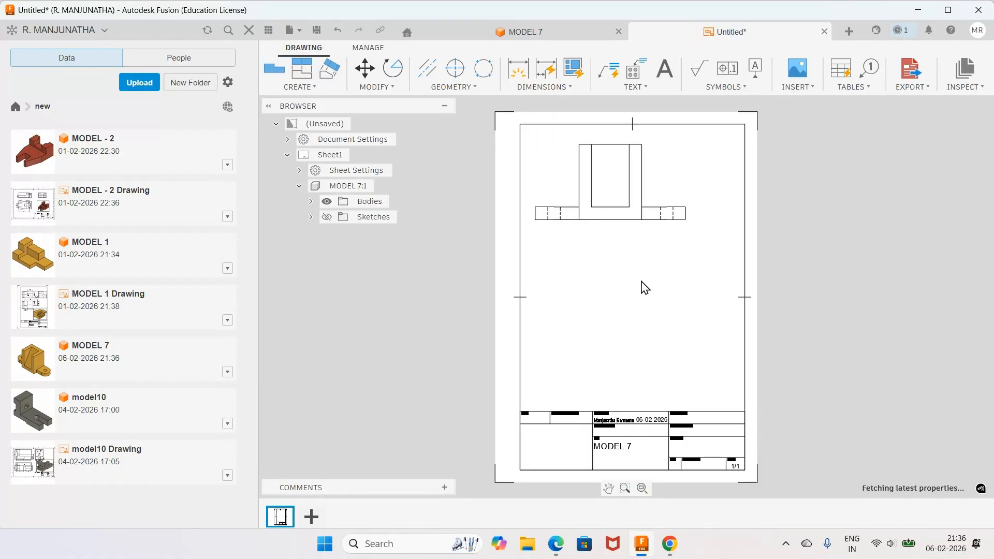
Step: Project a top view from the front view and place it directly below
click(302, 69)
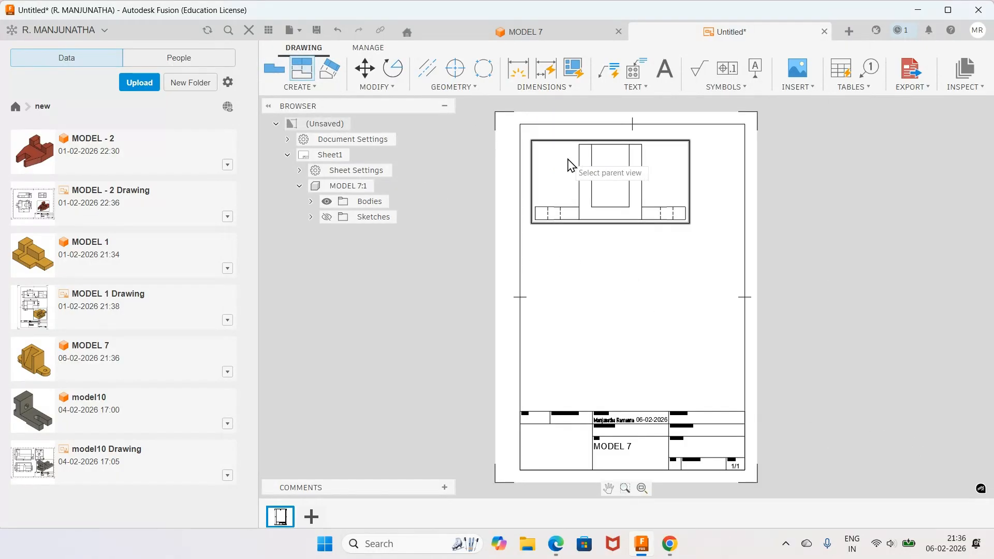
click(578, 224)
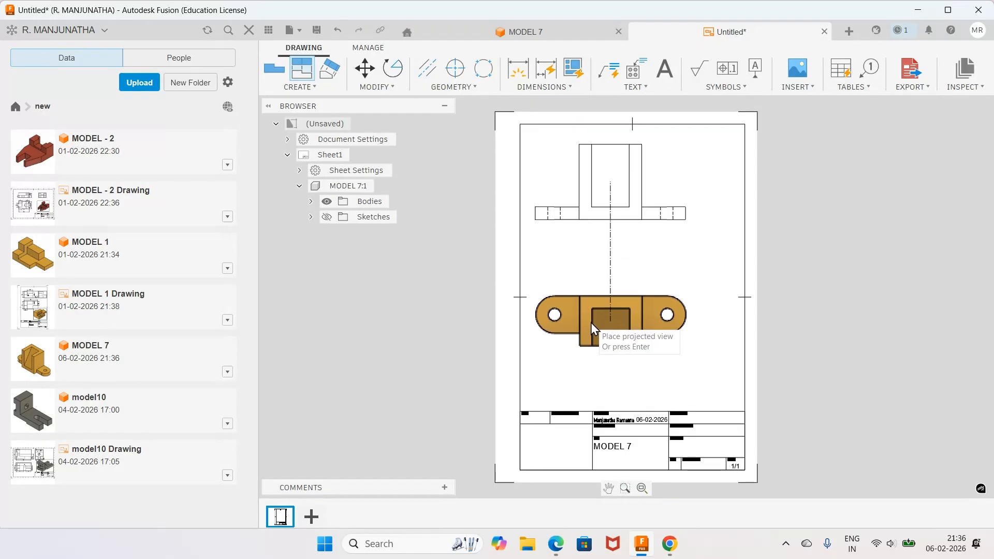
click(594, 323)
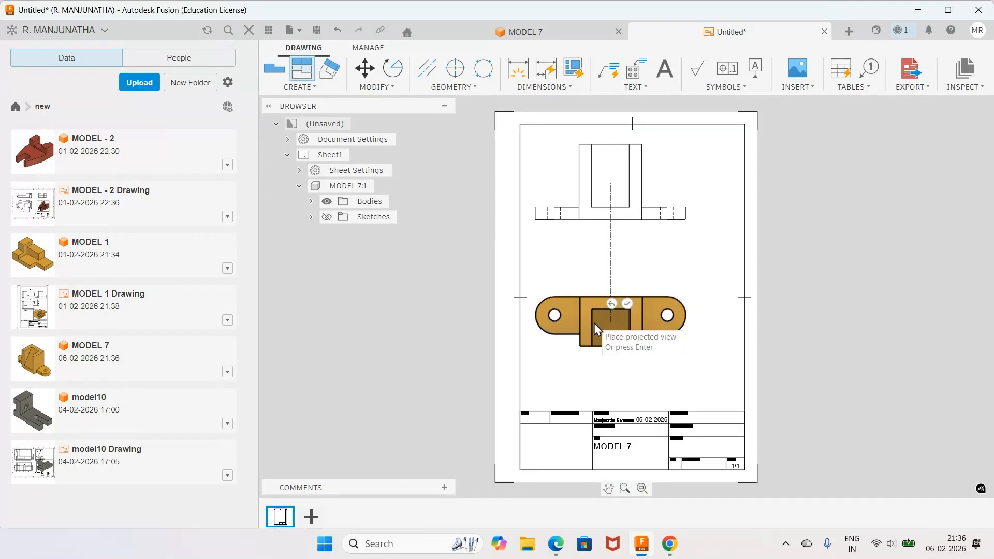
key(Return)
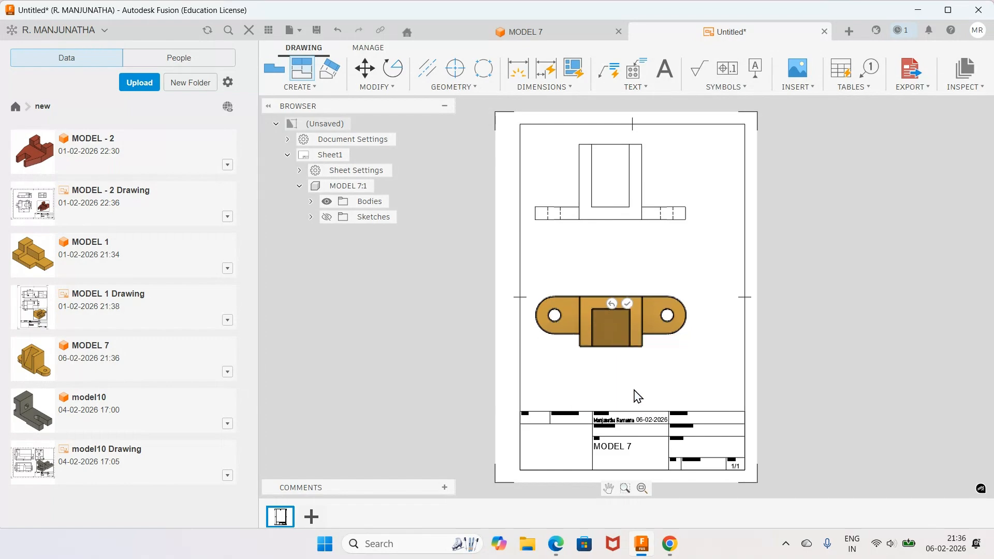
Step: Change the drawing's sheet size to A3 with landscape orientation
click(299, 171)
click(443, 186)
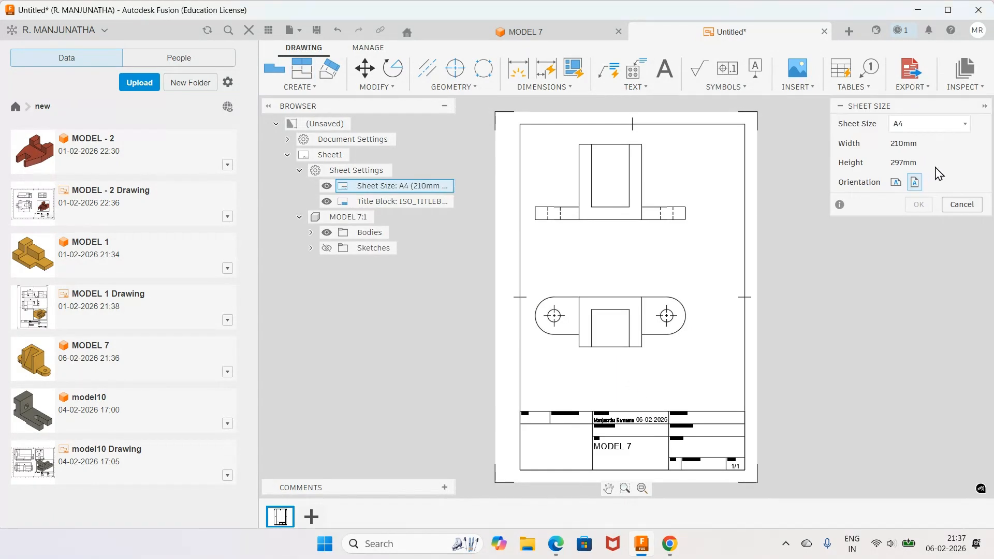
click(966, 124)
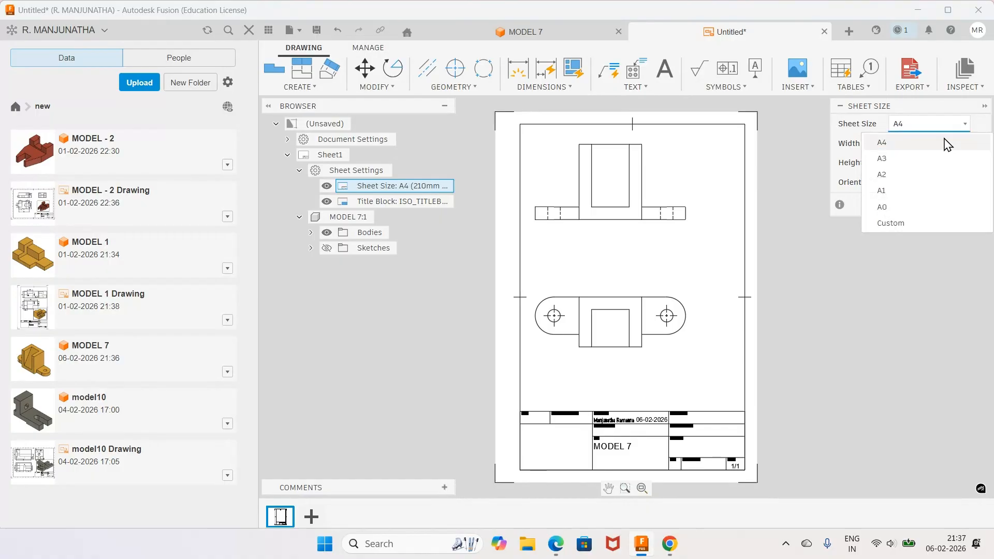
click(906, 159)
click(917, 205)
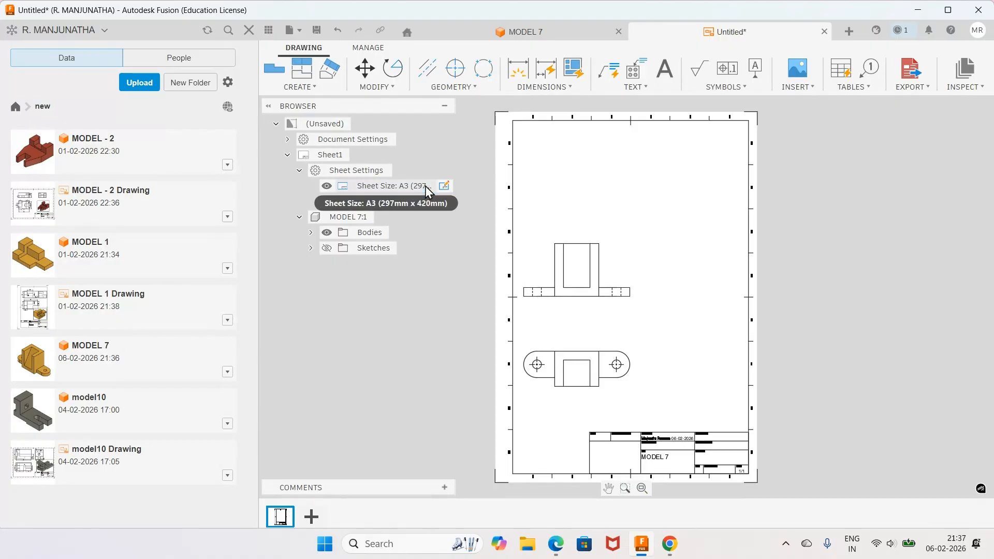
click(445, 185)
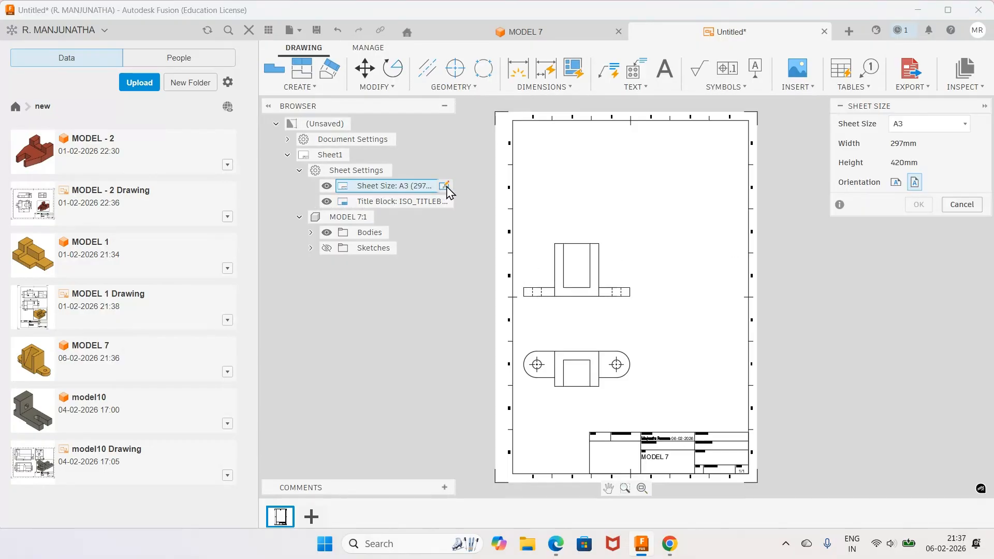
click(897, 184)
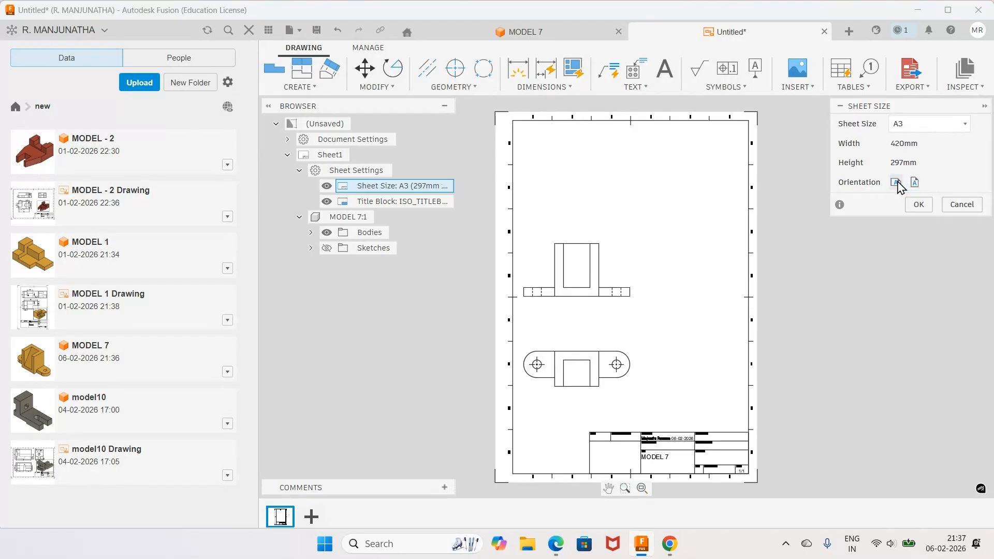
click(919, 205)
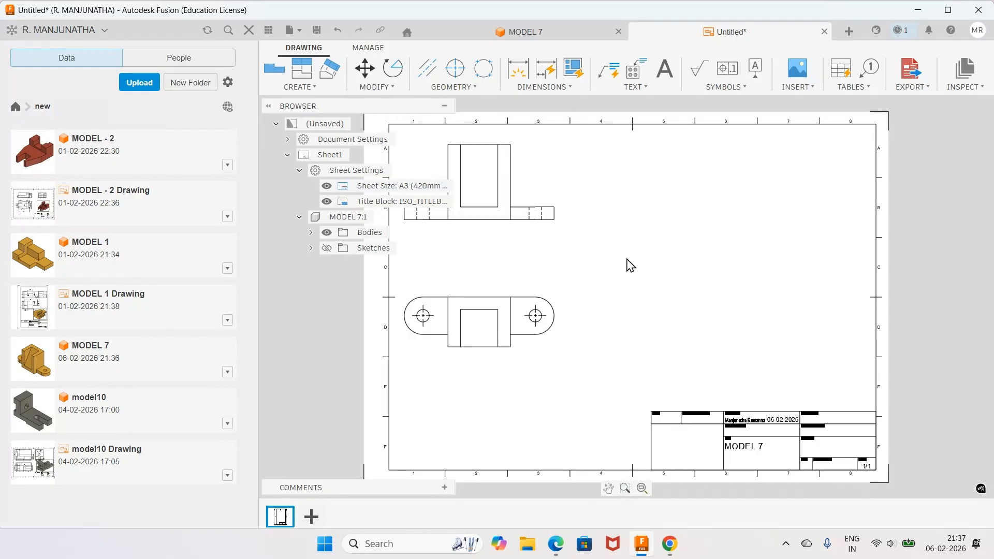
Step: Project a side view beside the front view and an isometric view diagonally below it, above the title block
click(301, 69)
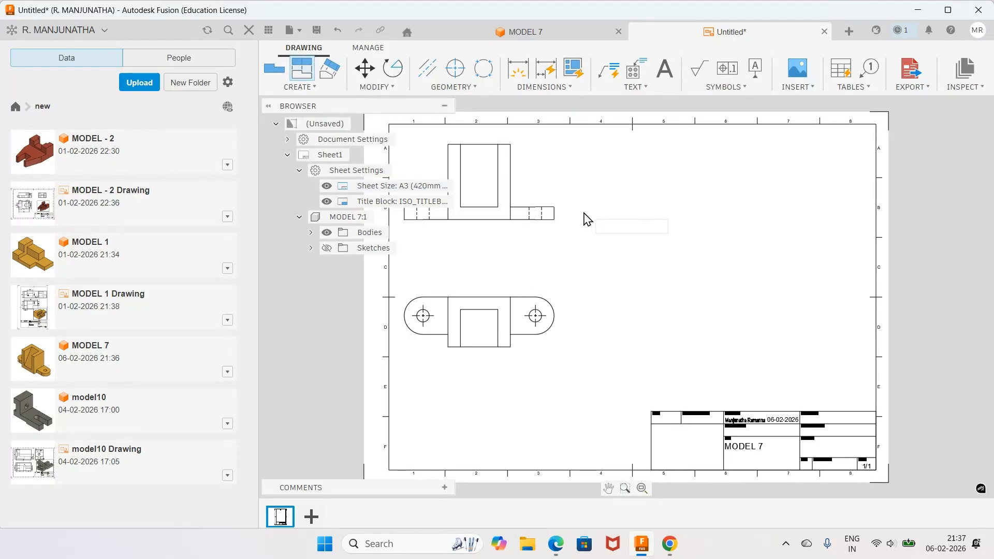
click(539, 223)
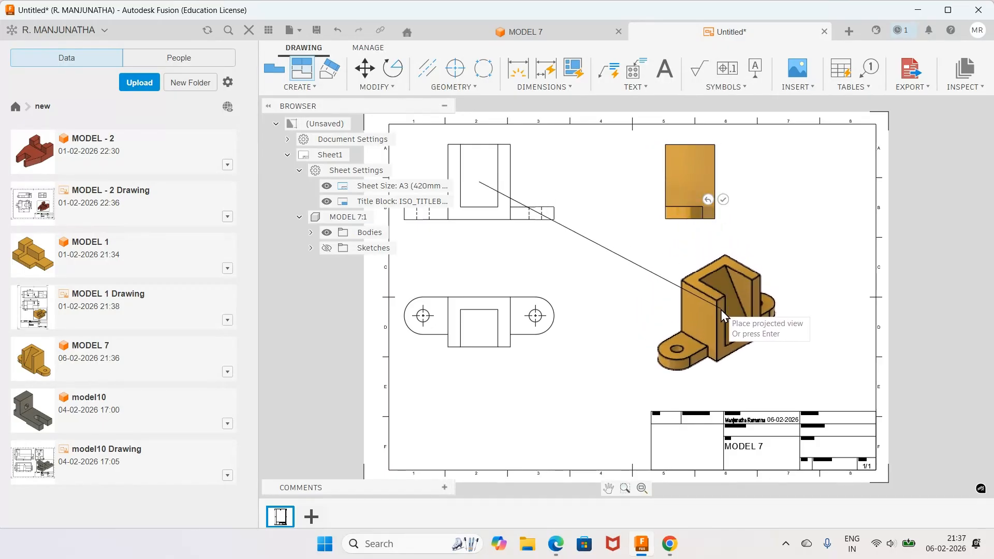
click(720, 310)
key(Return)
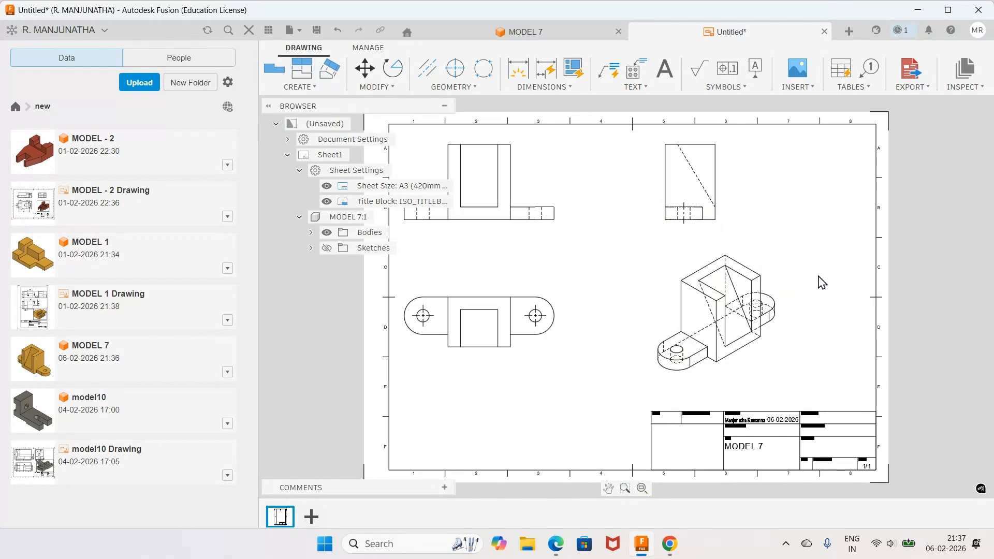
Step: Set the isometric view's display style to shaded without hidden edges
double_click(759, 351)
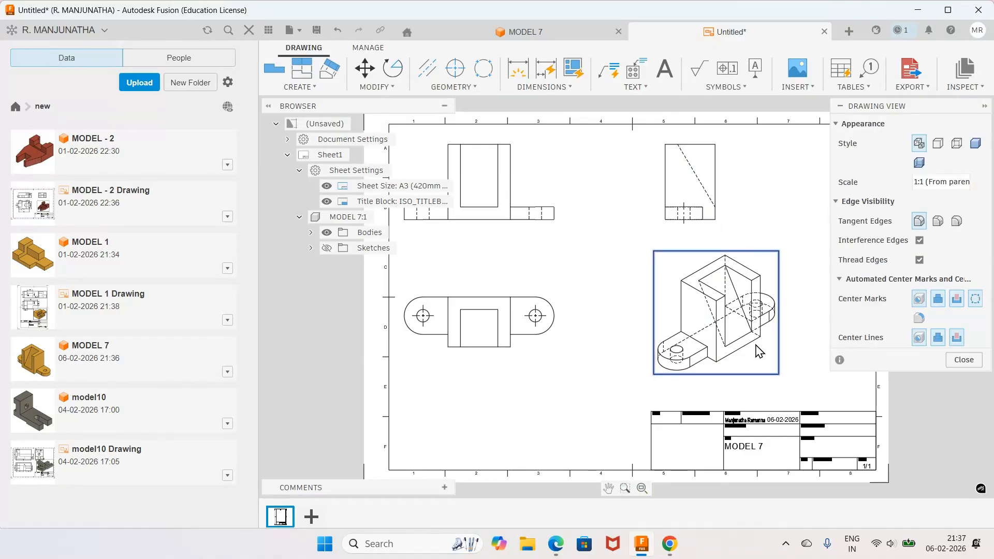
click(974, 147)
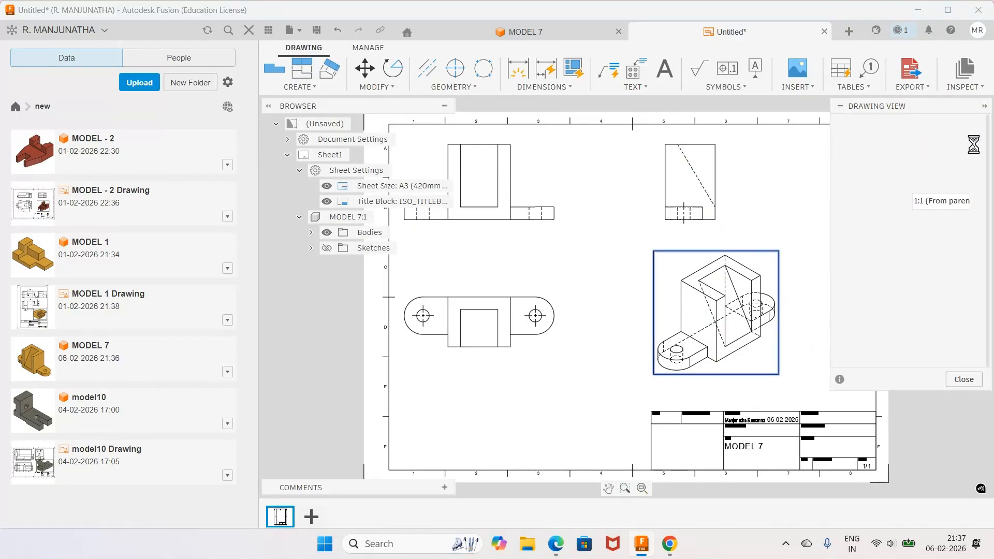
click(963, 380)
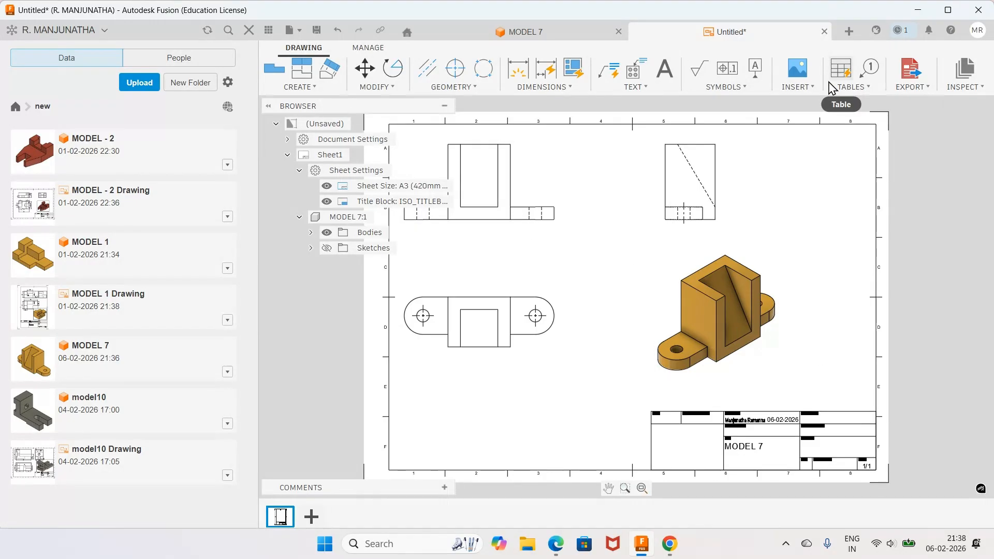
Step: Add a linear dimension between the two hole centres in the top view, placed below the view
drag(495, 224, 528, 238)
drag(735, 338, 798, 365)
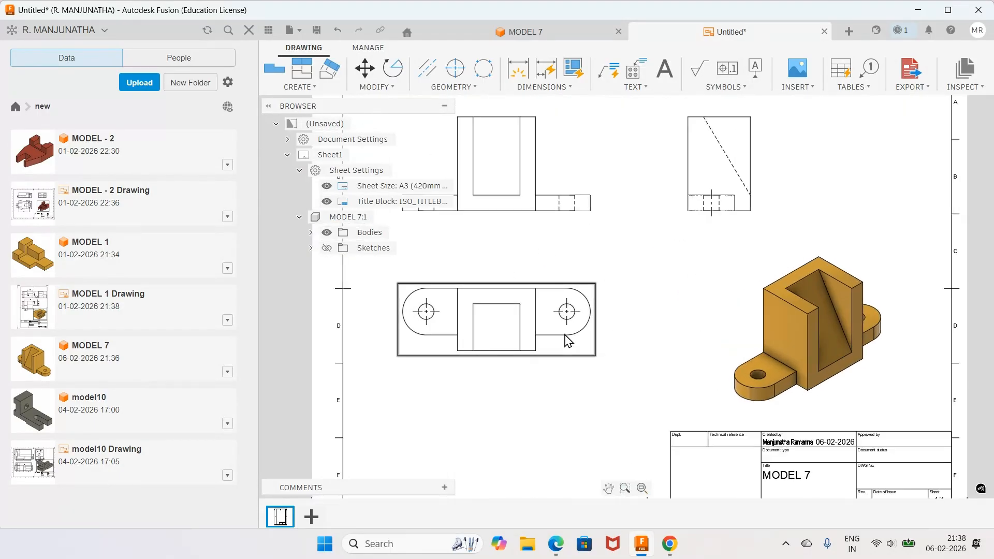
scroll(568, 341, up, 2)
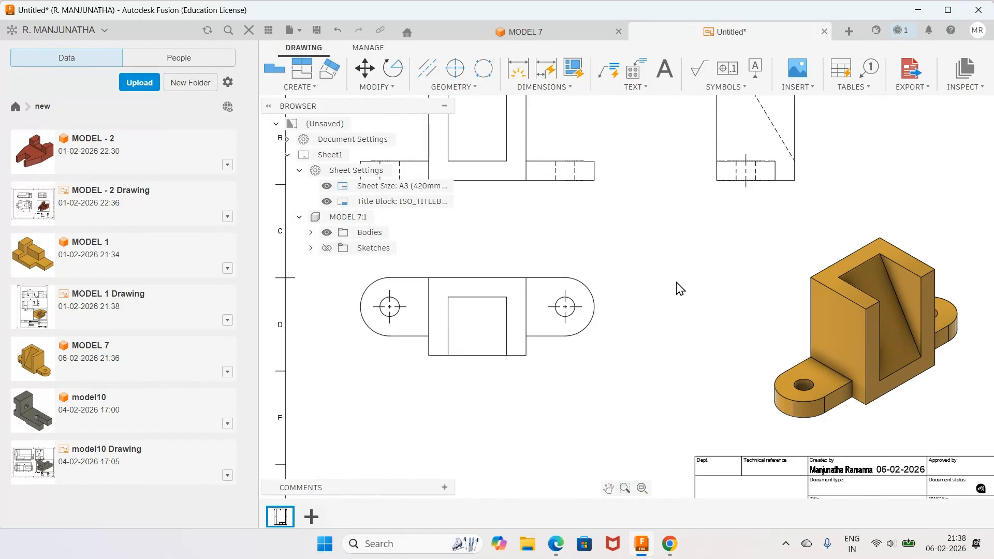
click(572, 87)
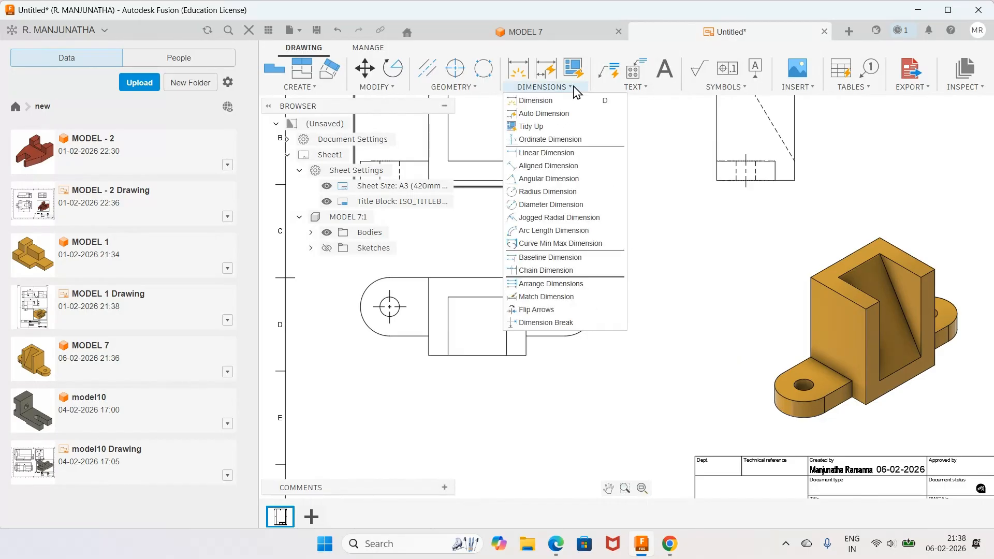
click(559, 153)
click(389, 322)
click(564, 322)
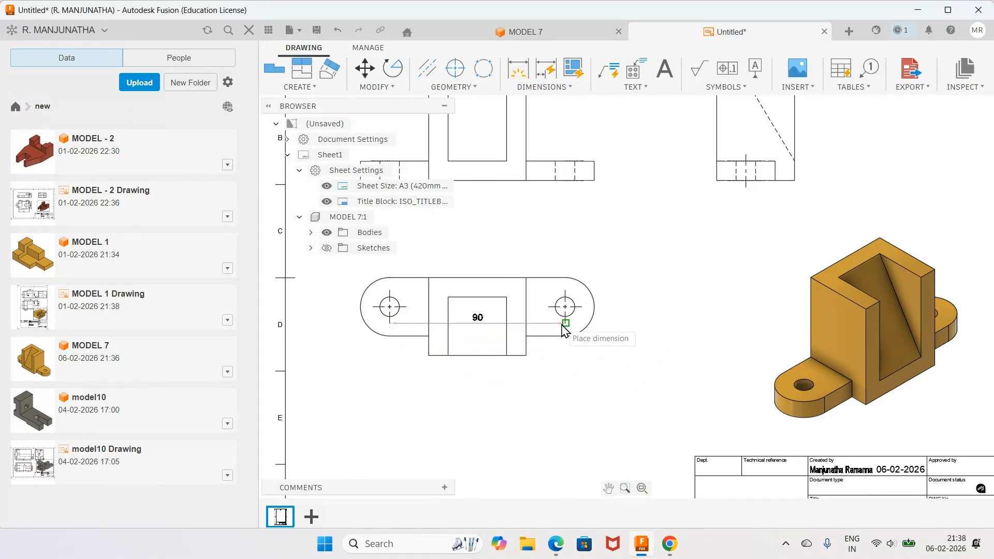
click(546, 396)
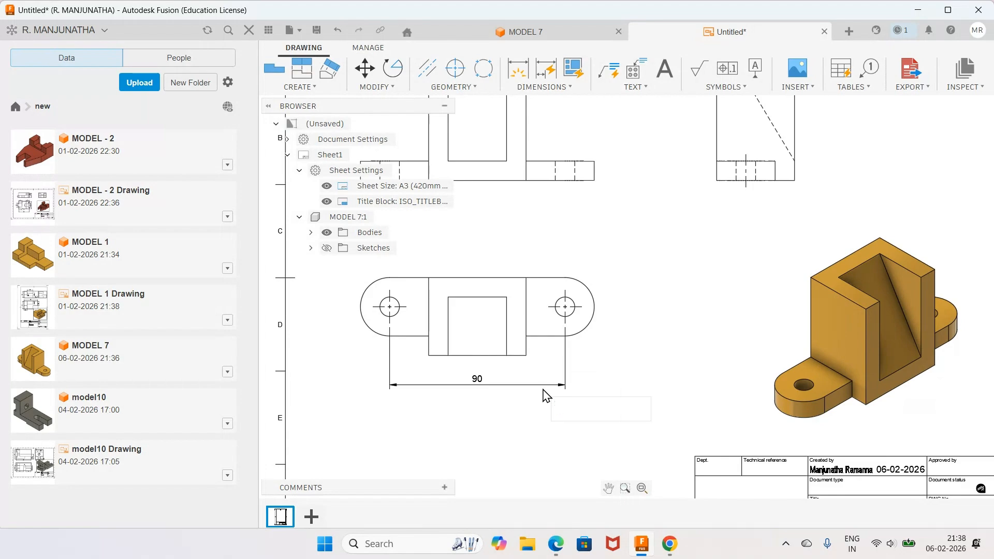
Step: Dimension the bracket's overall length between the rounded ends in the top view, below the hole-spacing dimension
click(361, 306)
click(594, 307)
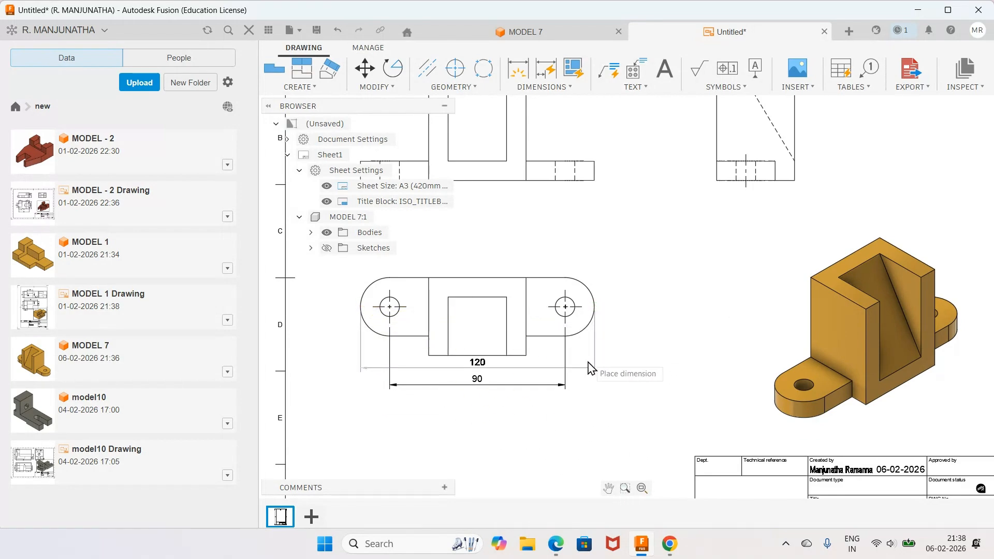
click(579, 415)
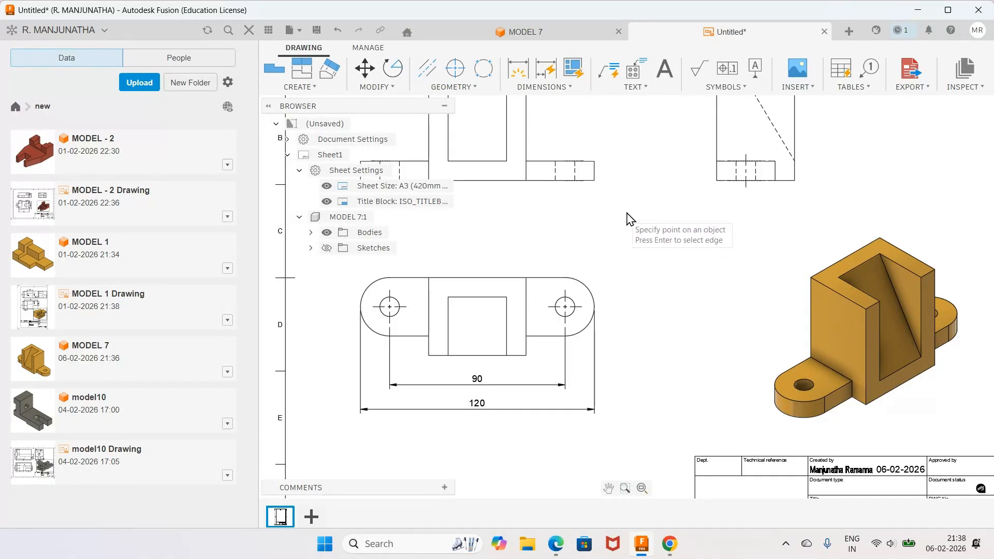
Step: Add a radius dimension to the right rounded end and a diameter dimension to the left hole in the top view
click(558, 92)
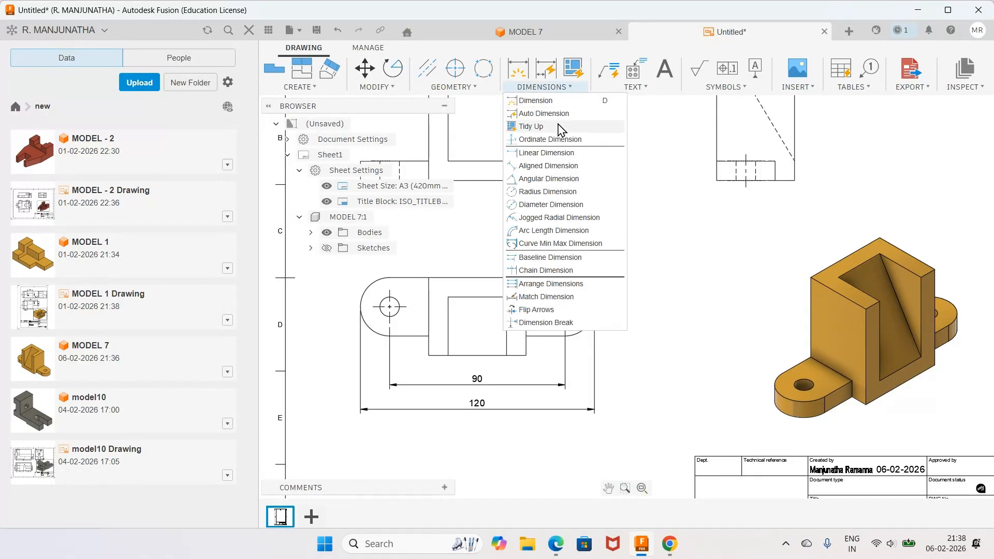
click(545, 192)
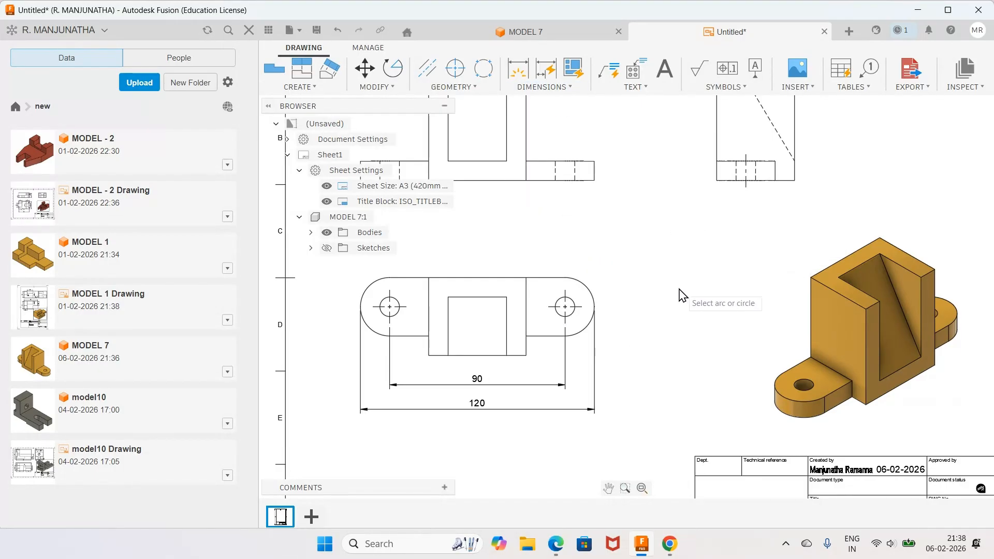
click(600, 285)
click(574, 91)
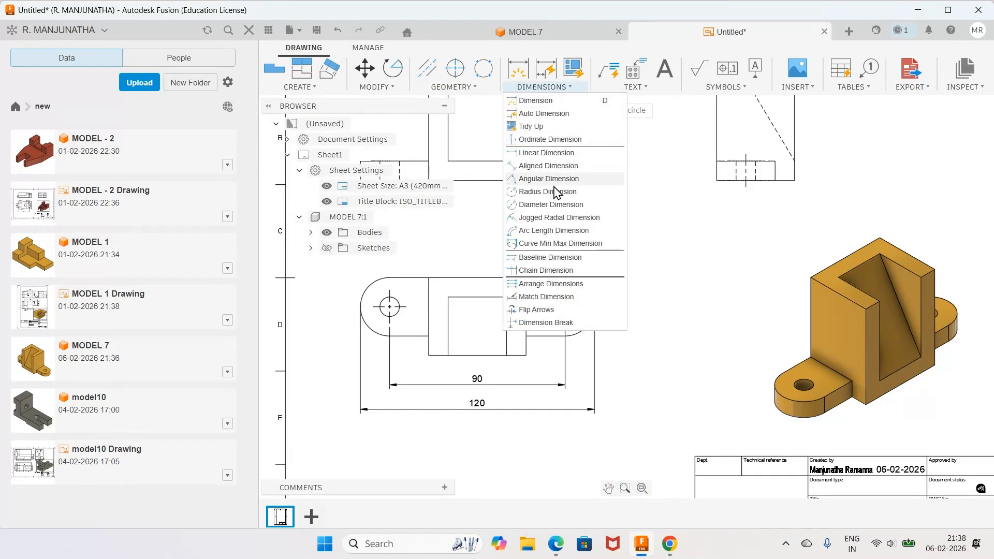
click(553, 206)
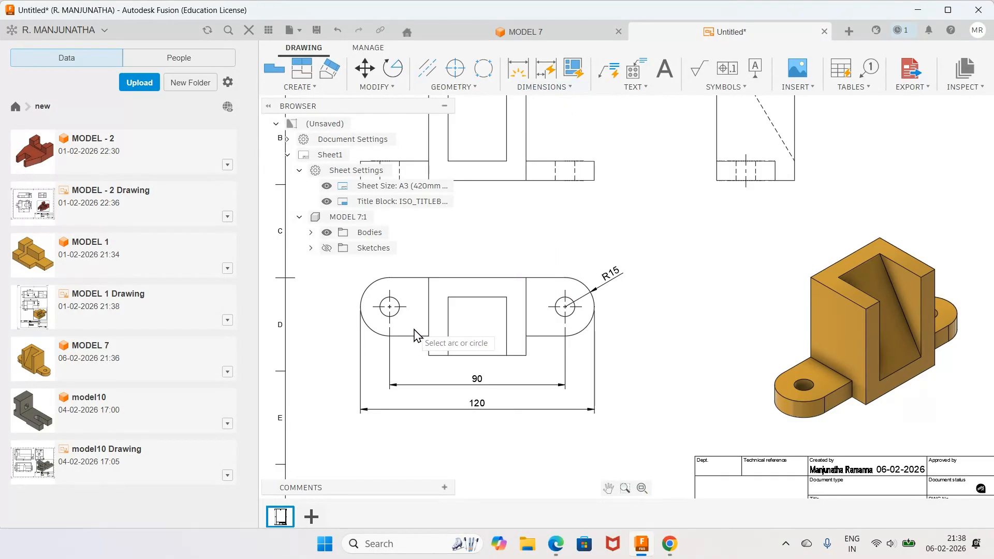
click(399, 319)
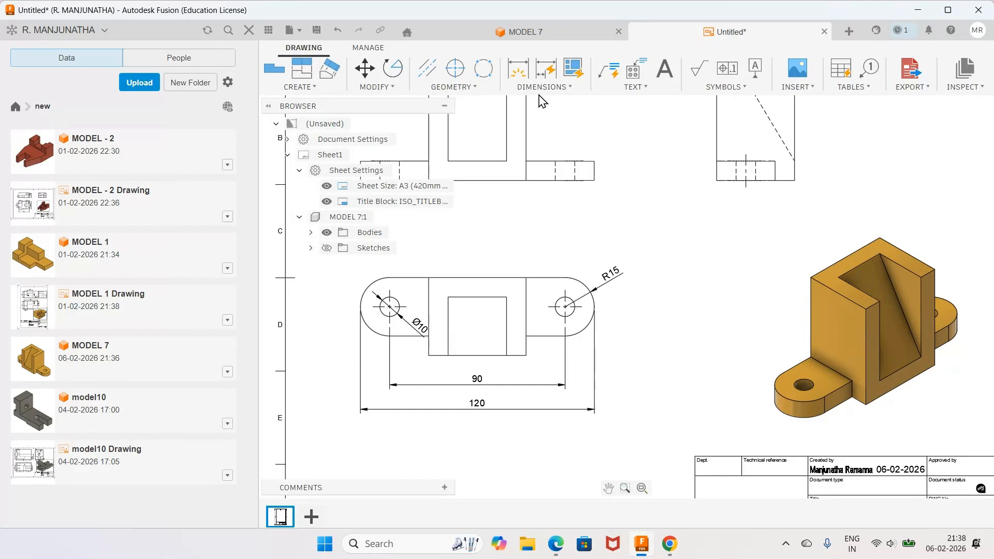
click(558, 89)
click(548, 139)
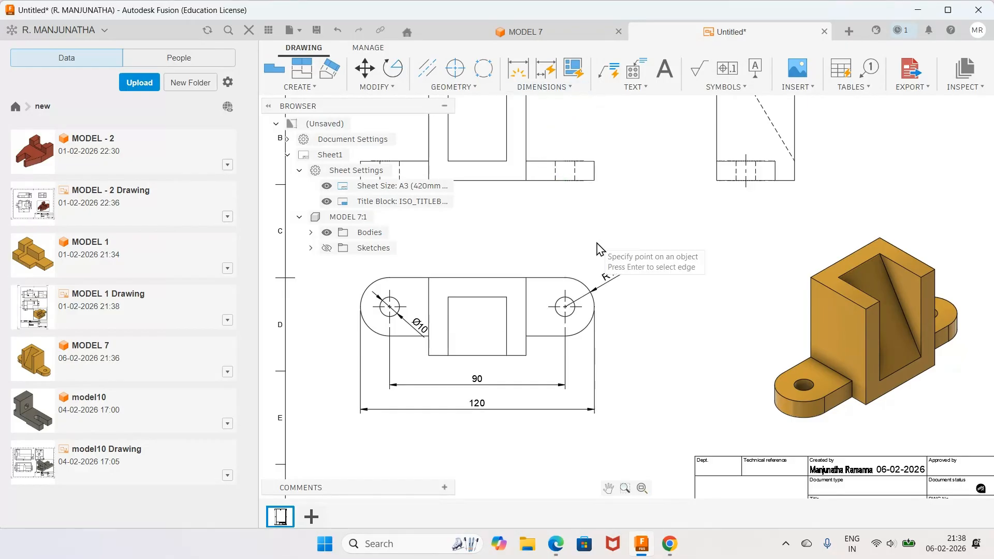
click(429, 355)
click(526, 356)
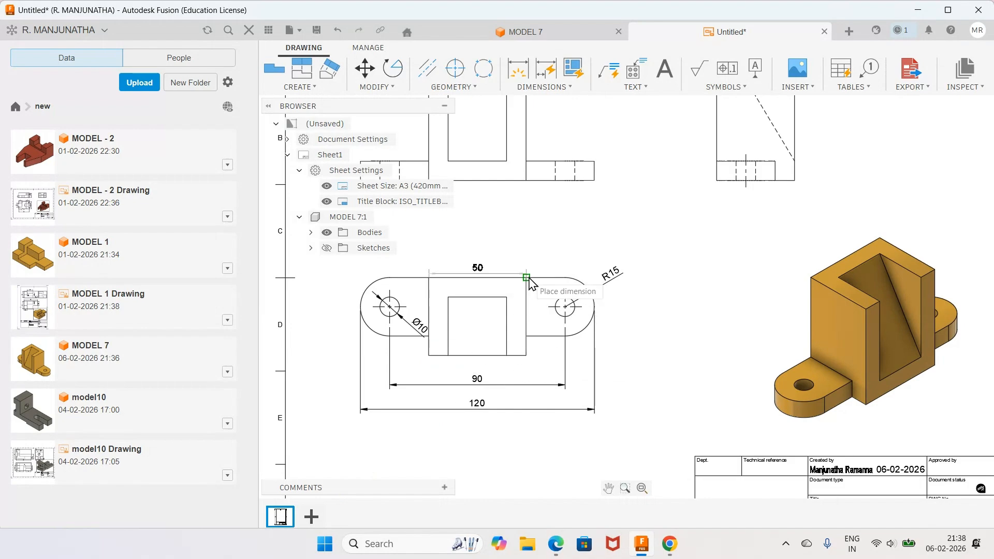
Step: Dimension the central block's width between its rear corners in the top view, placed above the view
click(563, 89)
click(539, 151)
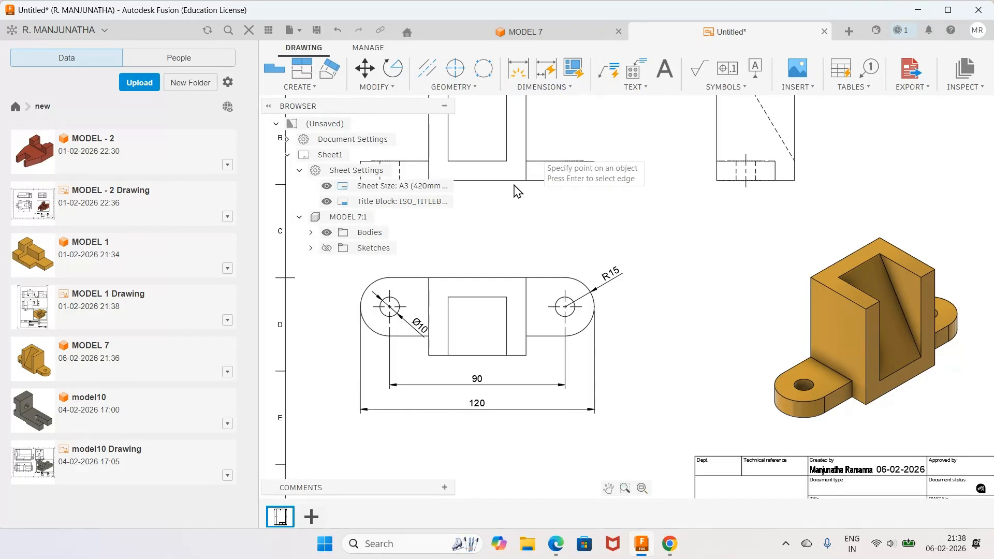
click(429, 278)
click(524, 282)
click(517, 259)
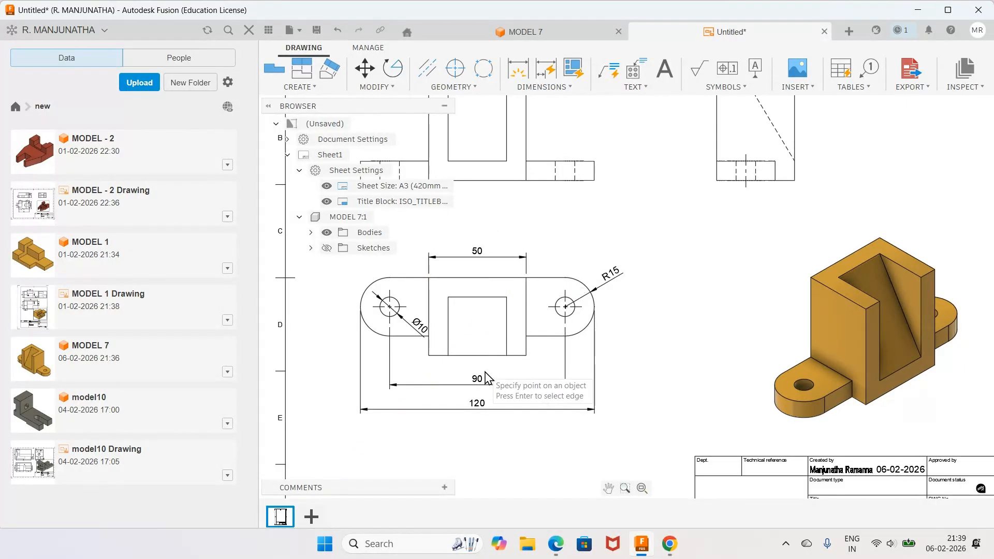
Step: Dimension the block's slot width along its front edge in the top view, placed just below the view
click(448, 355)
click(506, 355)
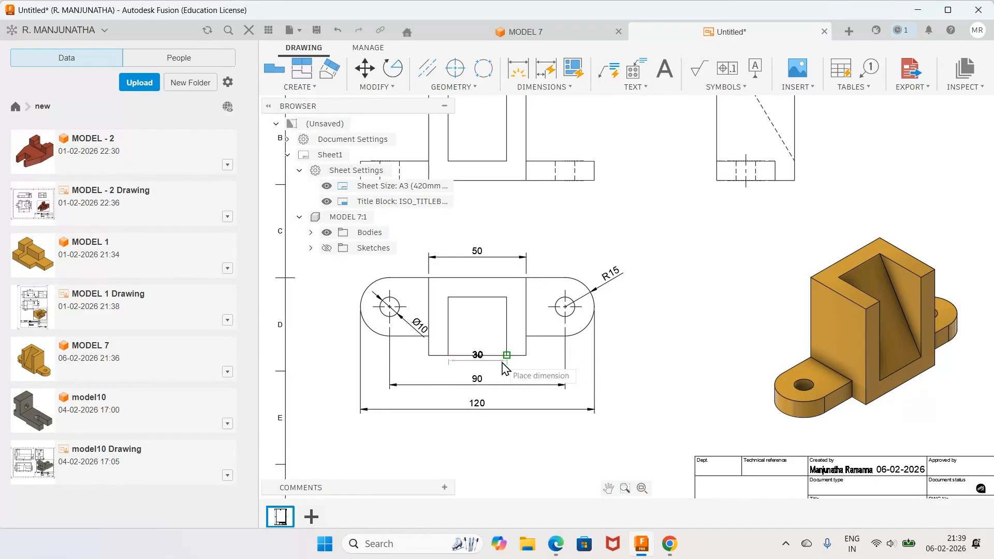
click(502, 374)
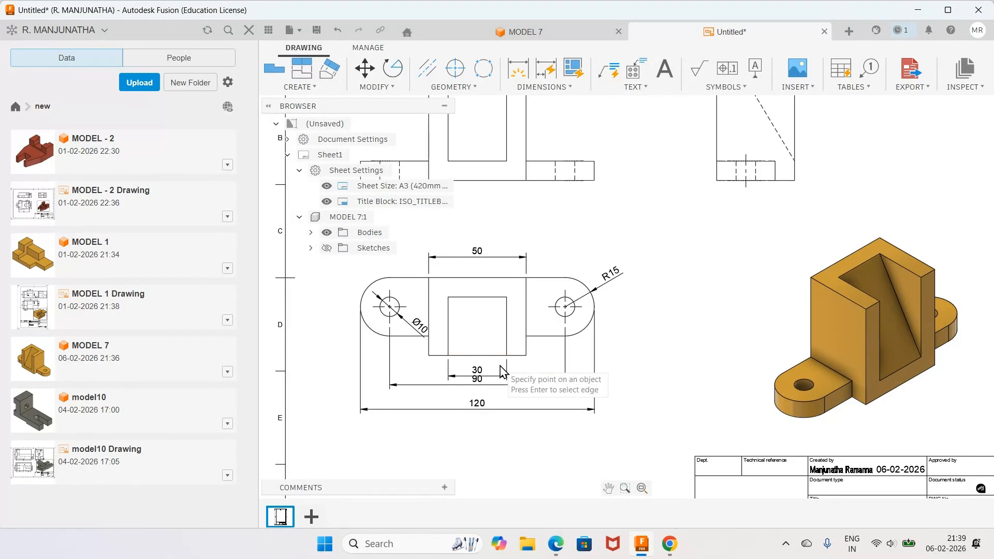
key(Escape)
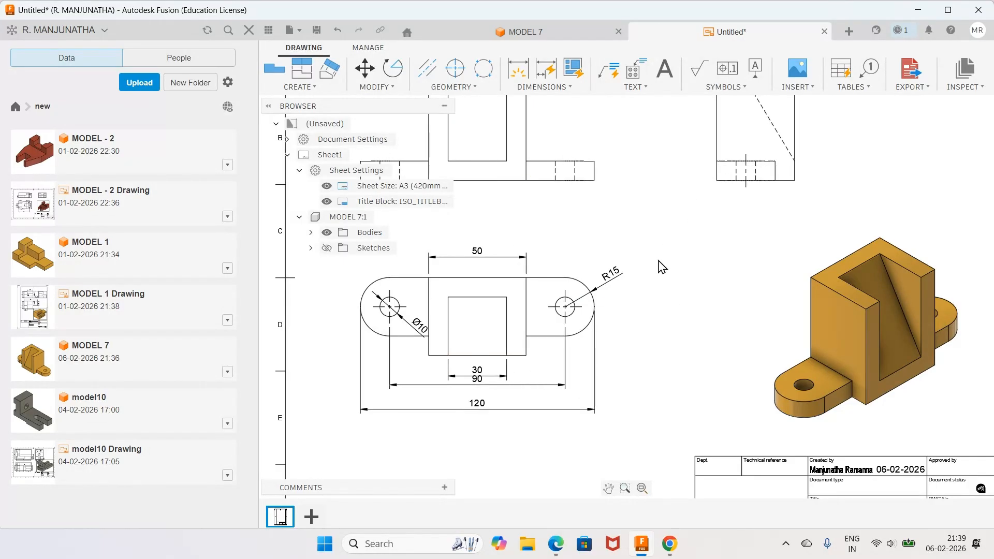
Step: Move the hole-spacing and overall-length dimensions farther below the top view to separate them from the slot-width dimension
click(542, 386)
drag(479, 381, 477, 410)
click(492, 418)
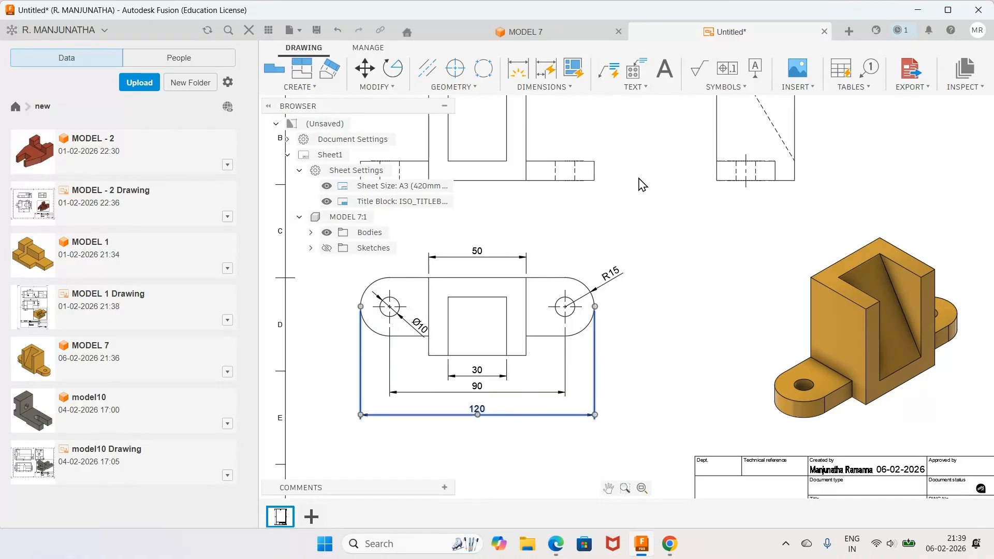
Step: Add a linear dimension for the base flange's thickness at the right end of the front view
scroll(718, 254, down, 3)
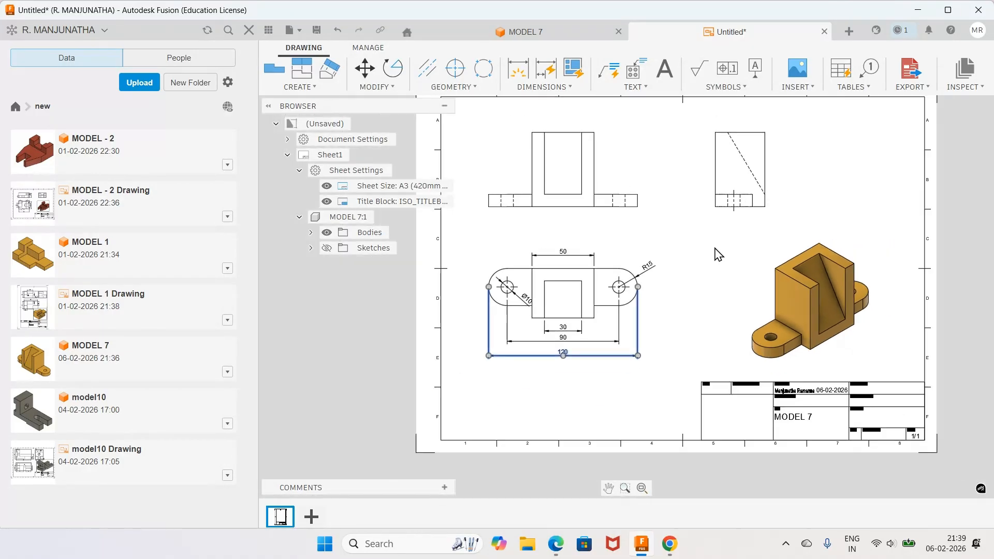
scroll(716, 252, up, 1)
scroll(715, 252, down, 1)
scroll(628, 122, up, 1)
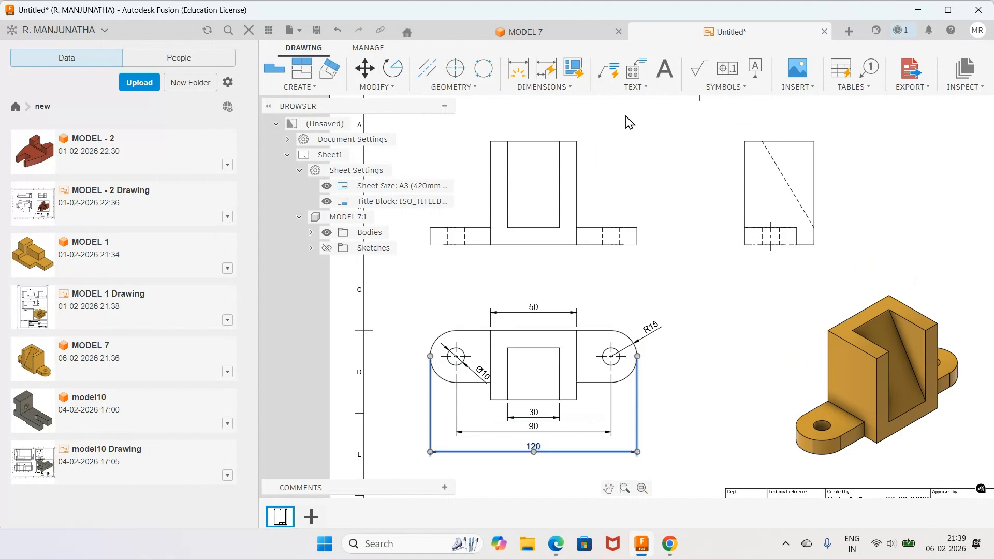
click(565, 87)
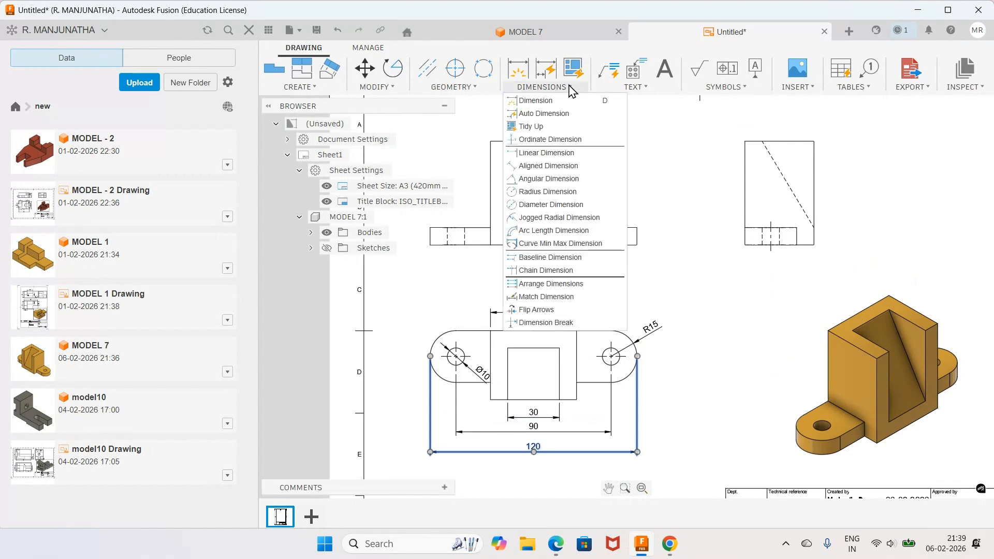
click(547, 155)
click(638, 249)
click(637, 228)
click(653, 240)
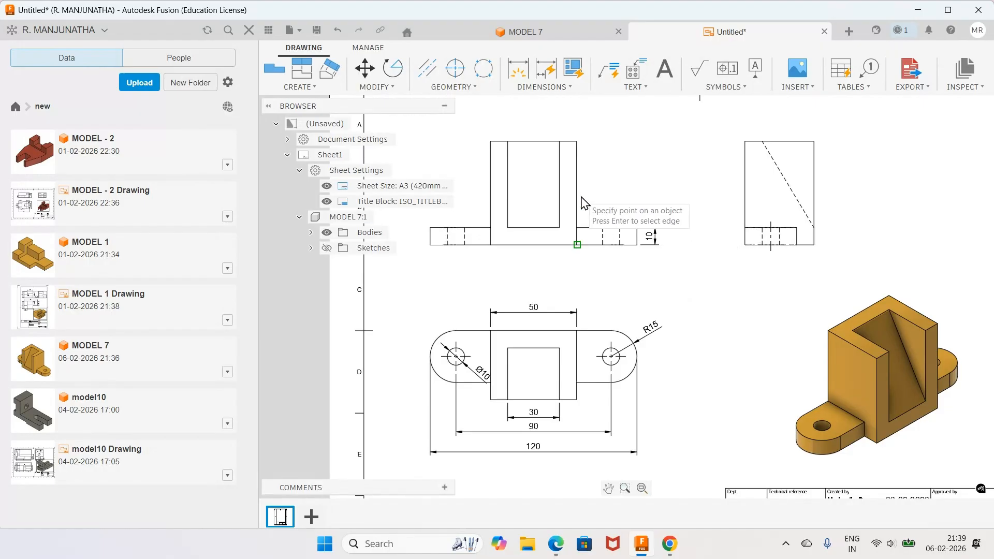
Step: Dimension the bracket's overall height in the front view, placed outside the flange-thickness dimension
click(577, 141)
click(636, 244)
click(679, 239)
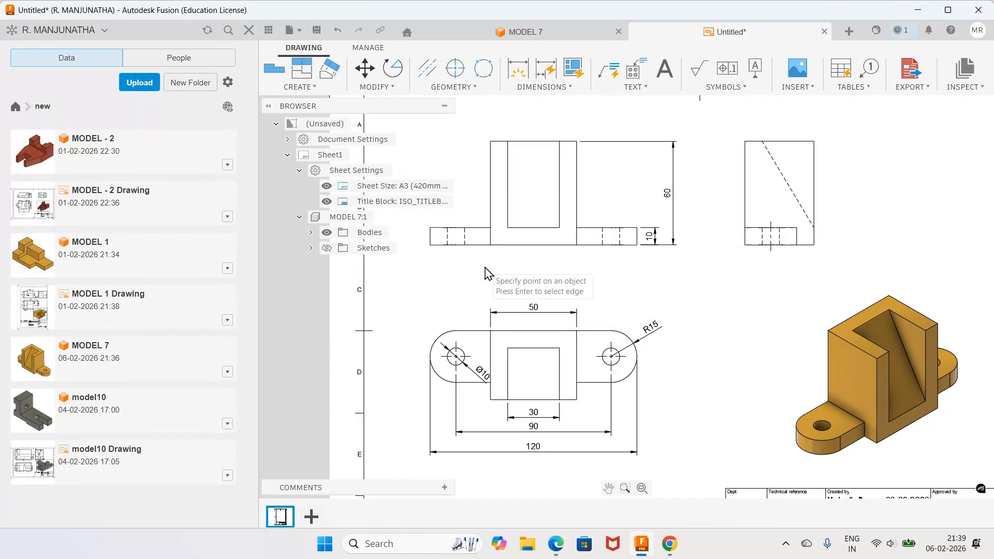
click(558, 229)
click(562, 245)
click(572, 243)
key(Escape)
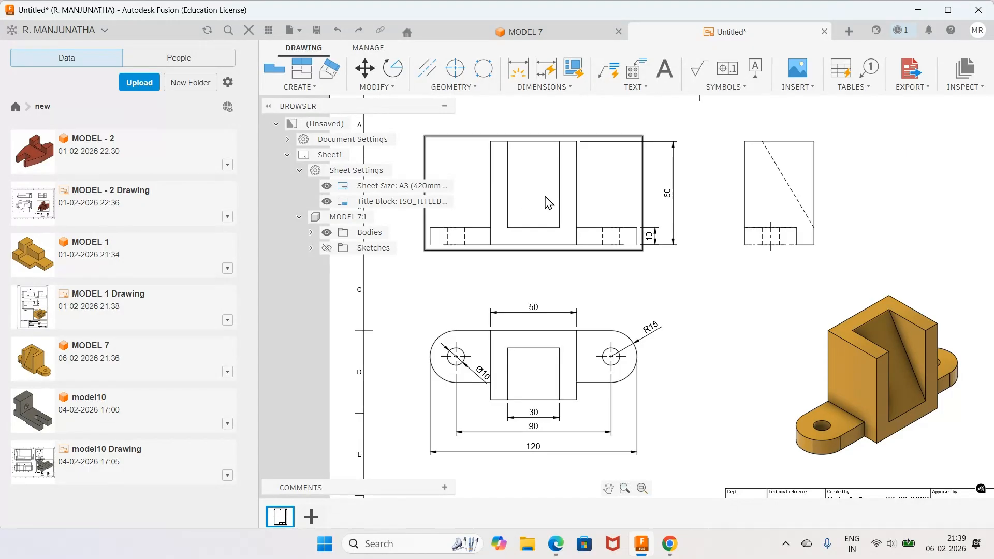
Step: Dimension the height from the base to the slot floor in the front view, placed inside the block outline
click(528, 88)
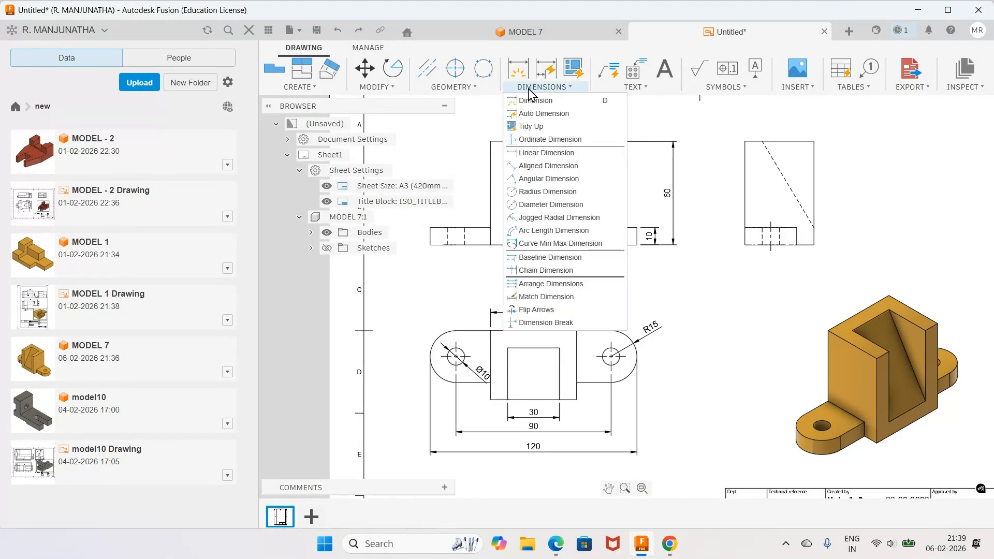
click(544, 152)
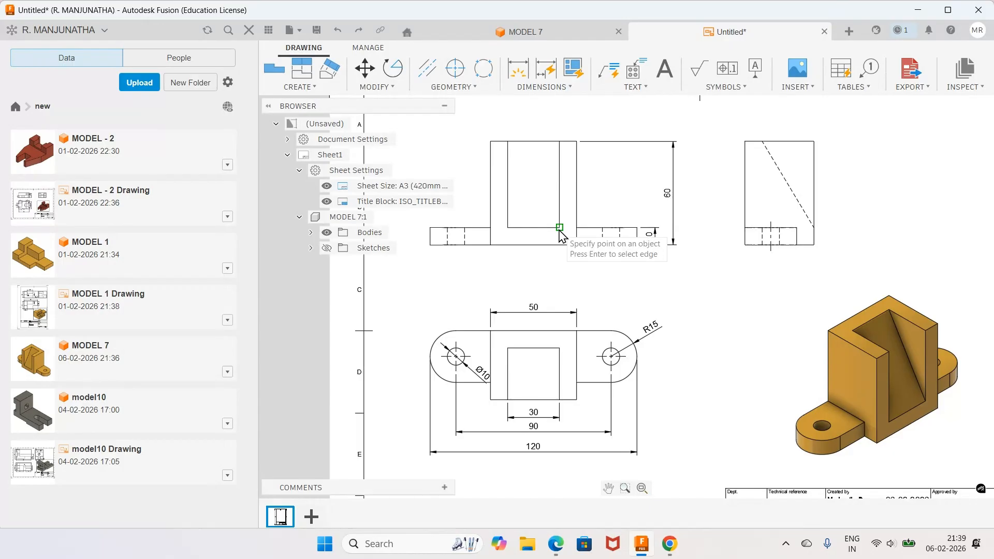
click(560, 229)
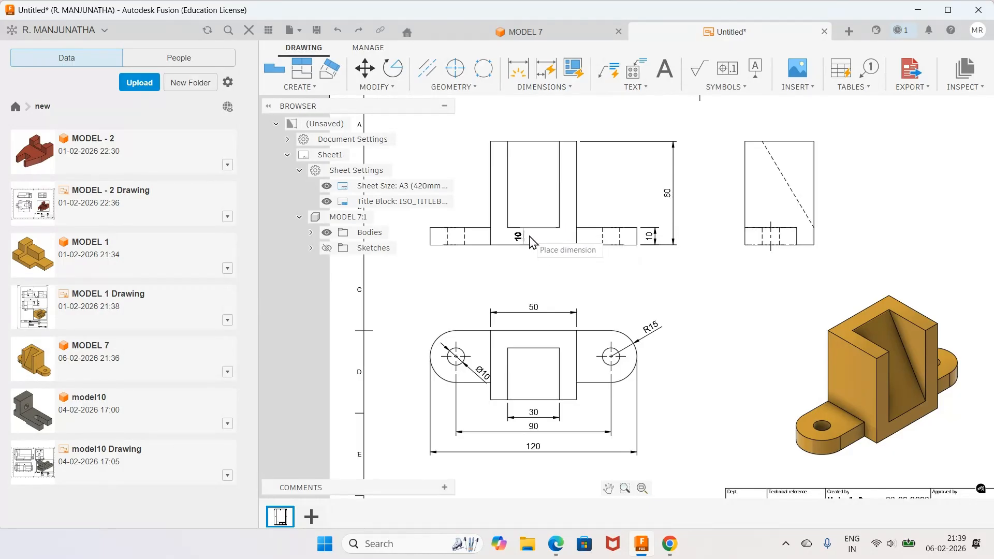
click(538, 240)
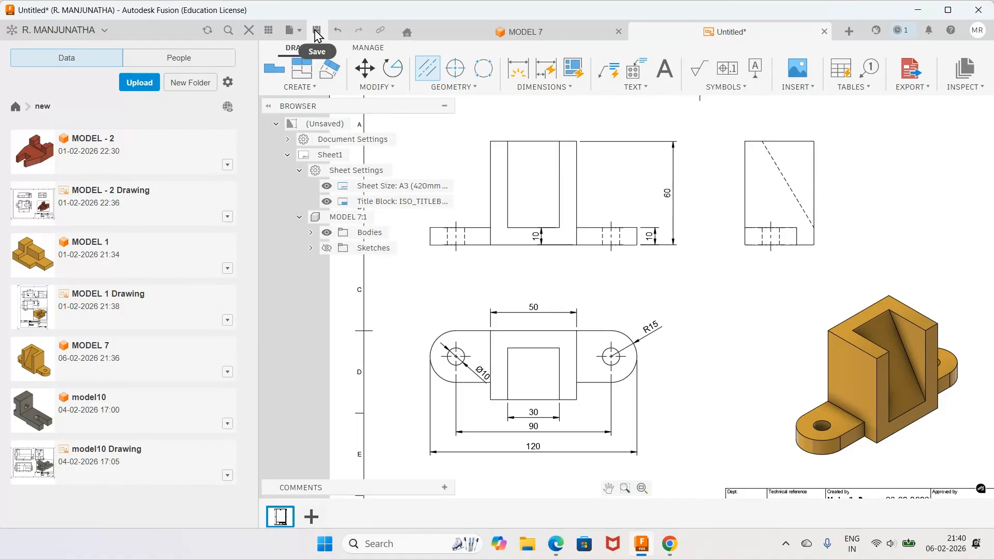
Step: Save the drawing as MODEL 7 Drawing in the folder new
key(ctrl+s)
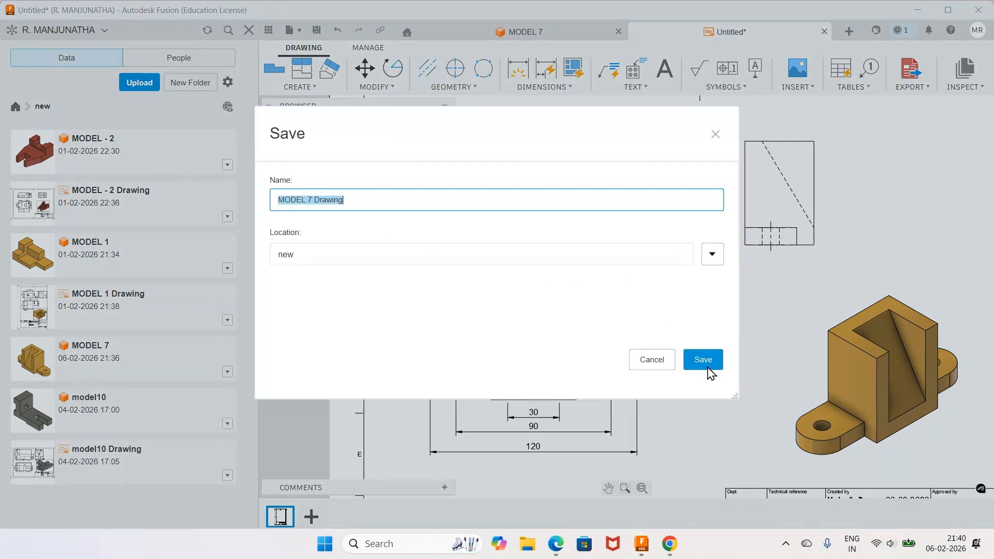
click(703, 361)
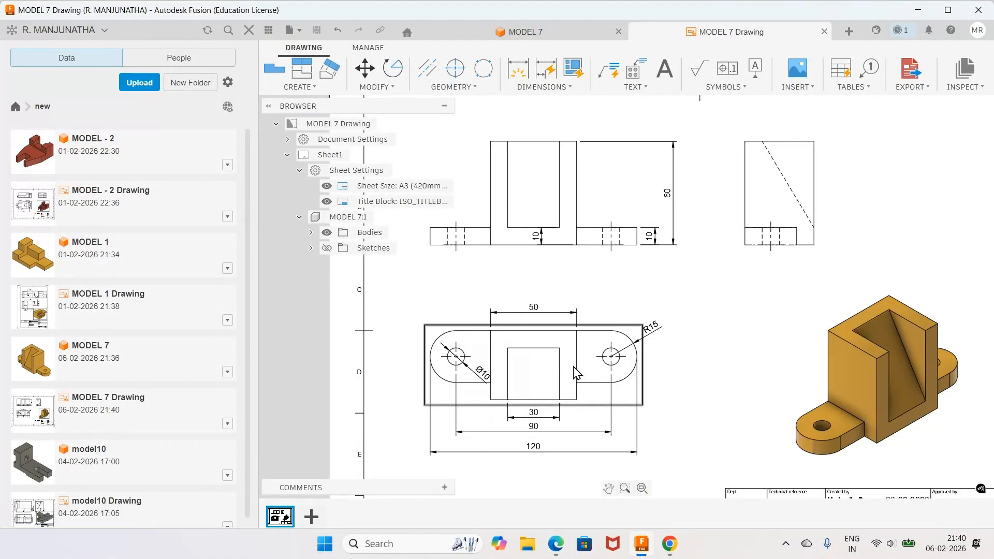
Step: Switch to the training workbook PDF to check the Model 7 reference figure, and return to the Fusion drawing
click(556, 549)
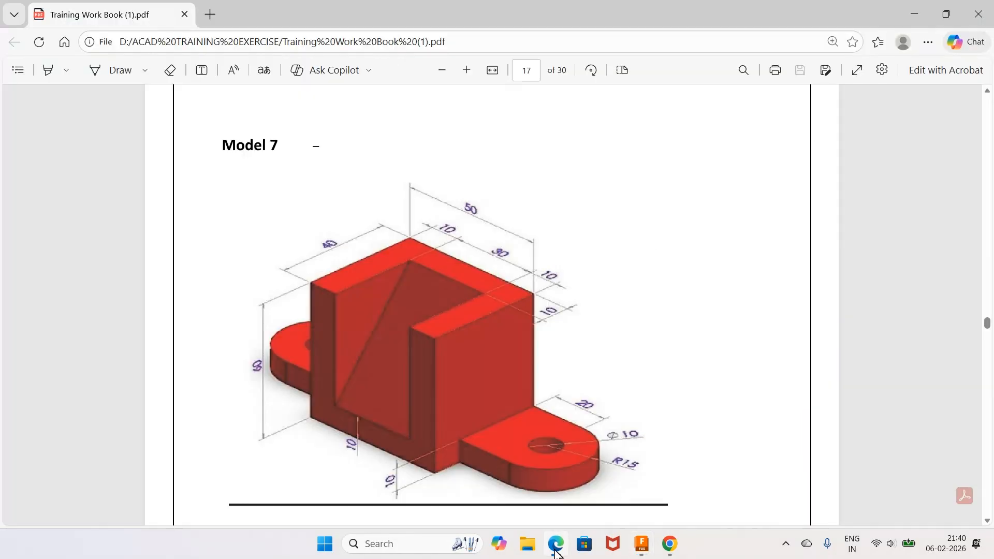
click(640, 546)
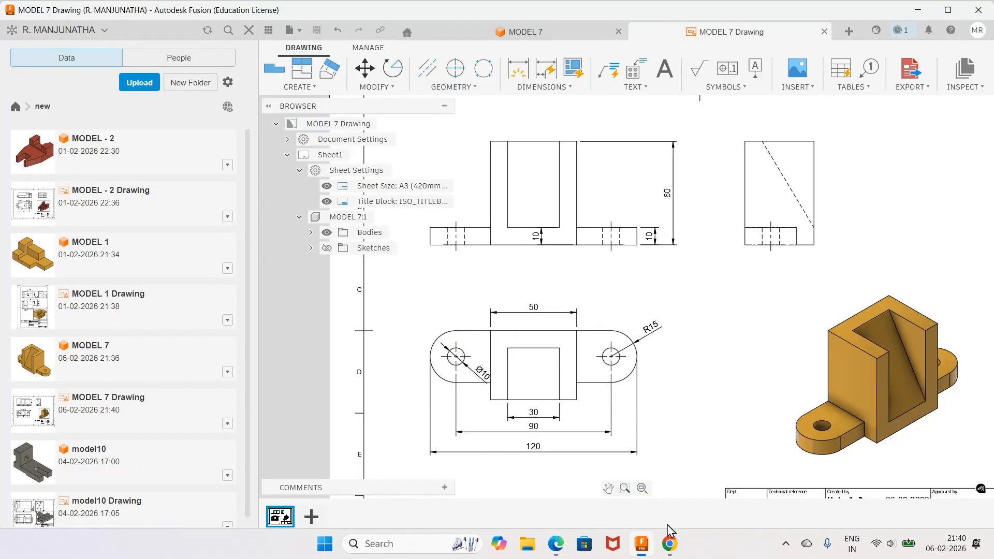